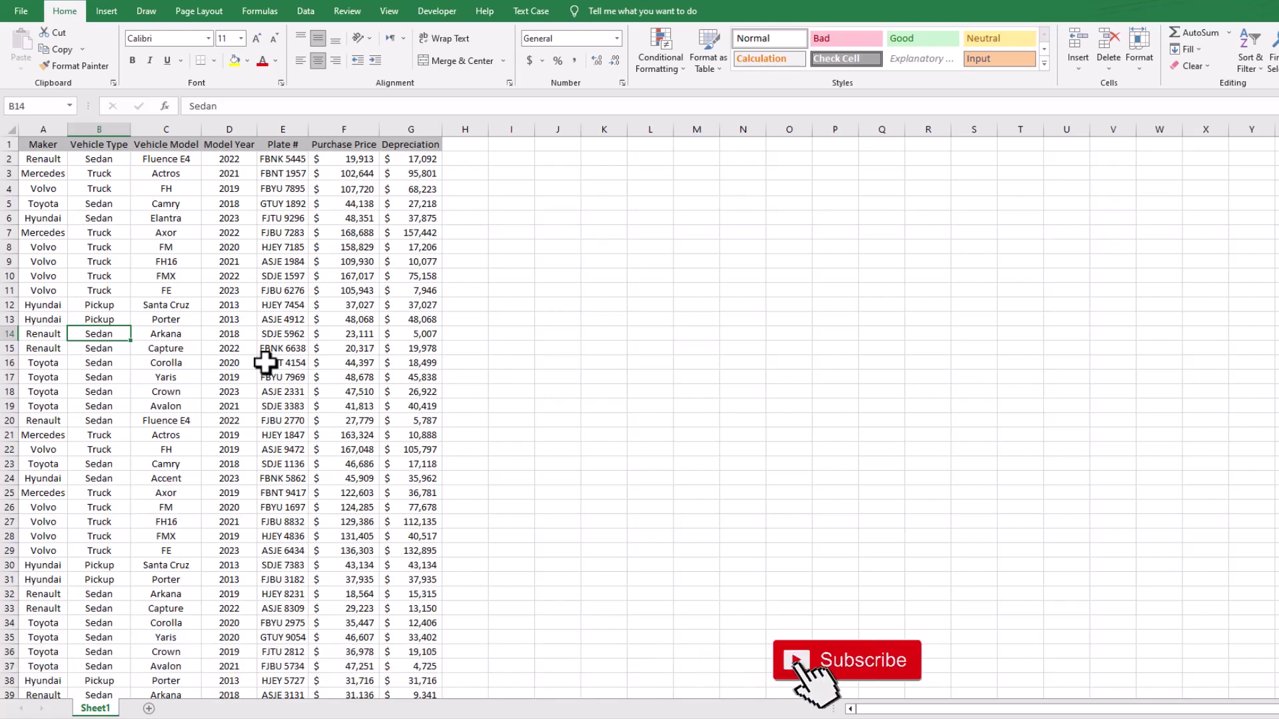
- Review the vehicle data column by column, from Maker through Depreciation
{"action": "left_click_drag", "start_coordinate": [43, 144], "coordinate": [21, 494]}
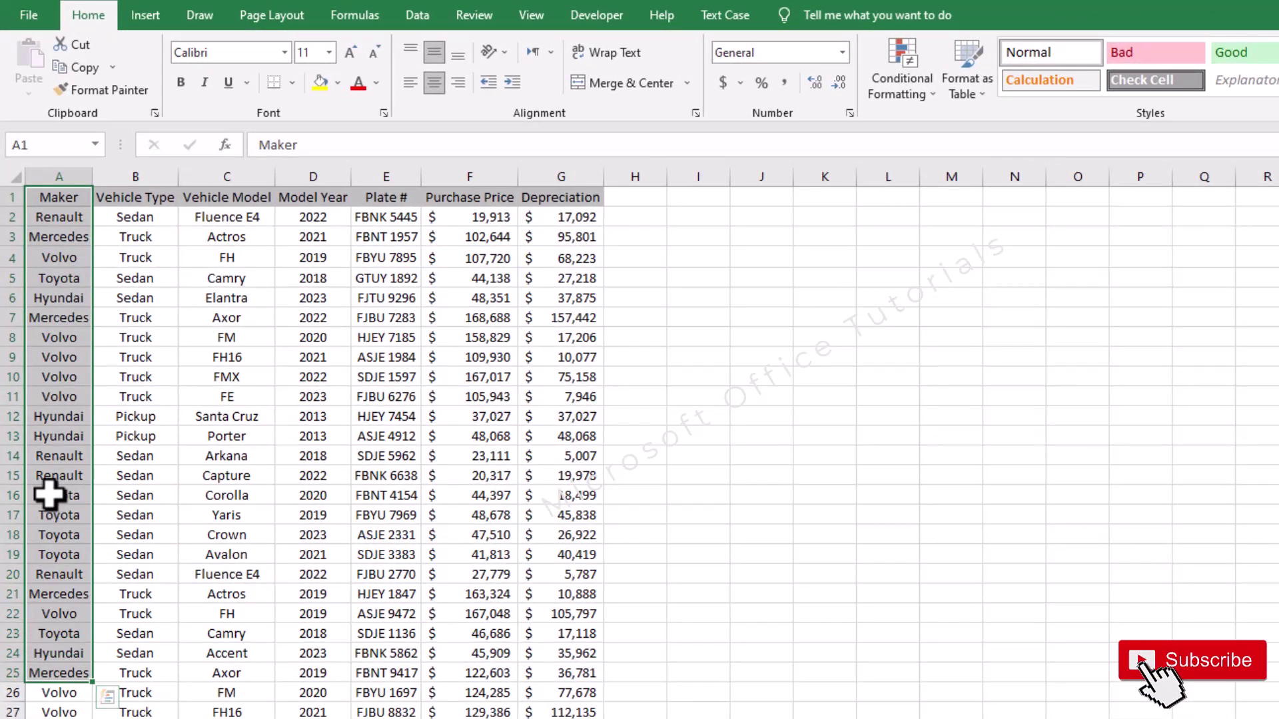
{"action": "left_click_drag", "start_coordinate": [62, 251], "coordinate": [30, 560]}
{"action": "left_click", "coordinate": [123, 278]}
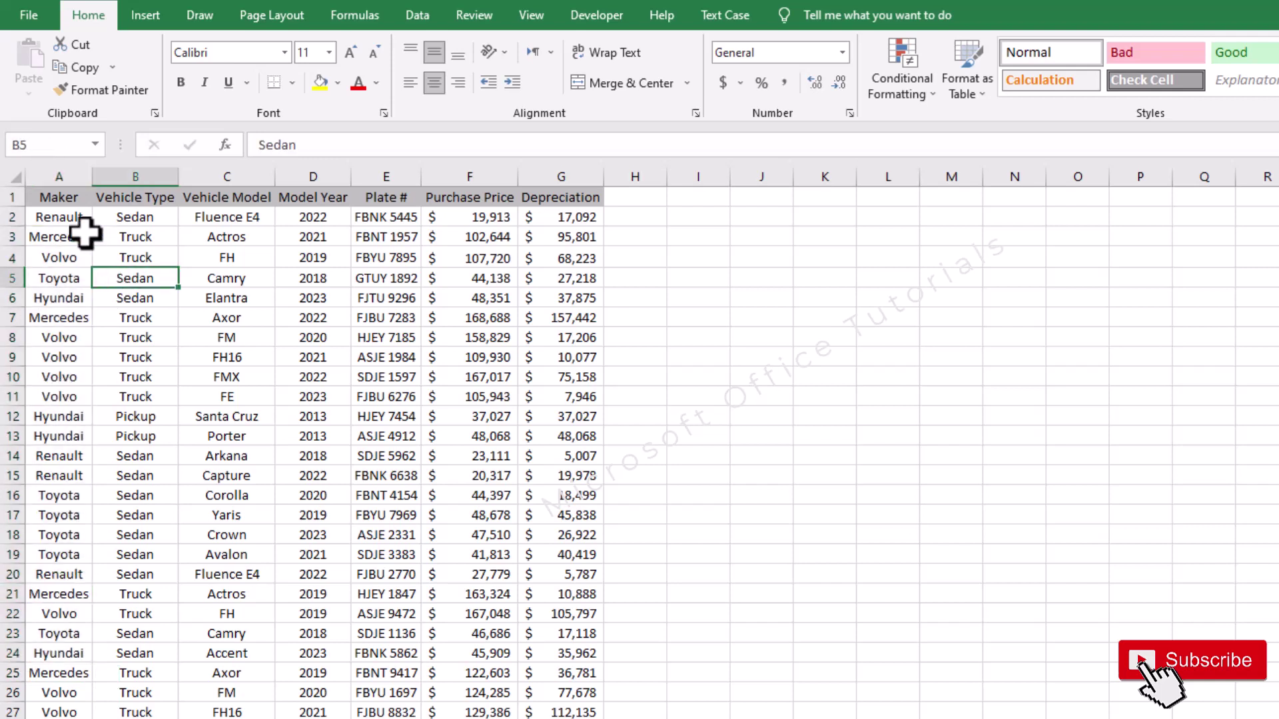
{"action": "left_click_drag", "start_coordinate": [63, 197], "coordinate": [58, 356]}
{"action": "left_click", "coordinate": [59, 312]}
{"action": "left_click_drag", "start_coordinate": [59, 312], "coordinate": [57, 536]}
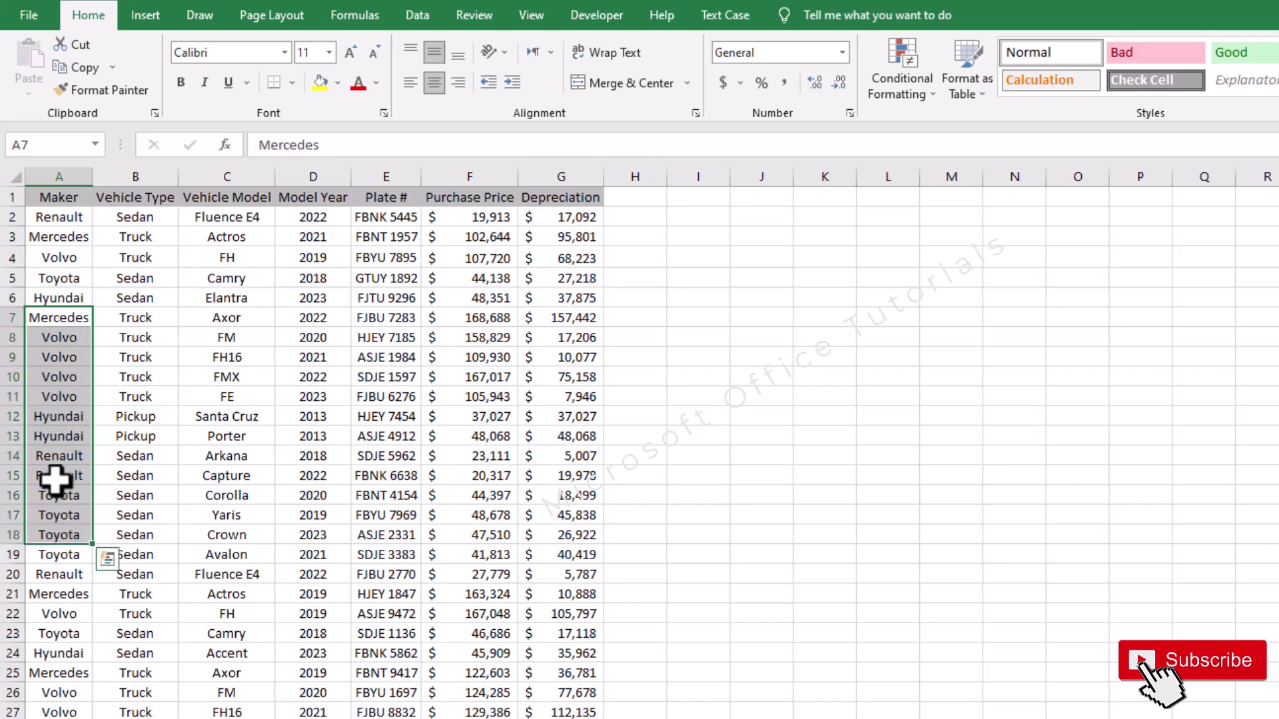
{"action": "left_click", "coordinate": [136, 261]}
{"action": "left_click_drag", "start_coordinate": [140, 265], "coordinate": [130, 532]}
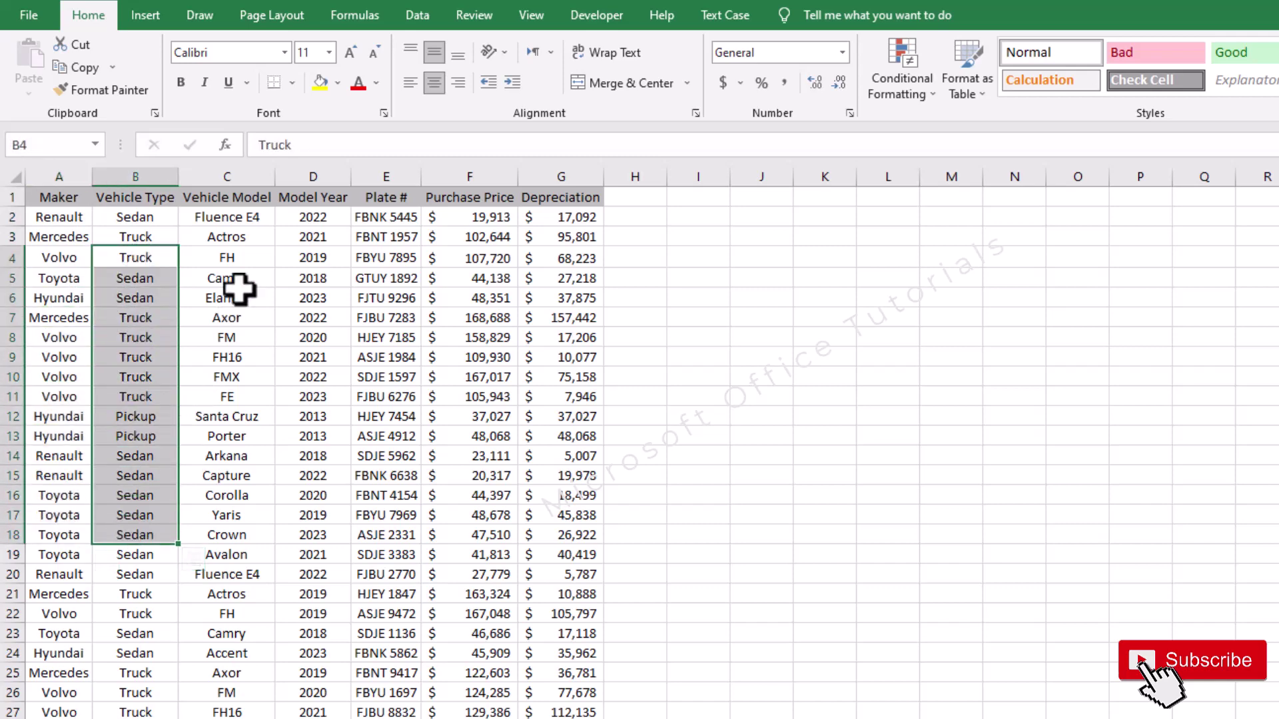
{"action": "left_click_drag", "start_coordinate": [242, 283], "coordinate": [244, 559]}
{"action": "left_click_drag", "start_coordinate": [319, 297], "coordinate": [320, 554]}
{"action": "left_click_drag", "start_coordinate": [383, 298], "coordinate": [393, 572]}
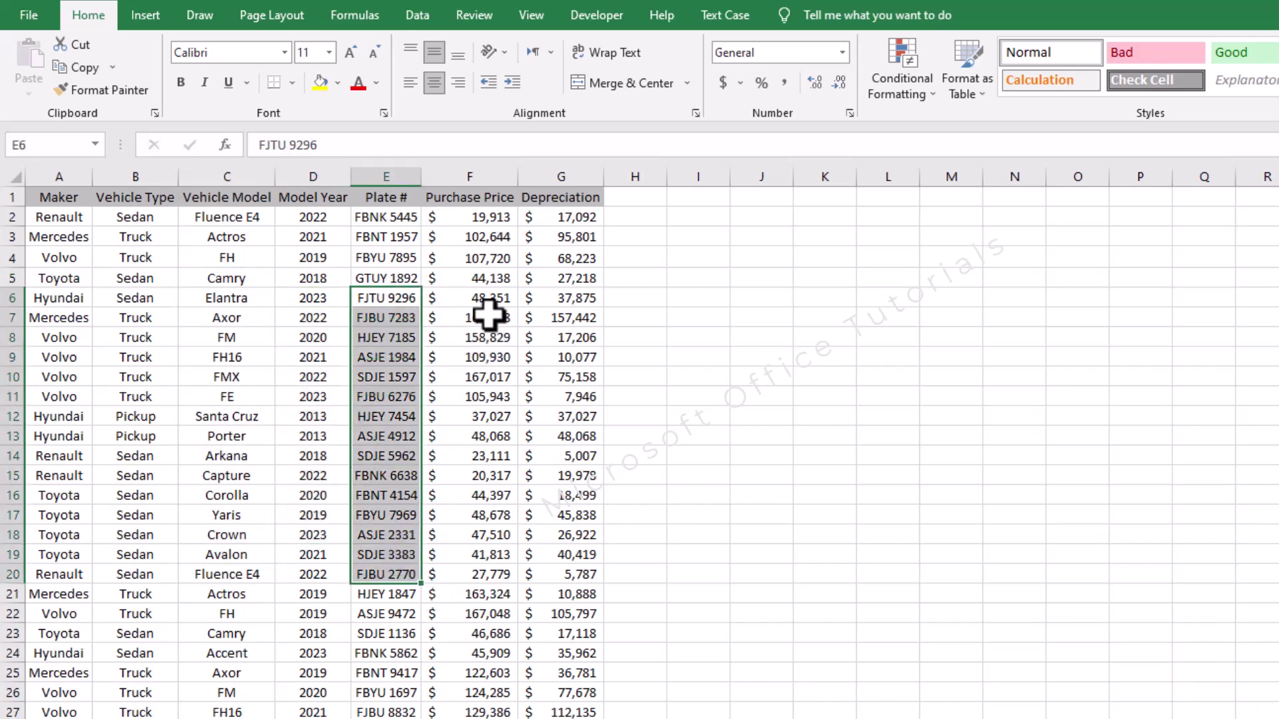
{"action": "left_click_drag", "start_coordinate": [491, 313], "coordinate": [482, 574]}
{"action": "left_click_drag", "start_coordinate": [577, 280], "coordinate": [571, 513]}
{"action": "left_click", "coordinate": [555, 416]}
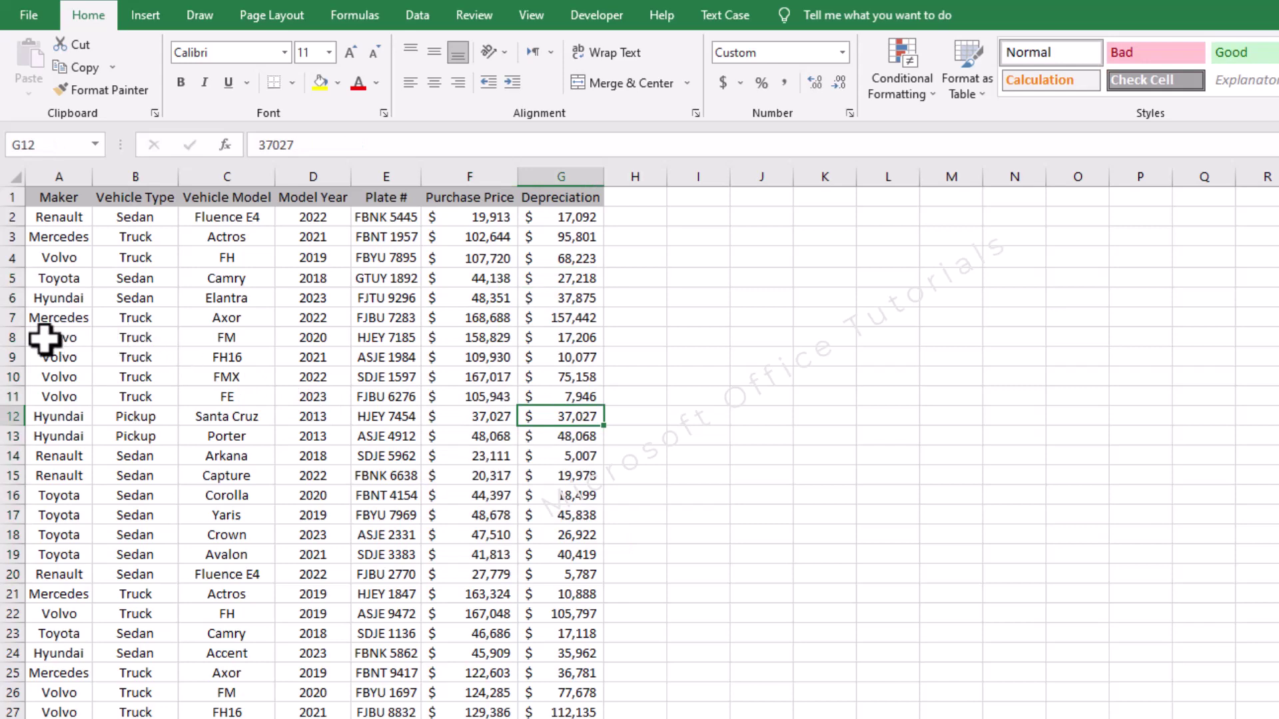
- Examine the Volvo truck records in rows 8 to 11, including a purchase price and its depreciation
{"action": "left_click_drag", "start_coordinate": [12, 338], "coordinate": [11, 400]}
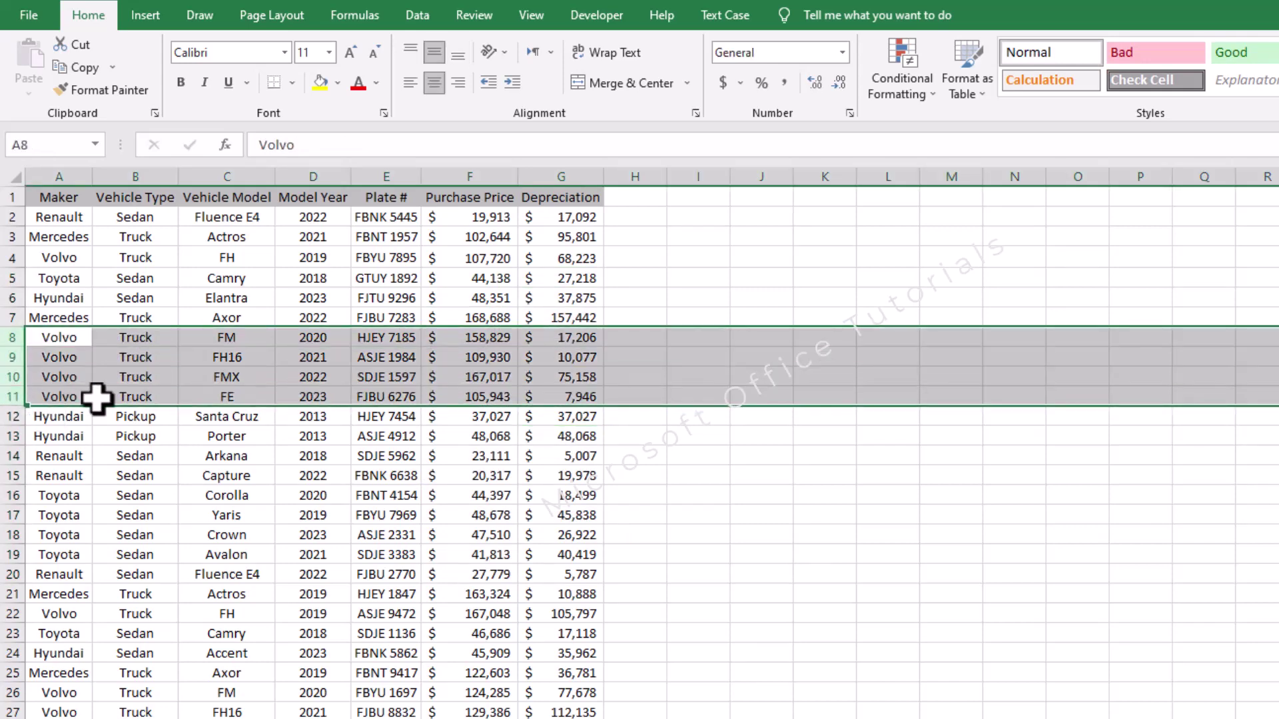
{"action": "left_click", "coordinate": [500, 353]}
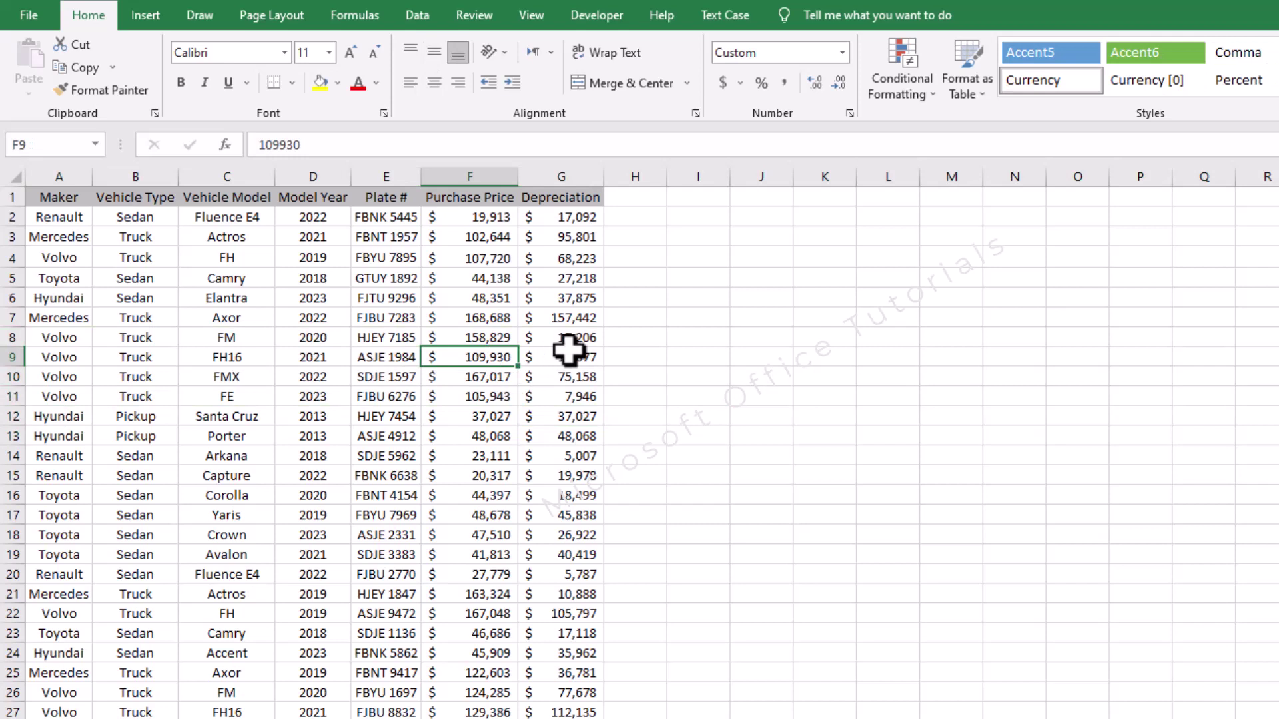
{"action": "left_click", "coordinate": [592, 359]}
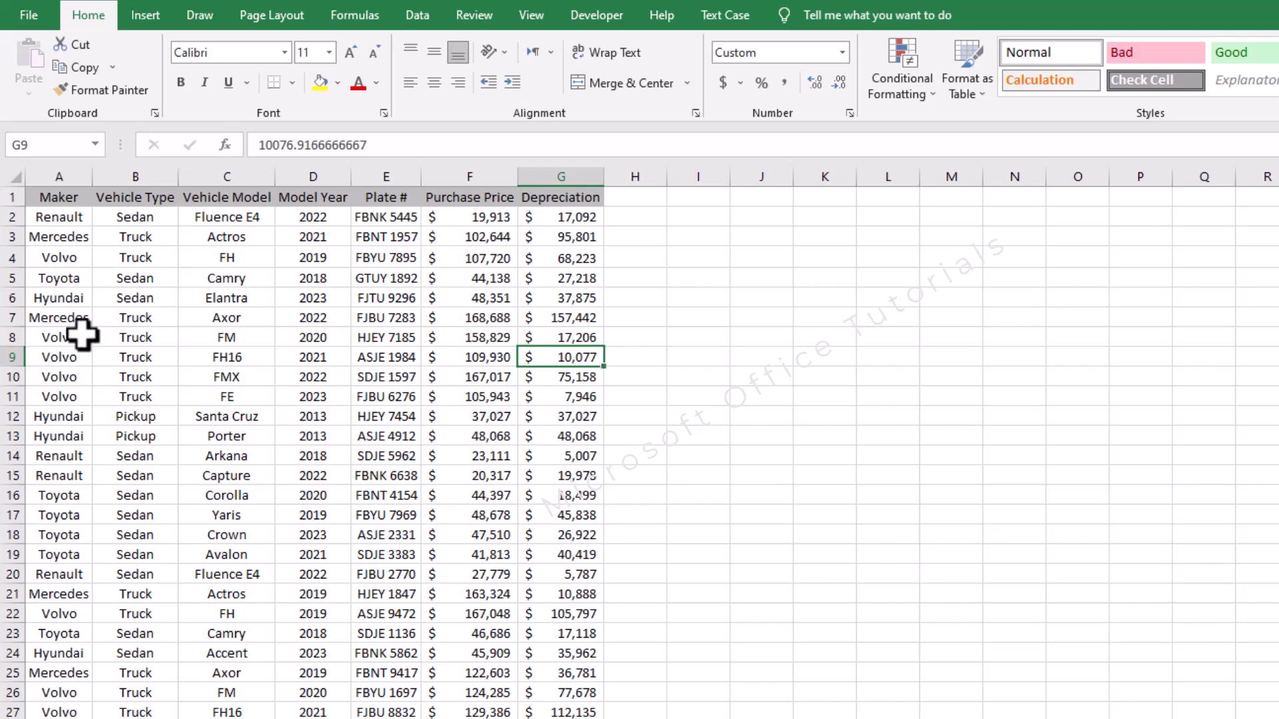
- Examine the Vehicle Type entries, such as sedan, truck and pickup, alongside their makers
{"action": "left_click", "coordinate": [159, 219]}
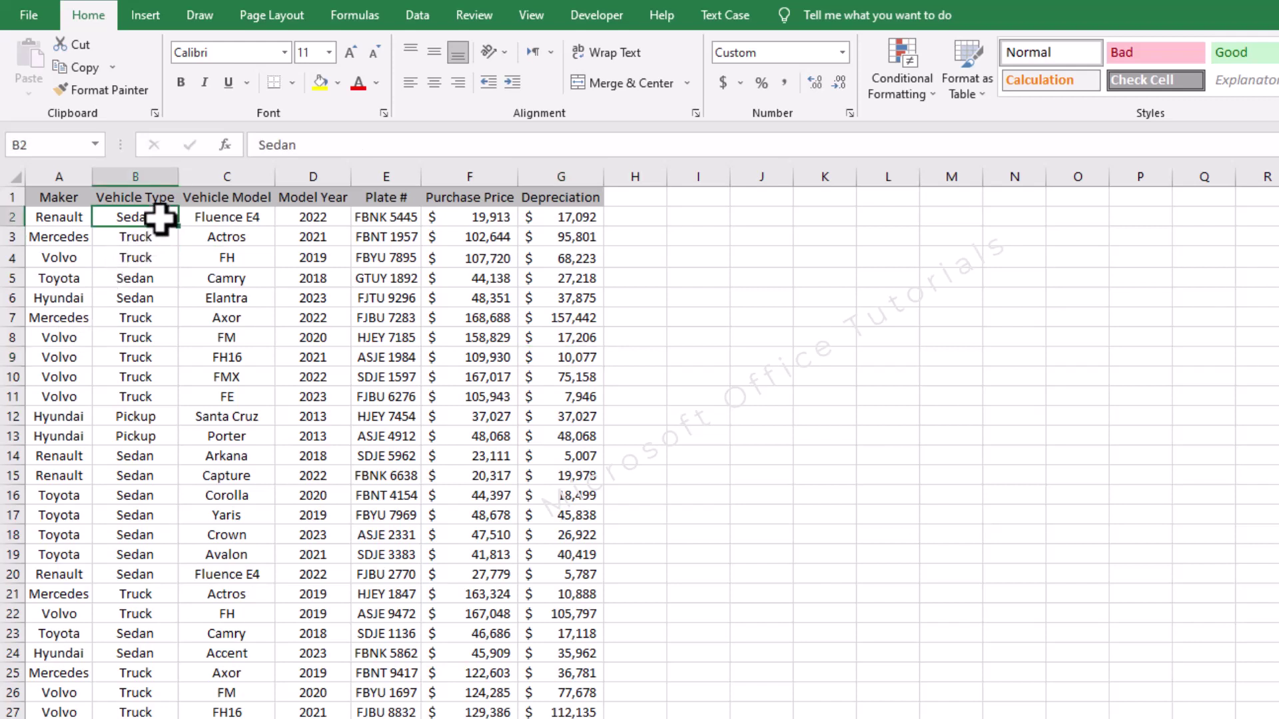
{"action": "left_click", "coordinate": [143, 261]}
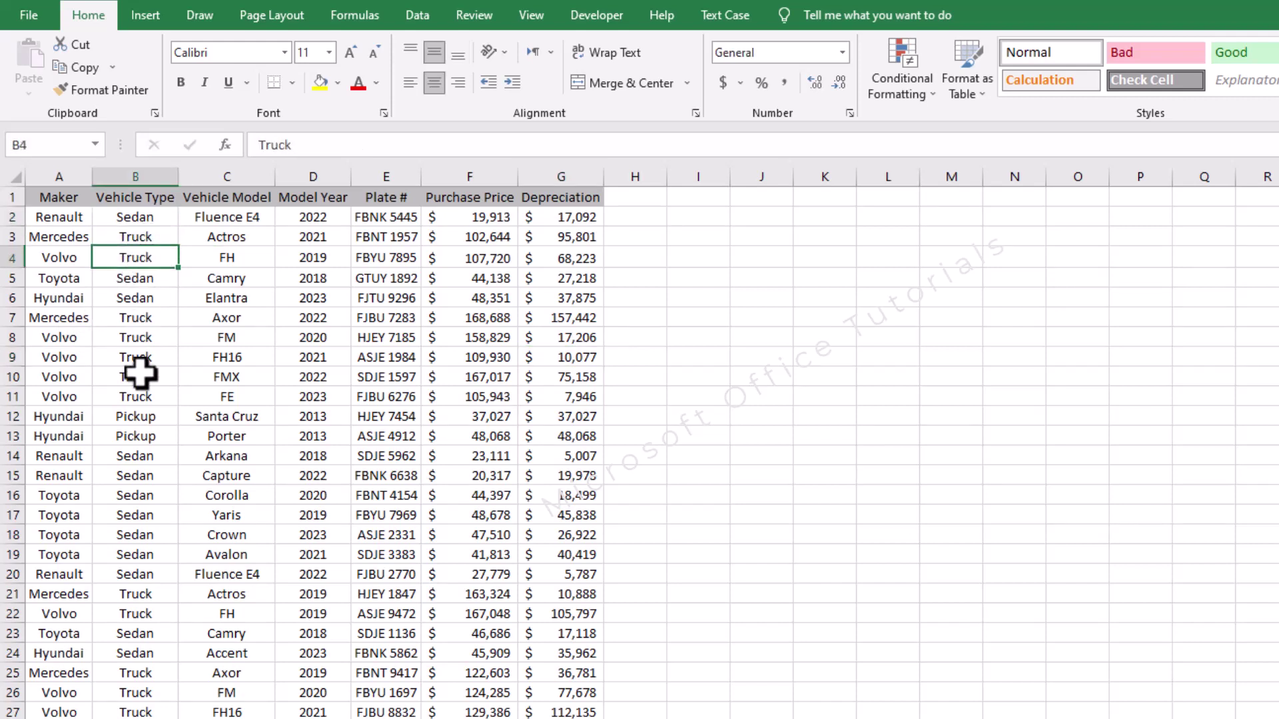
{"action": "left_click", "coordinate": [137, 416]}
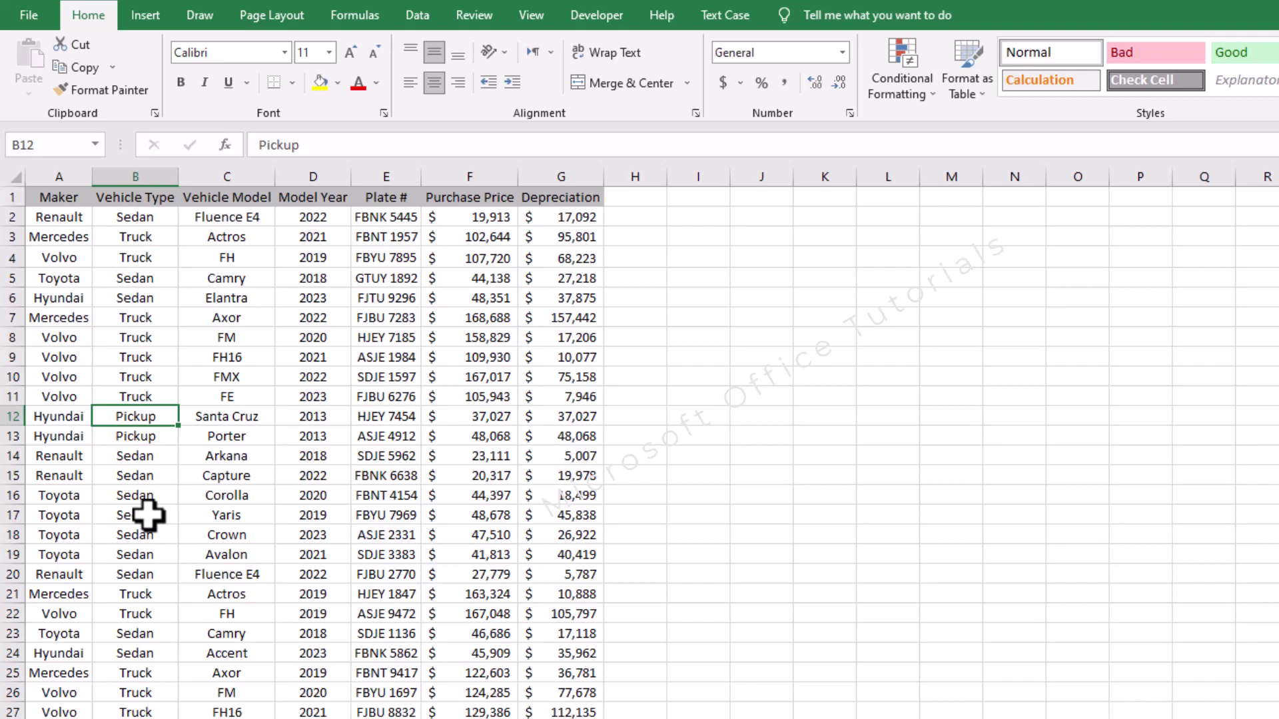
{"action": "left_click", "coordinate": [79, 239]}
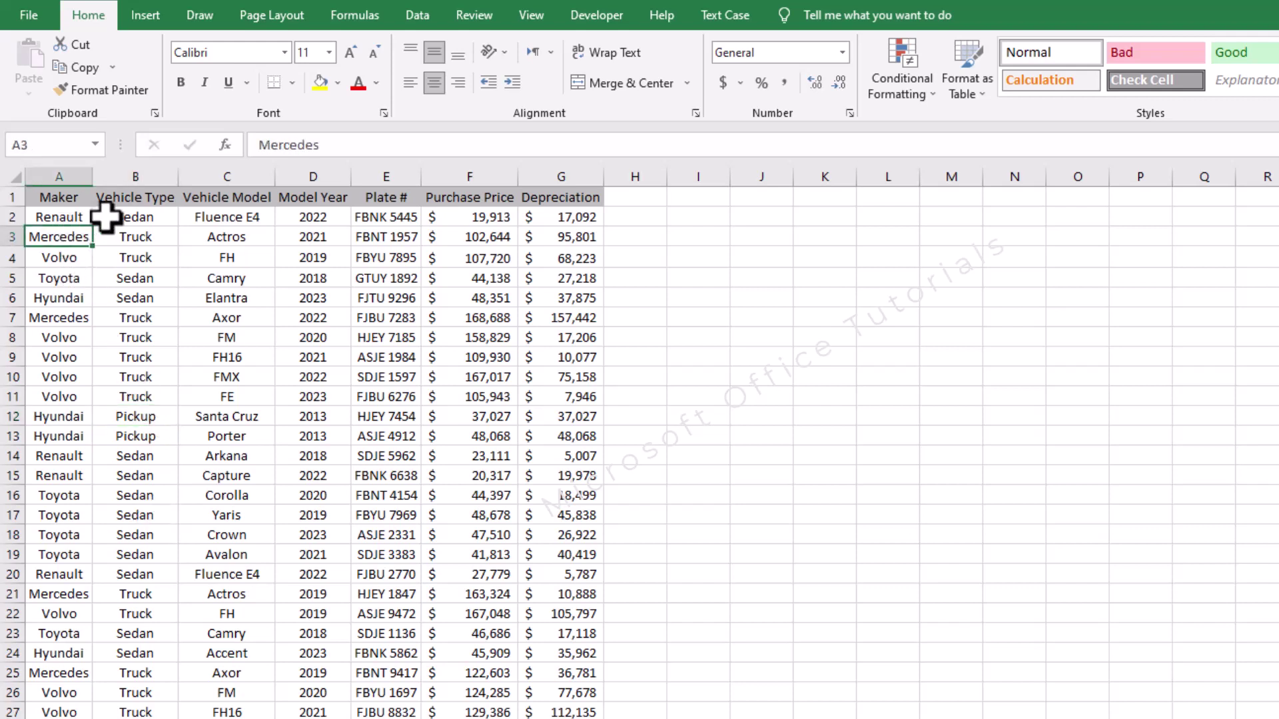
{"action": "left_click", "coordinate": [110, 215]}
{"action": "left_click", "coordinate": [75, 236]}
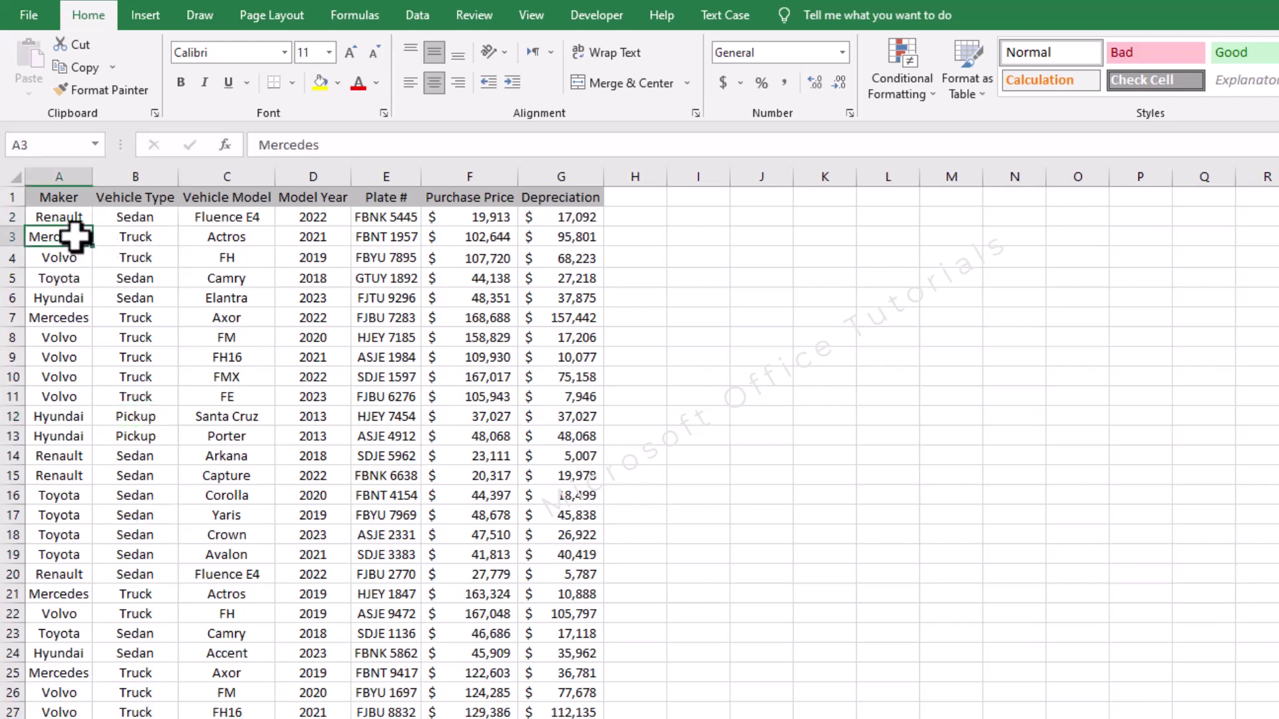
{"action": "left_click", "coordinate": [140, 237]}
{"action": "left_click", "coordinate": [137, 198]}
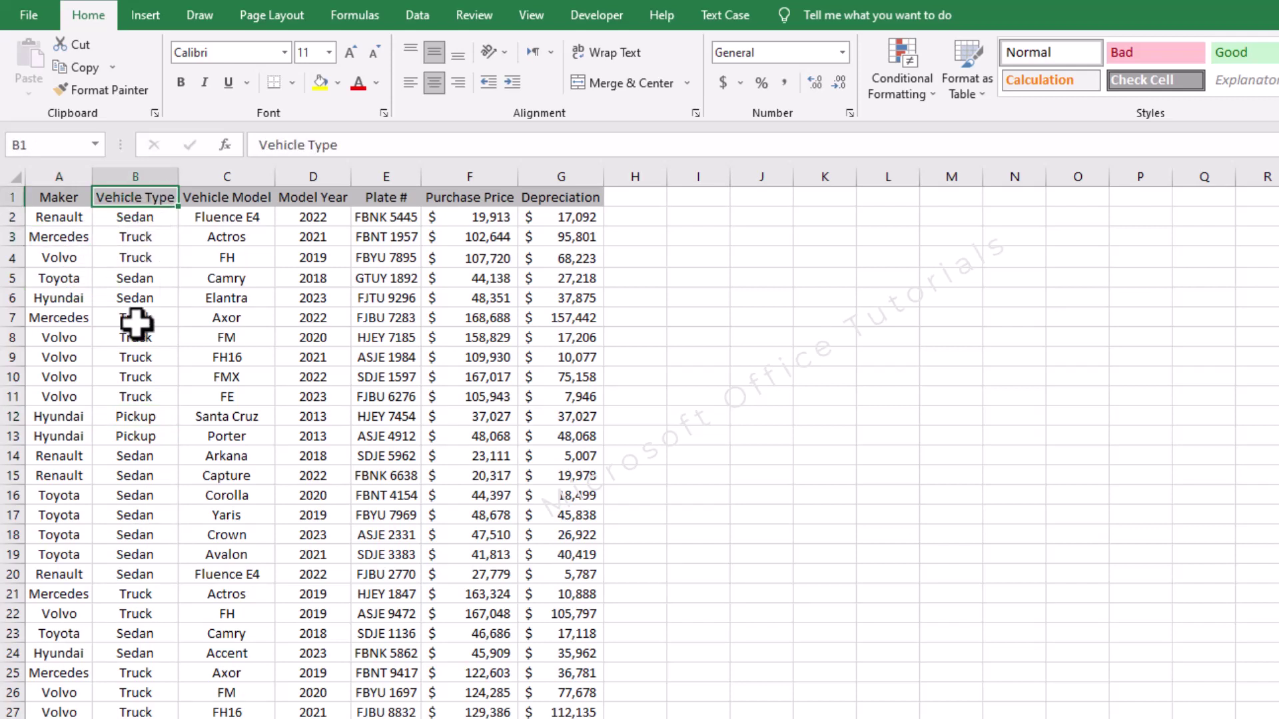
{"action": "left_click", "coordinate": [135, 455]}
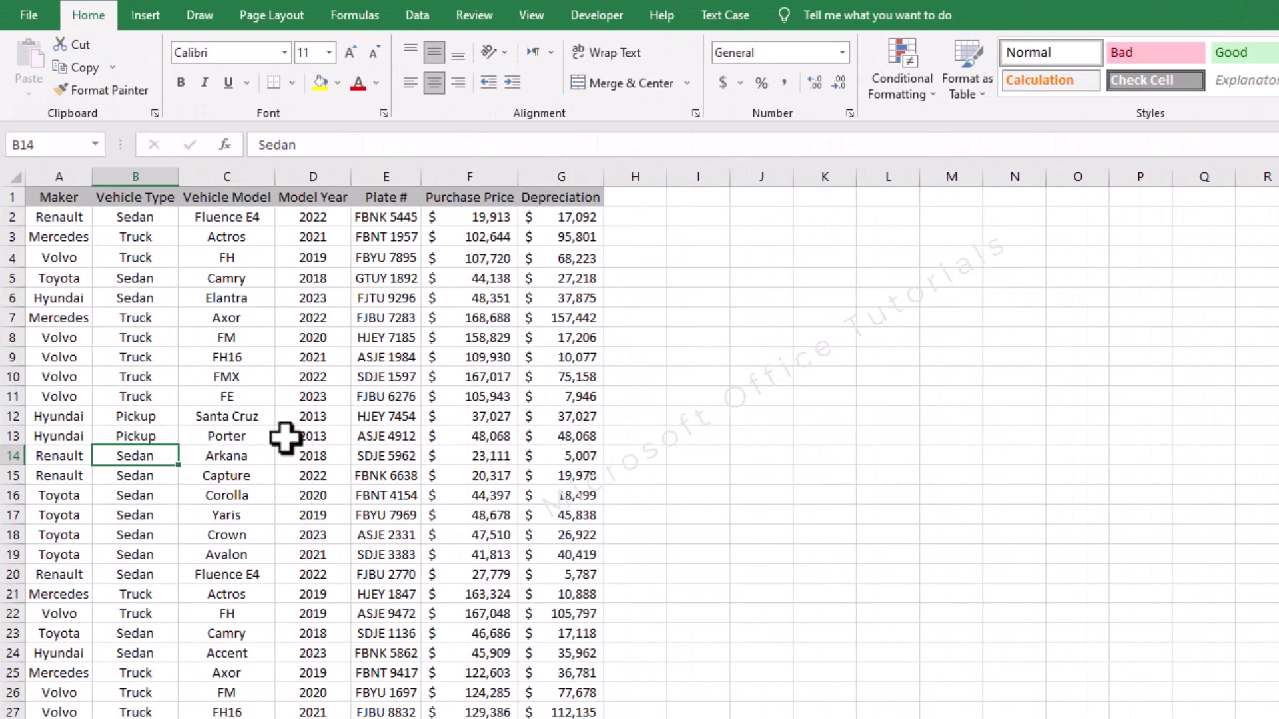
- Select a cell inside the vehicle data and open the recommended PivotTables for it
{"action": "left_click", "coordinate": [364, 374]}
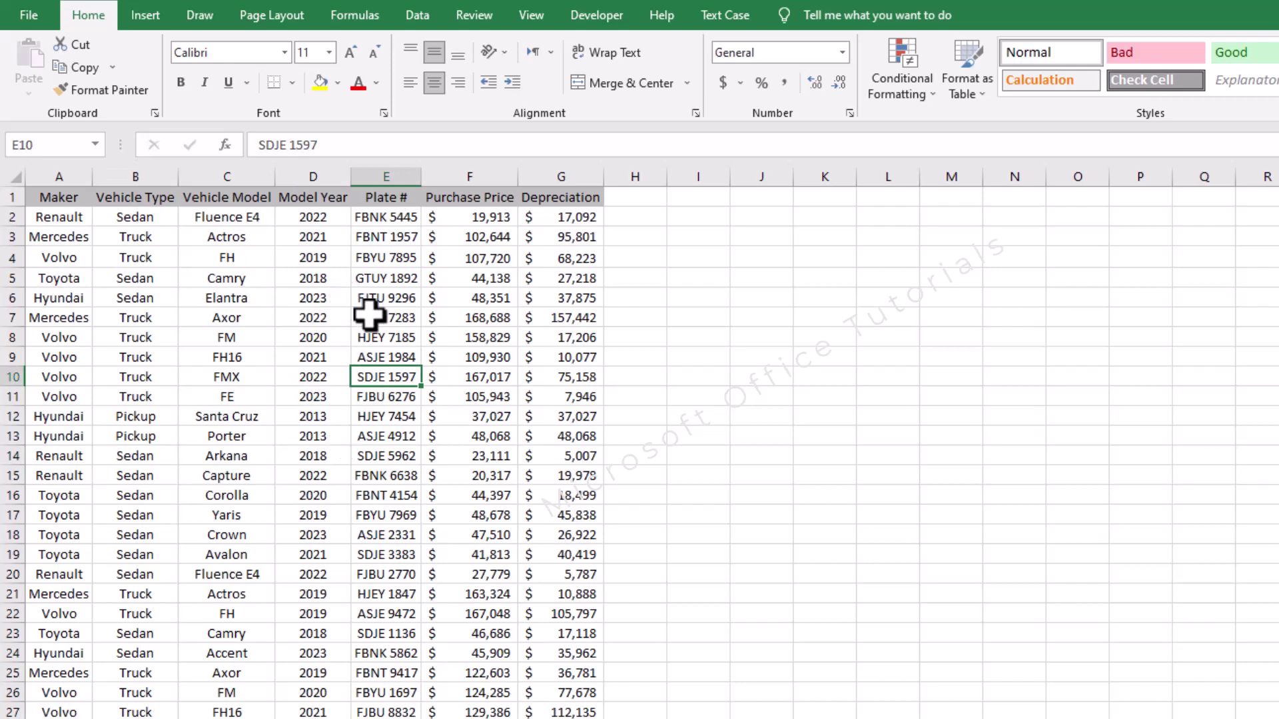
{"action": "left_click", "coordinate": [258, 339]}
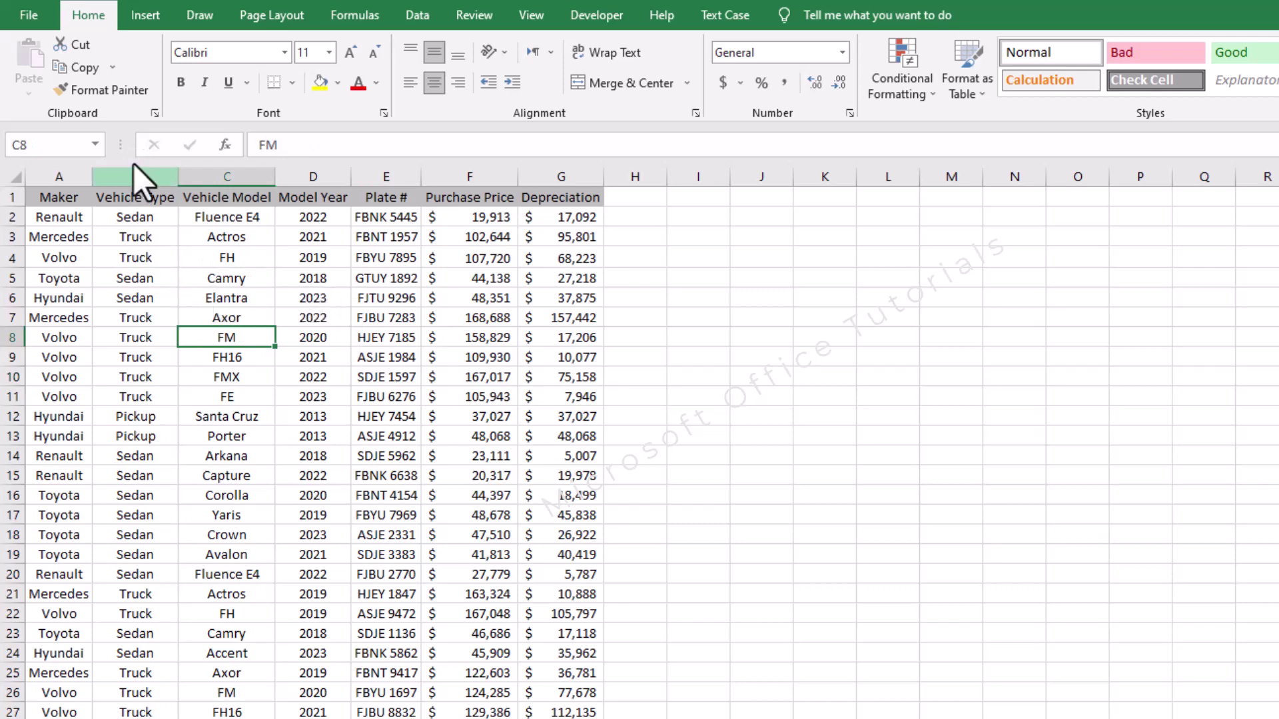
{"action": "left_click", "coordinate": [147, 14]}
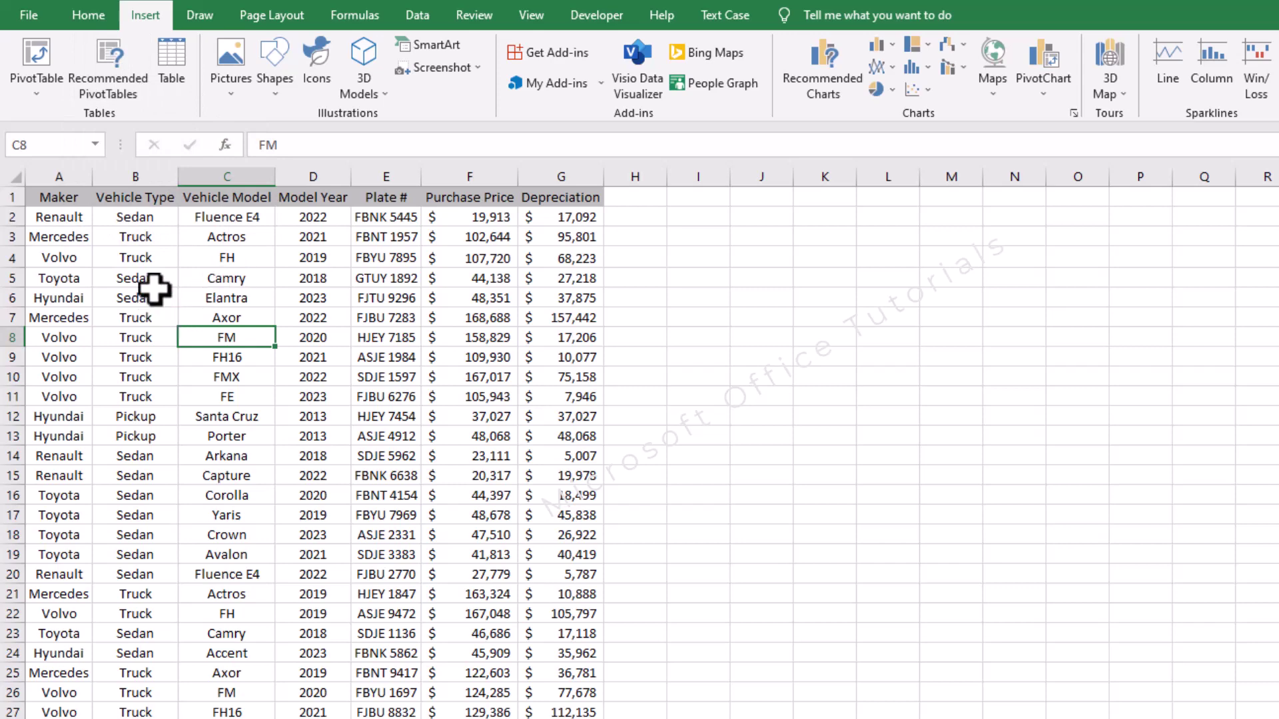
{"action": "left_click_drag", "start_coordinate": [112, 273], "coordinate": [366, 477]}
{"action": "left_click", "coordinate": [397, 377]}
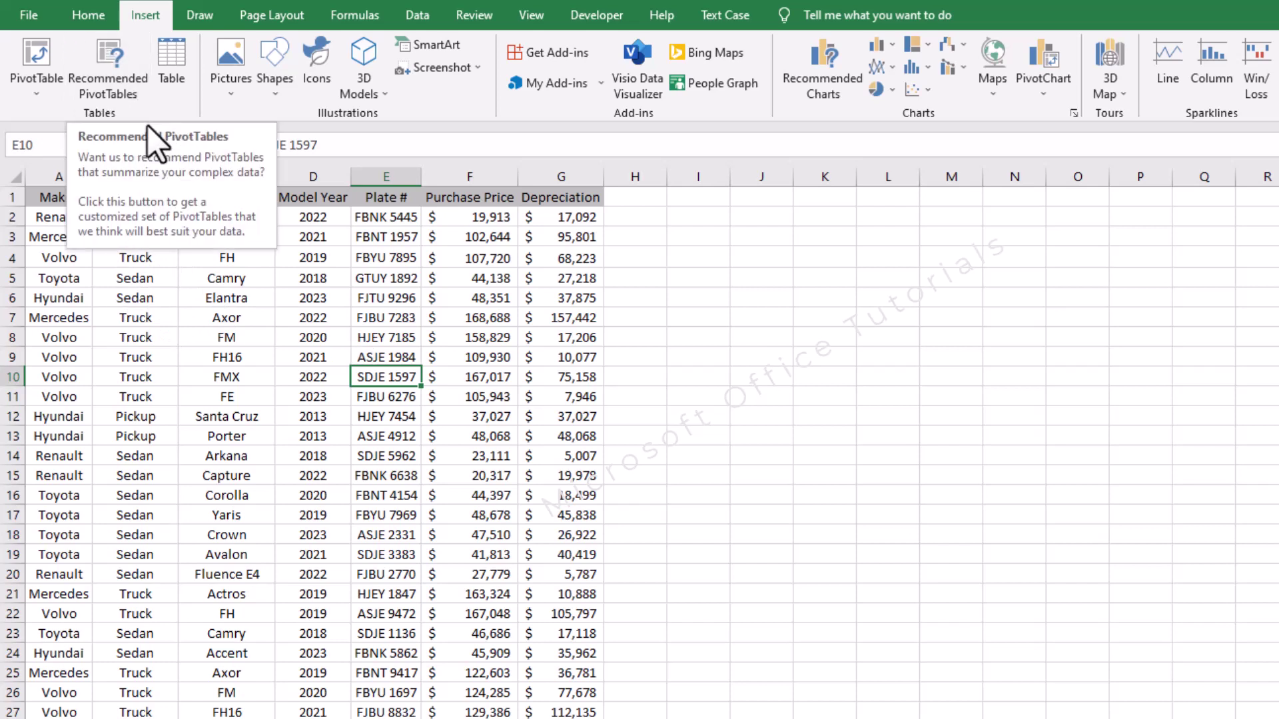
{"action": "left_click", "coordinate": [112, 54]}
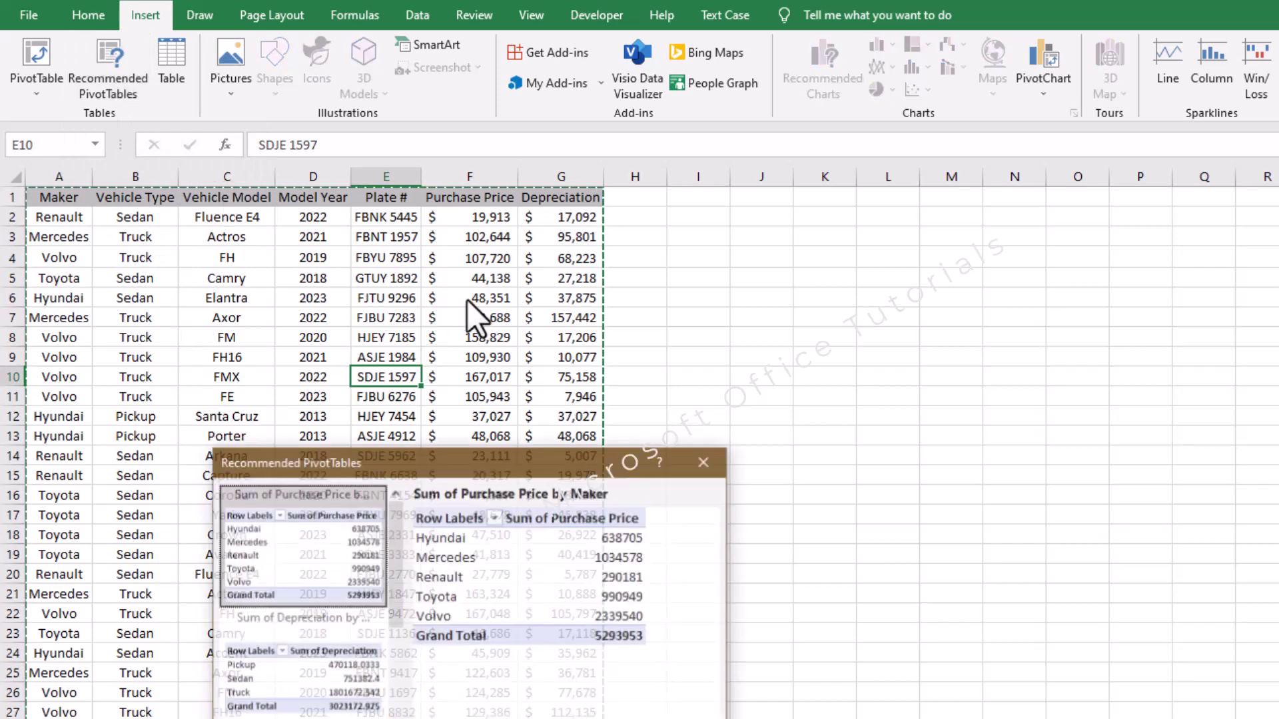
{"action": "left_click_drag", "start_coordinate": [486, 460], "coordinate": [495, 200]}
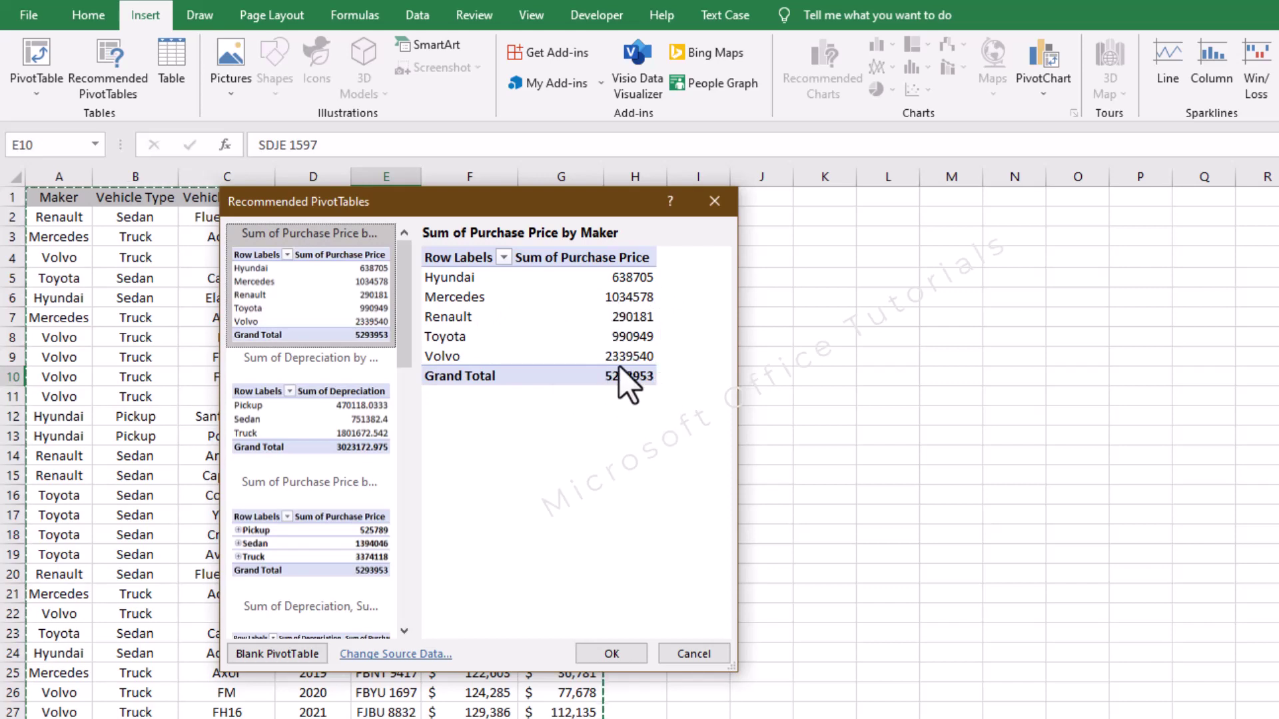
- Preview several recommended layouts, including Sum of Purchase Price by Vehicle Type, and close the recommendations without inserting a PivotTable
{"action": "left_click", "coordinate": [301, 415]}
{"action": "left_click", "coordinate": [313, 537]}
{"action": "left_click", "coordinate": [406, 441]}
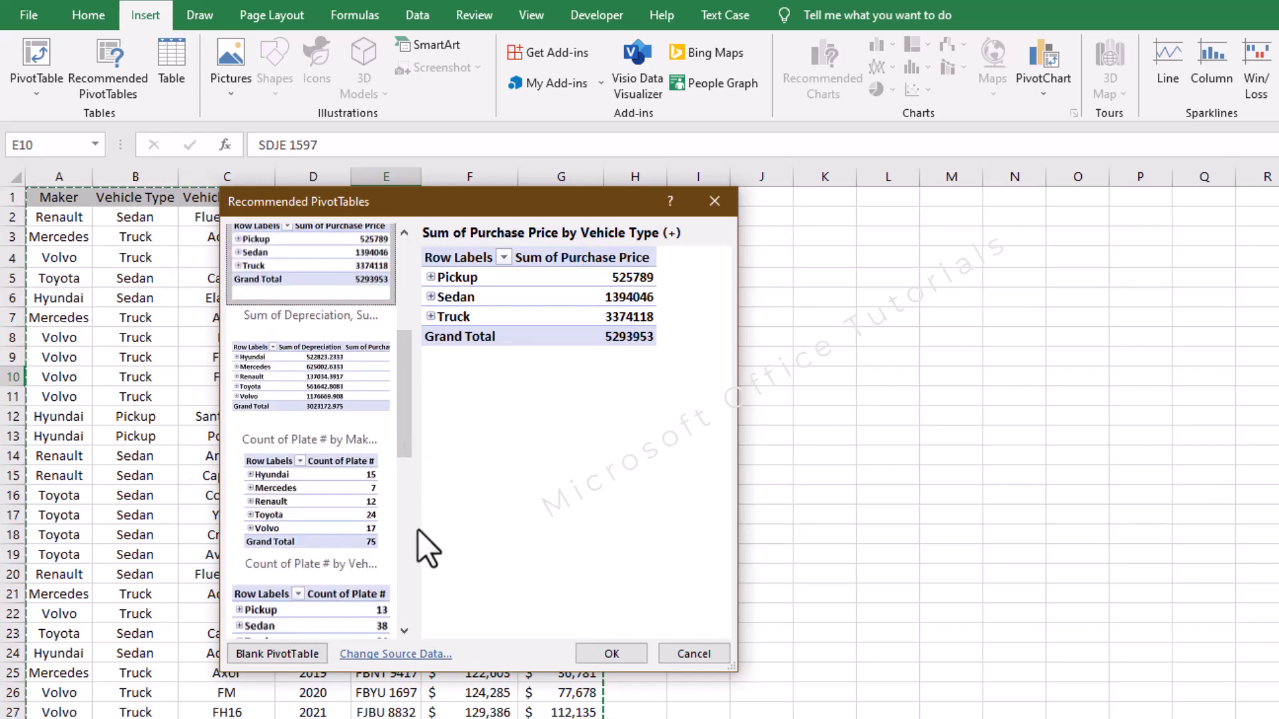
{"action": "left_click", "coordinate": [409, 573]}
{"action": "left_click", "coordinate": [408, 579]}
{"action": "left_click", "coordinate": [322, 619]}
{"action": "left_click", "coordinate": [298, 472]}
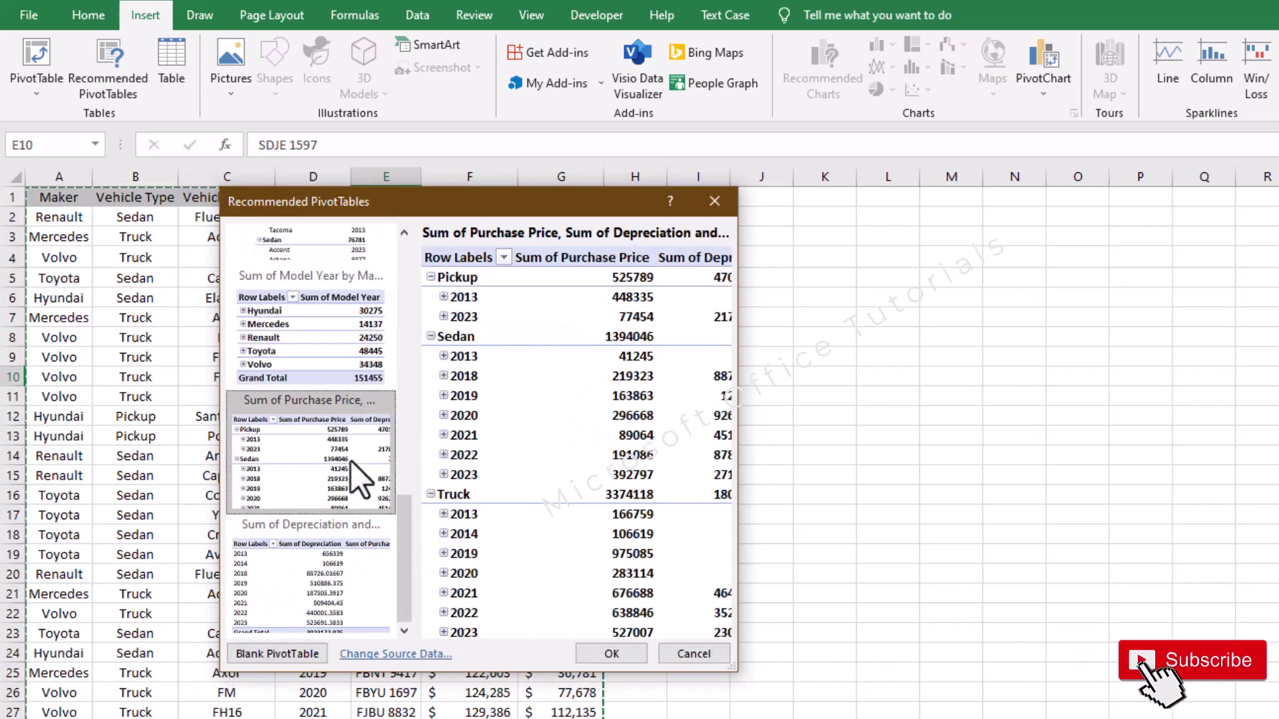
{"action": "left_click", "coordinate": [701, 655]}
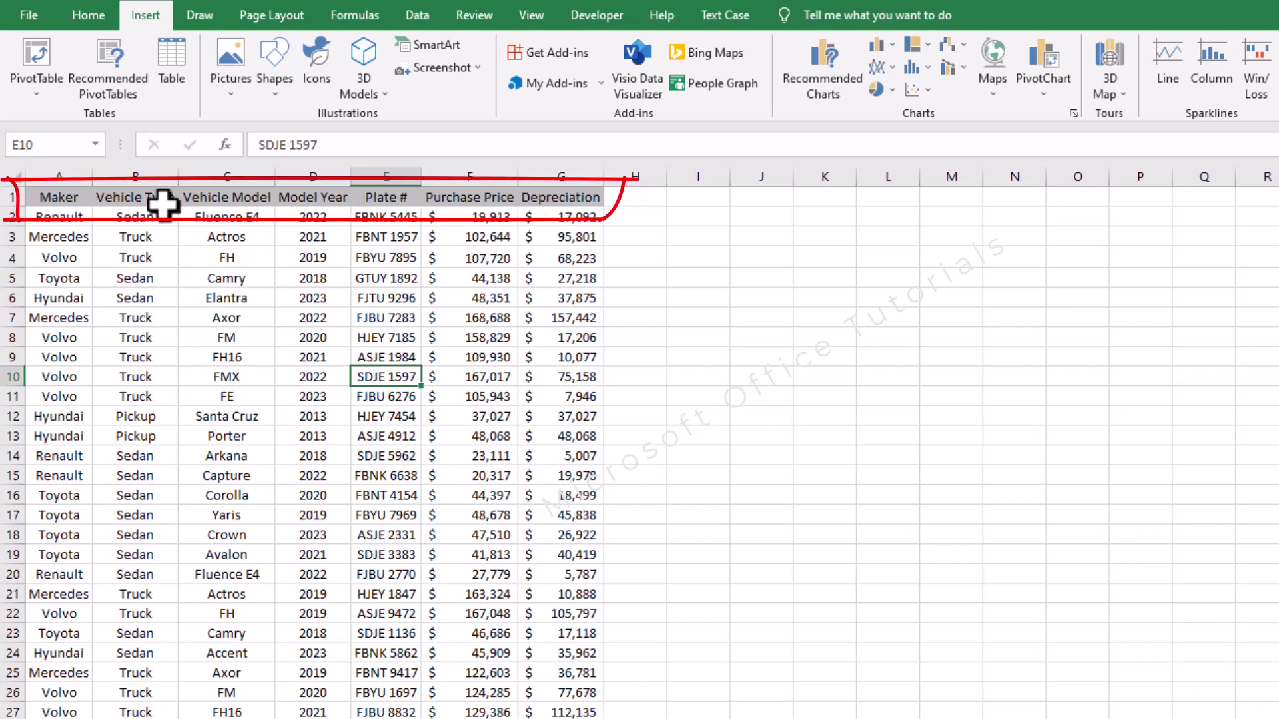
- Clear the Model Year header in cell D1
{"action": "left_click", "coordinate": [323, 202]}
{"action": "key", "text": "Delete"}
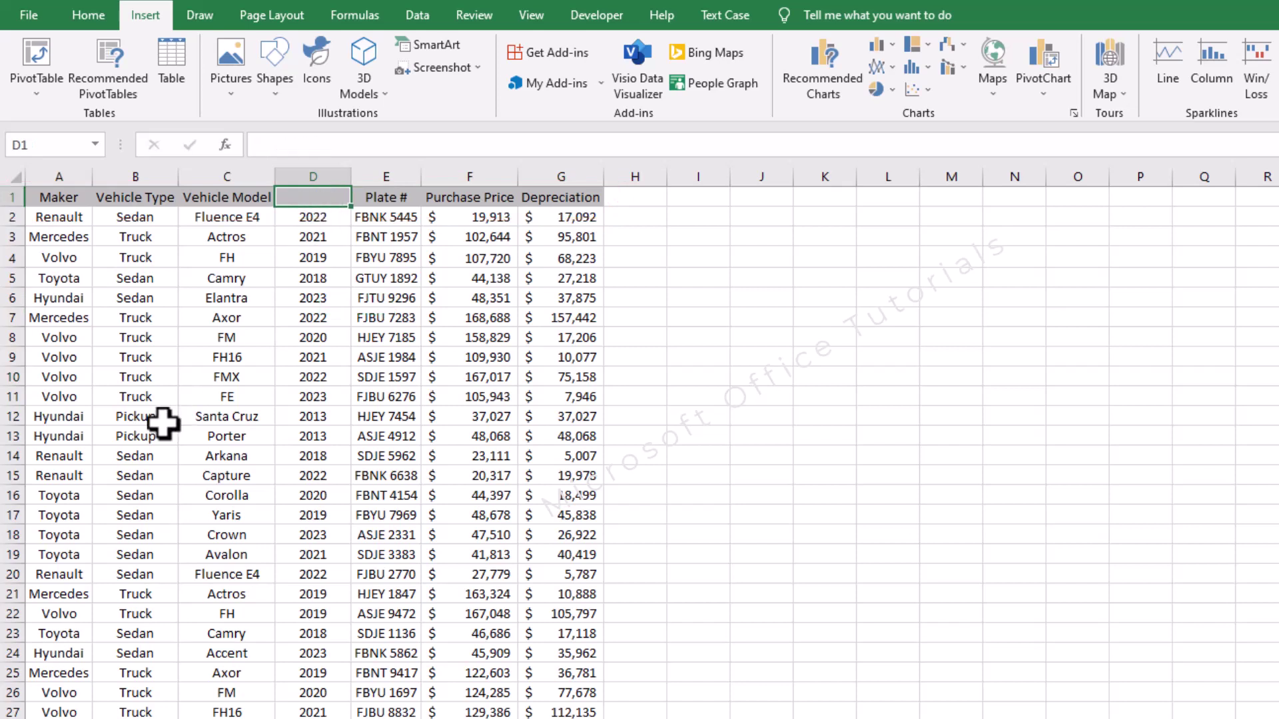
{"action": "left_click", "coordinate": [303, 398]}
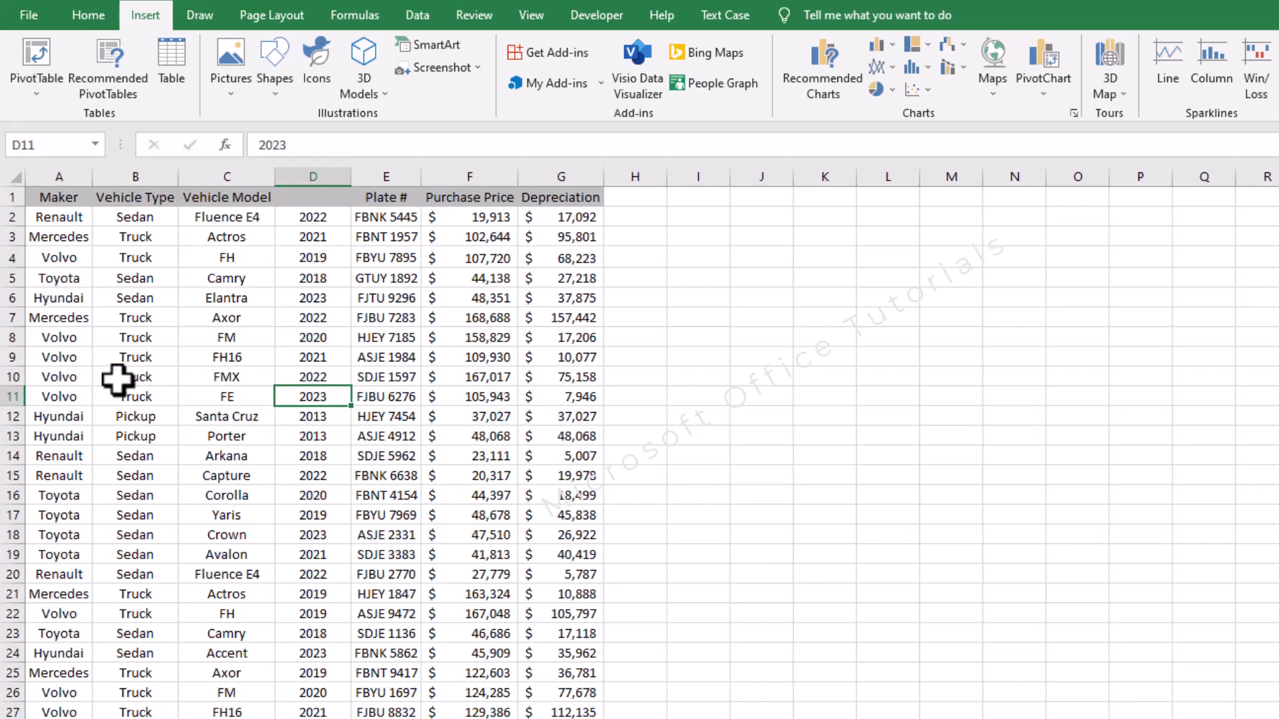
- Try to create a PivotTable on a new worksheet from Sheet1!$A$1:$G$76 with the D1 header blank
{"action": "left_click", "coordinate": [237, 338]}
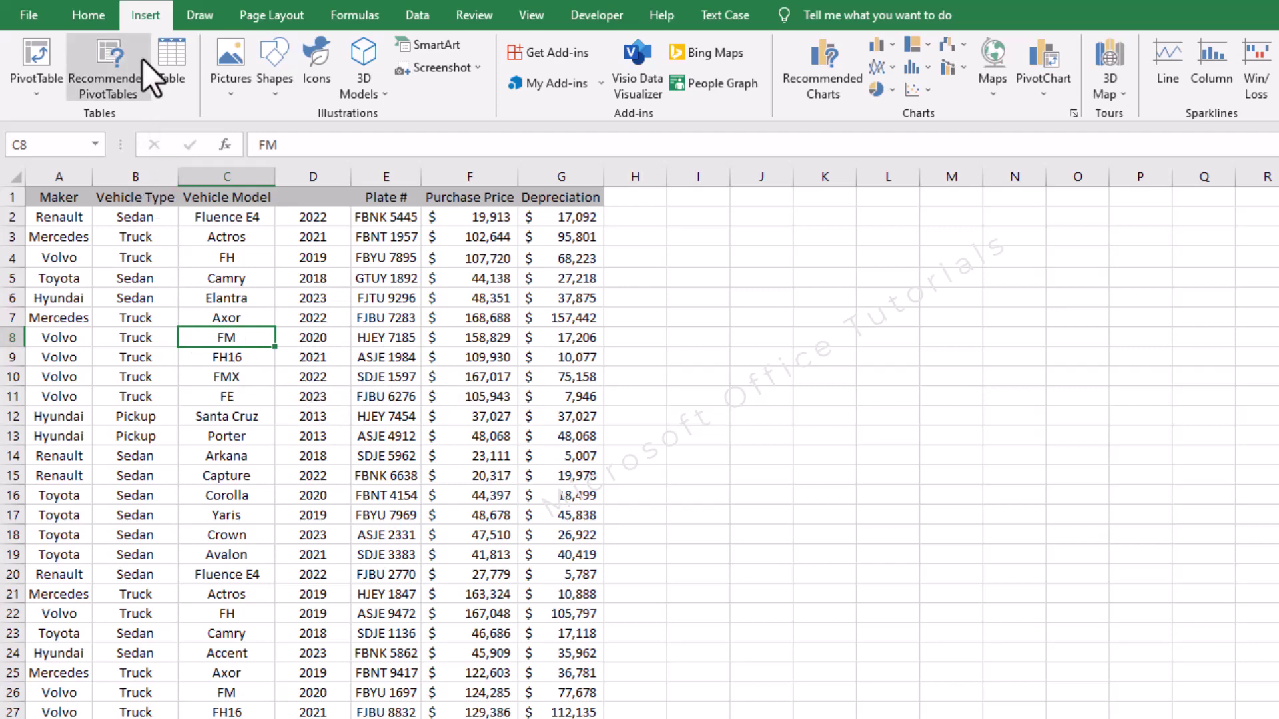
{"action": "left_click", "coordinate": [32, 54]}
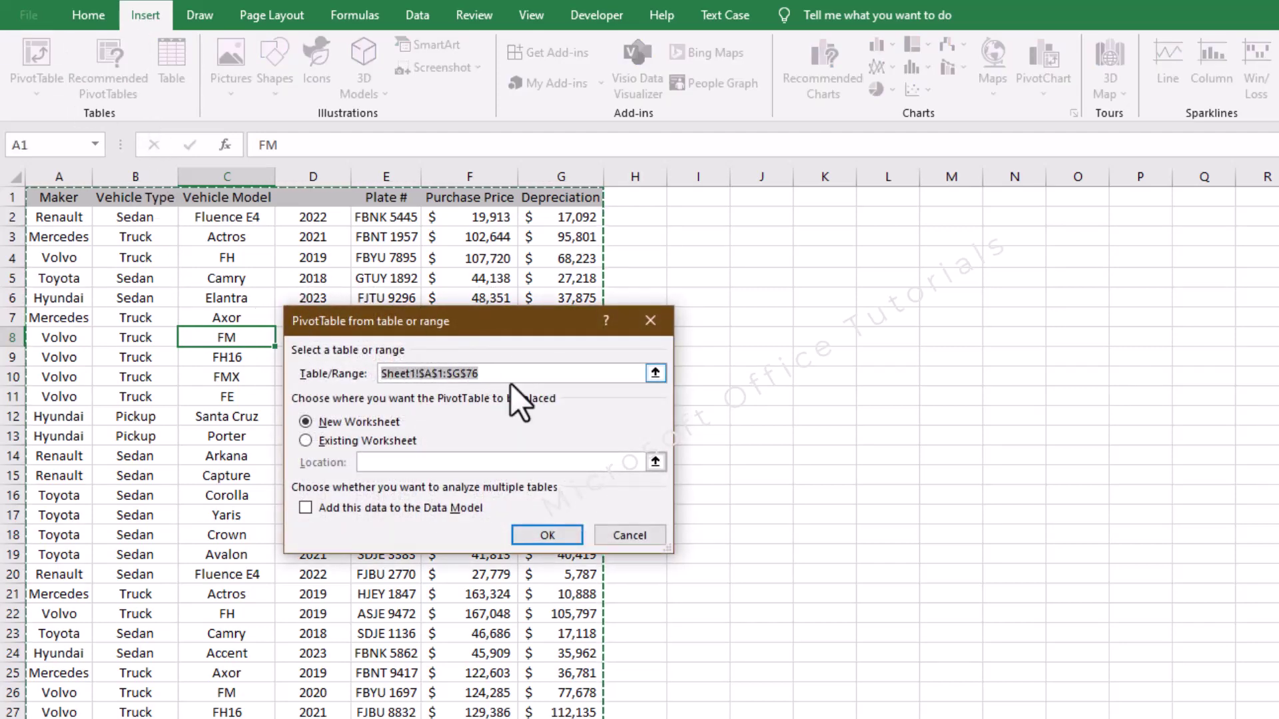
{"action": "left_click", "coordinate": [549, 535]}
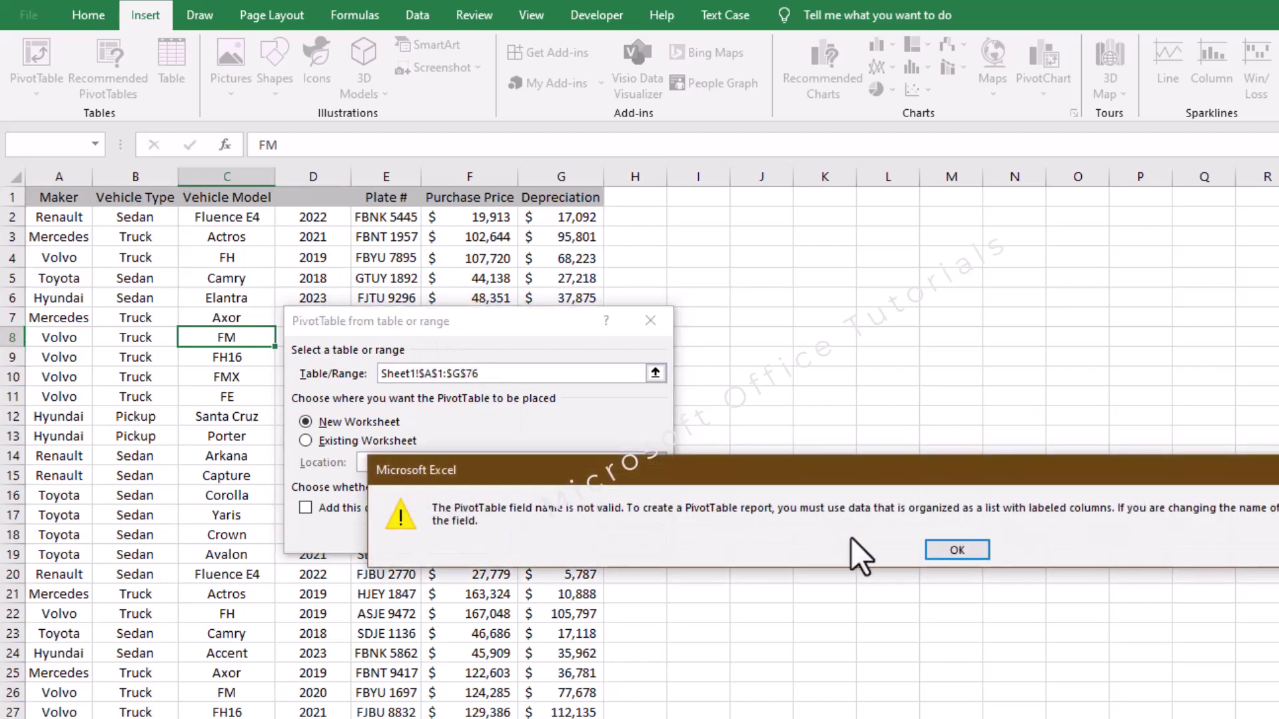
{"action": "left_click", "coordinate": [956, 548]}
{"action": "left_click", "coordinate": [650, 320]}
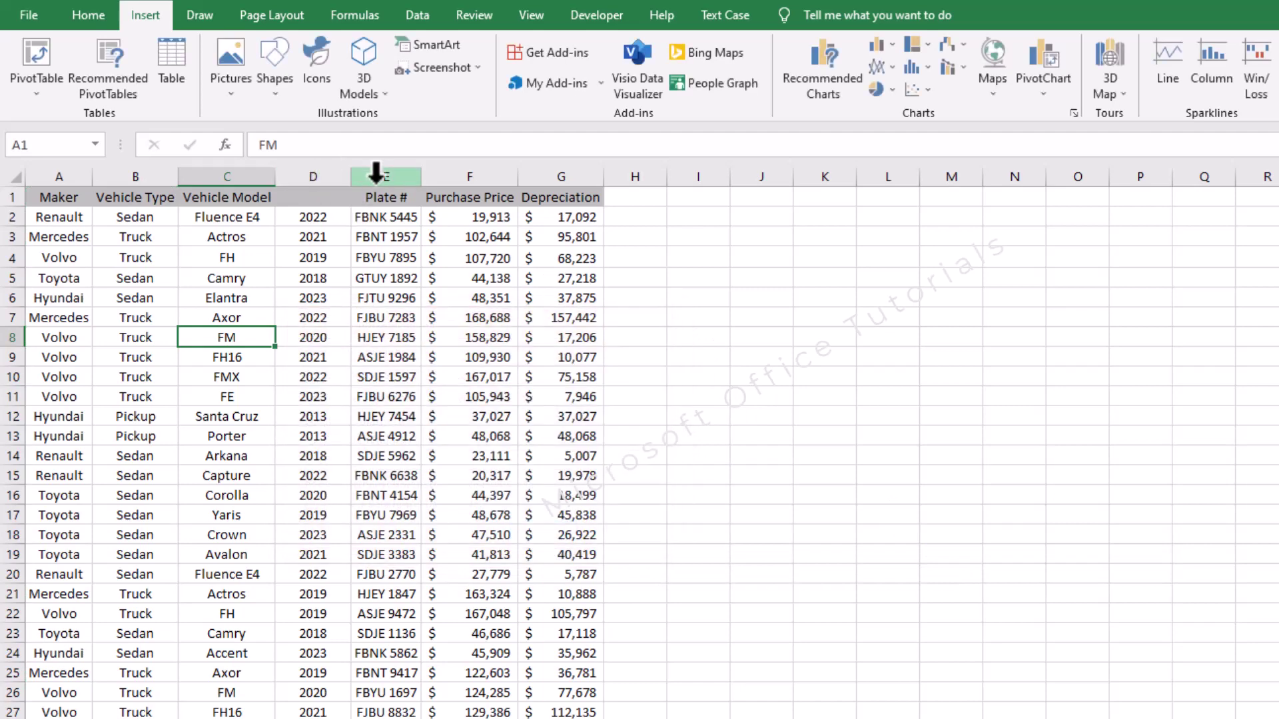
- Enter the header "Model Year" in cell D1
{"action": "left_click", "coordinate": [331, 196]}
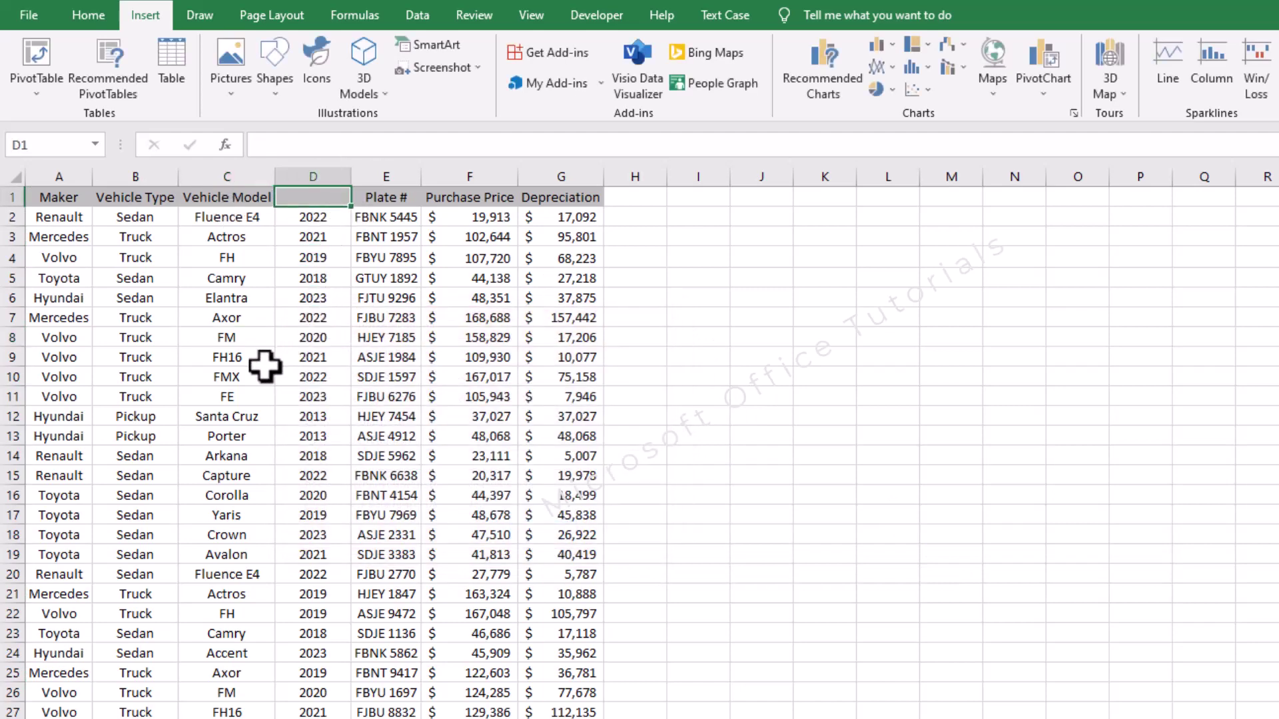
{"action": "type", "text": "Model Year"}
{"action": "left_click", "coordinate": [263, 394]}
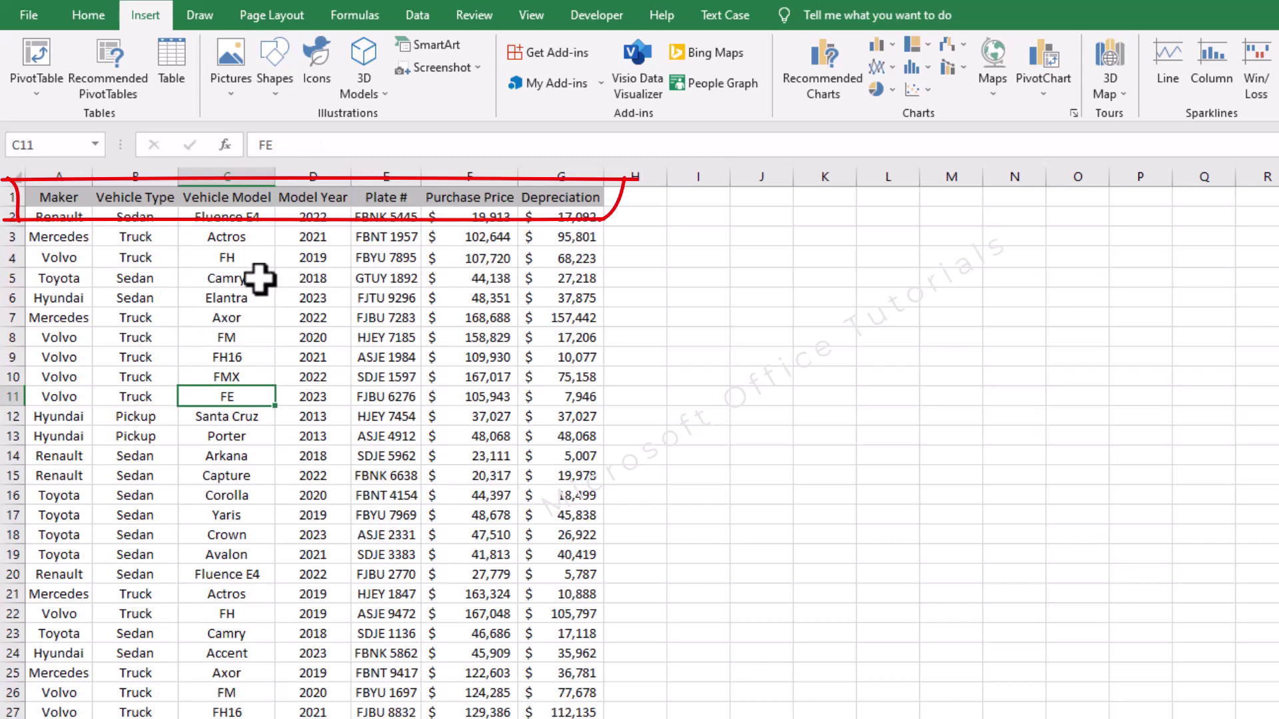
- Create a PivotTable on a new worksheet from Sheet1!$A$1:$G$76 and move the new sheet after Sheet1
{"action": "left_click", "coordinate": [36, 54]}
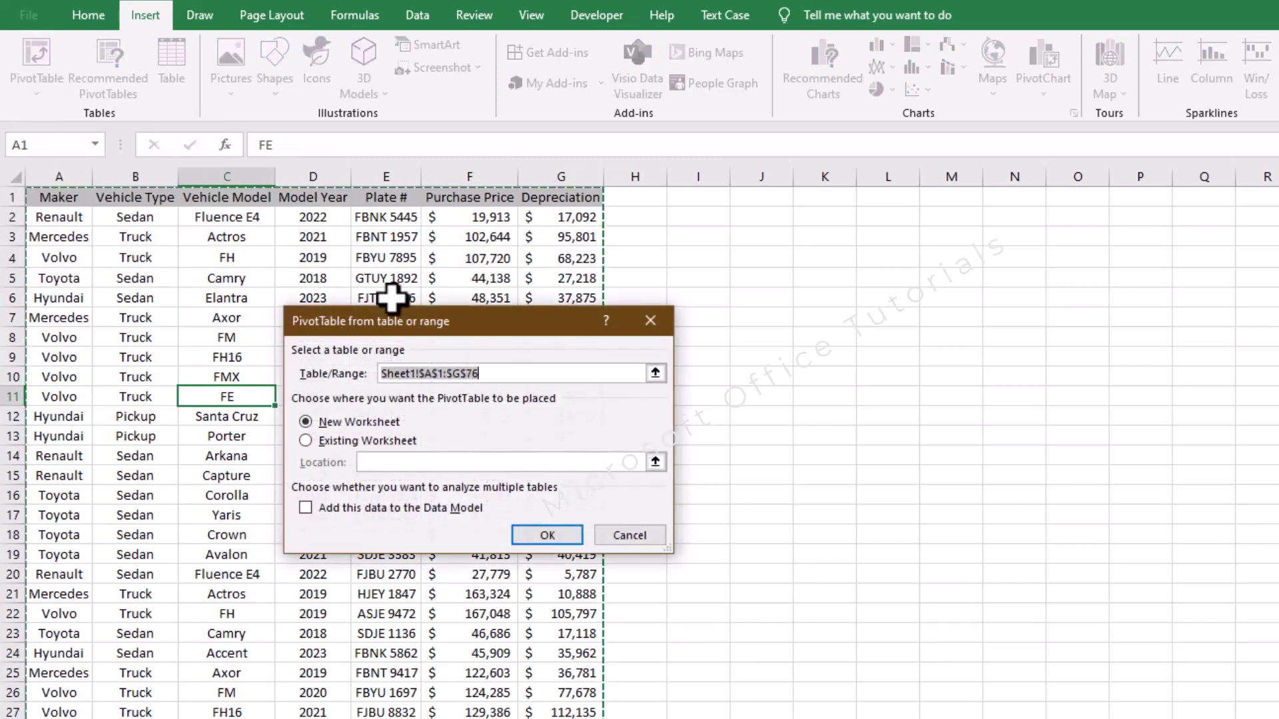
{"action": "left_click_drag", "start_coordinate": [378, 330], "coordinate": [252, 270]}
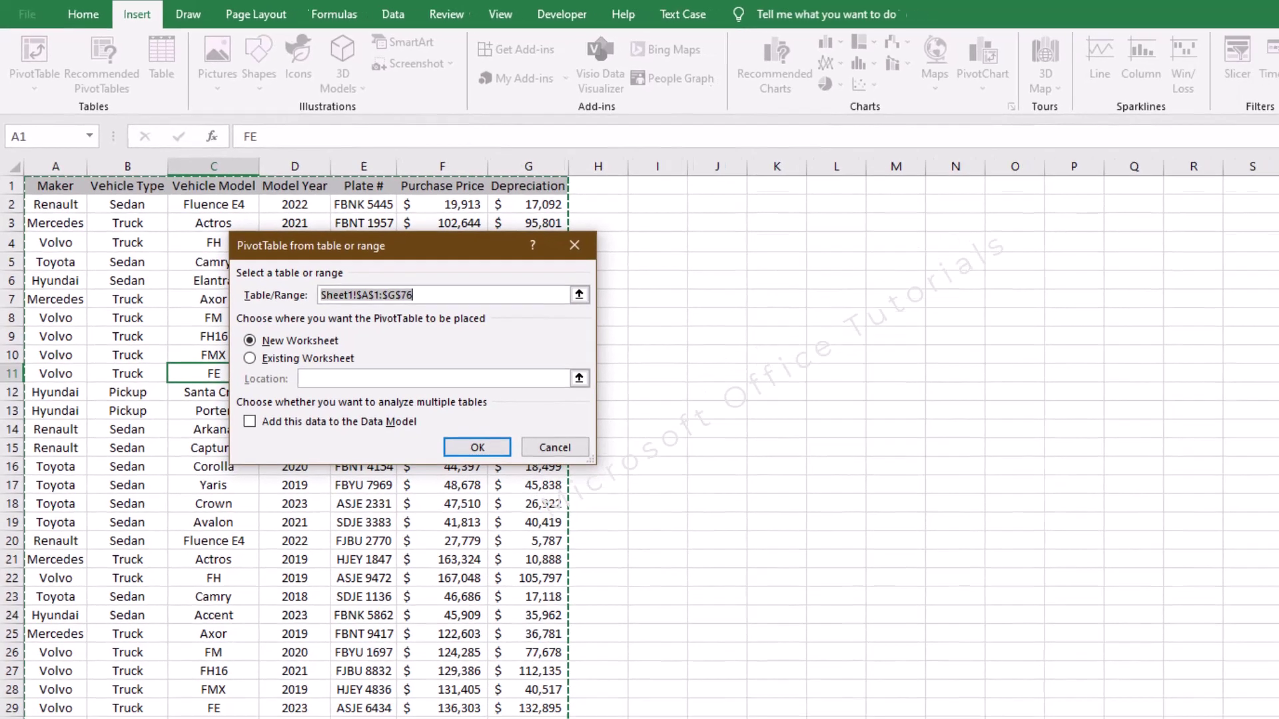
{"action": "scroll", "coordinate": [227, 666], "scroll_direction": "down", "scroll_amount": 13}
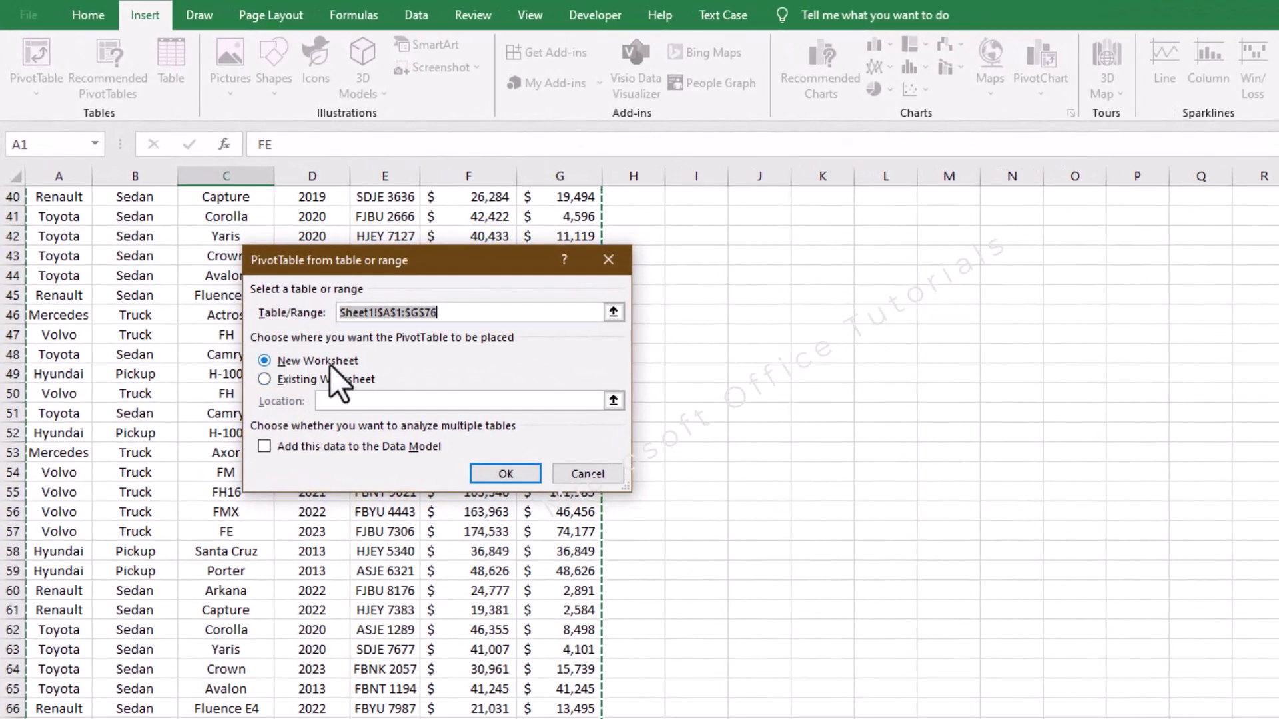
{"action": "left_click", "coordinate": [297, 383]}
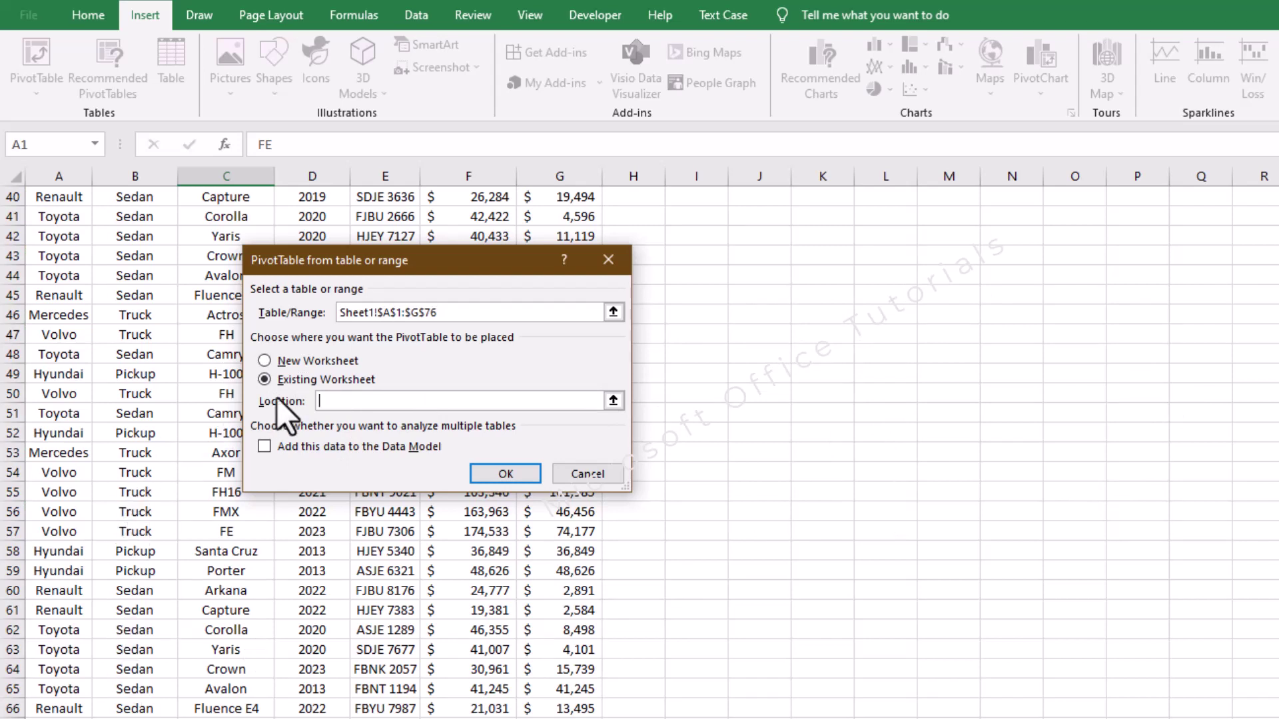
{"action": "left_click", "coordinate": [268, 362]}
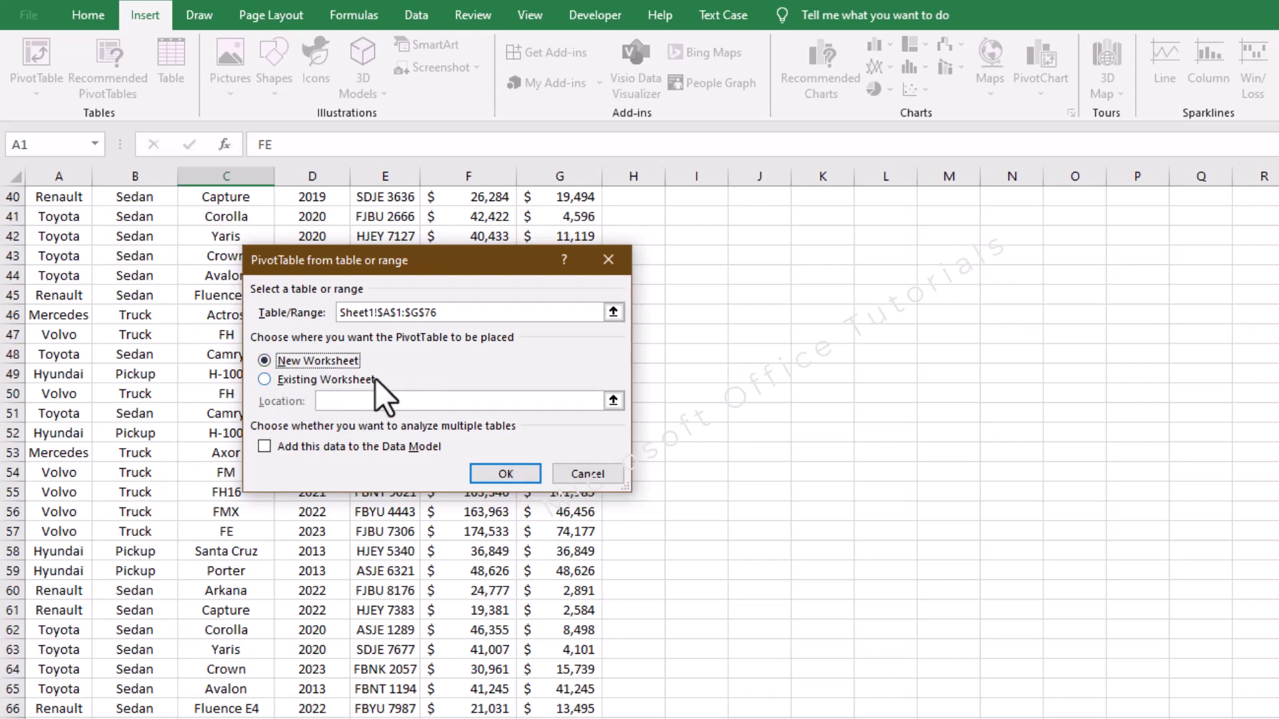
{"action": "left_click", "coordinate": [509, 469]}
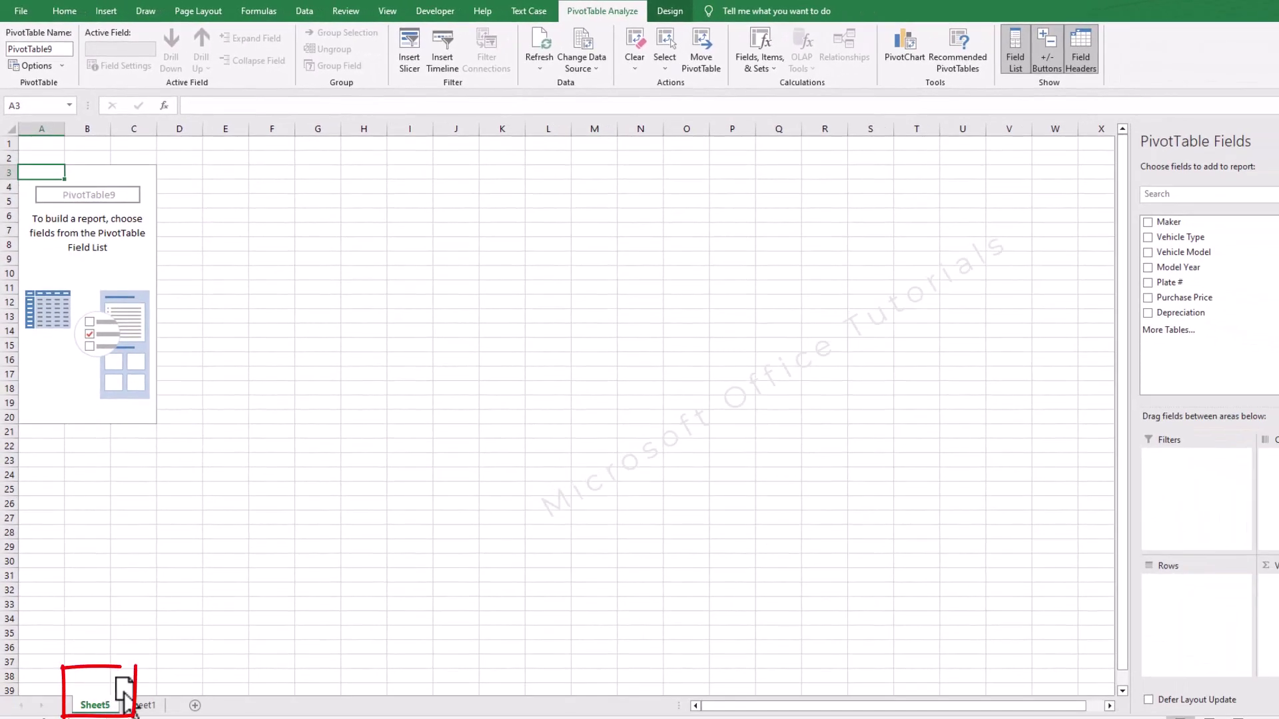
{"action": "left_click_drag", "start_coordinate": [188, 699], "coordinate": [187, 696]}
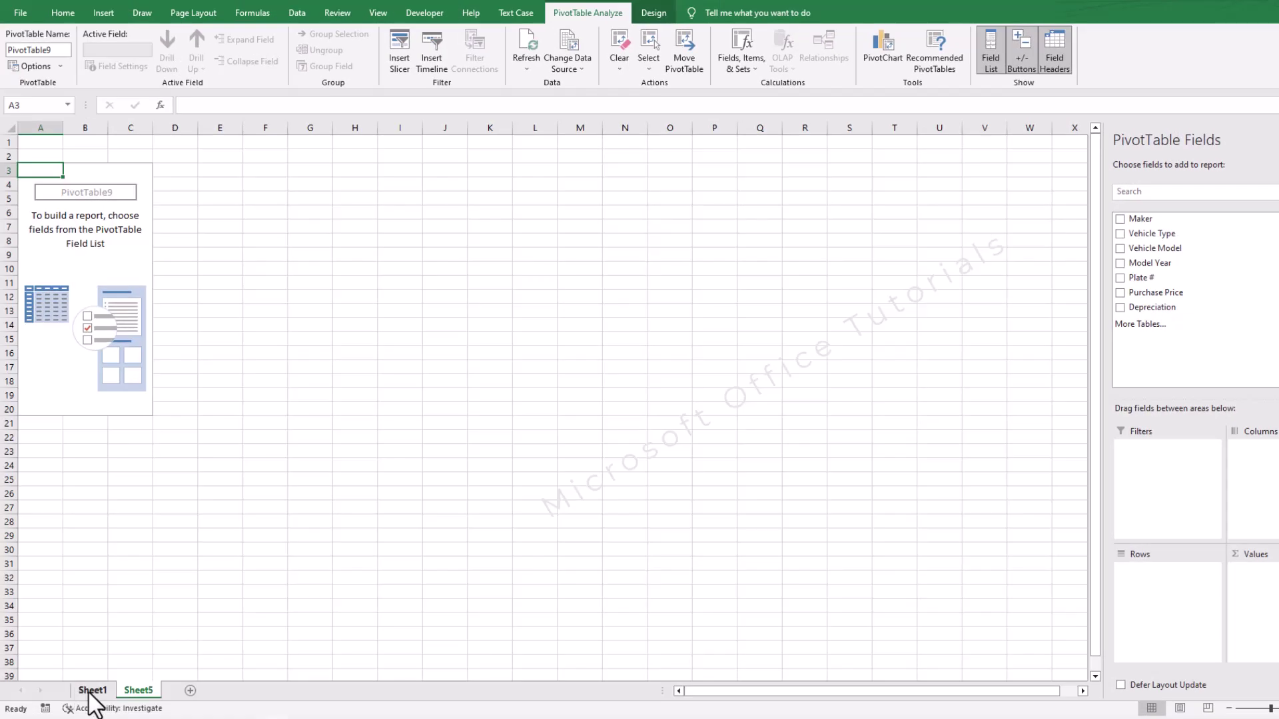
- Examine the source data's column headers in row 1 of Sheet1 and compare them with the PivotTable field list
{"action": "left_click", "coordinate": [89, 692]}
{"action": "left_click", "coordinate": [111, 237]}
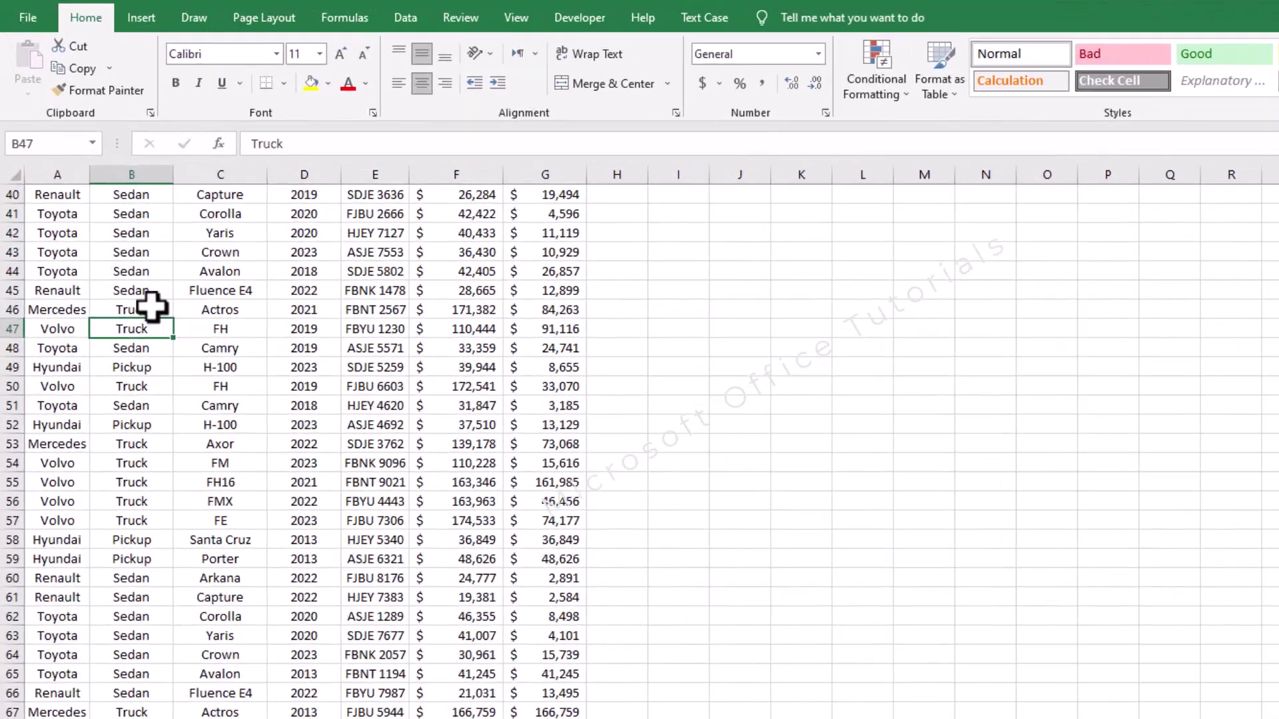
{"action": "key", "text": "ctrl+Up"}
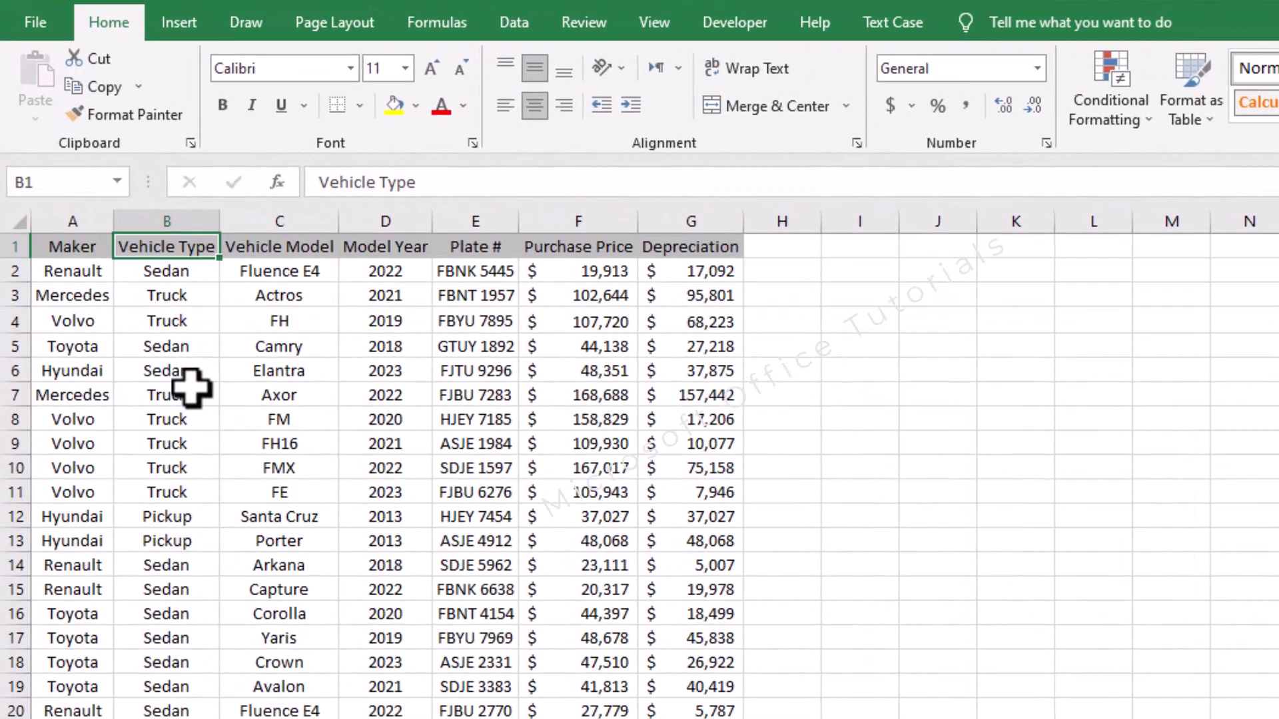
{"action": "left_click", "coordinate": [61, 246]}
{"action": "left_click_drag", "start_coordinate": [122, 255], "coordinate": [706, 246]}
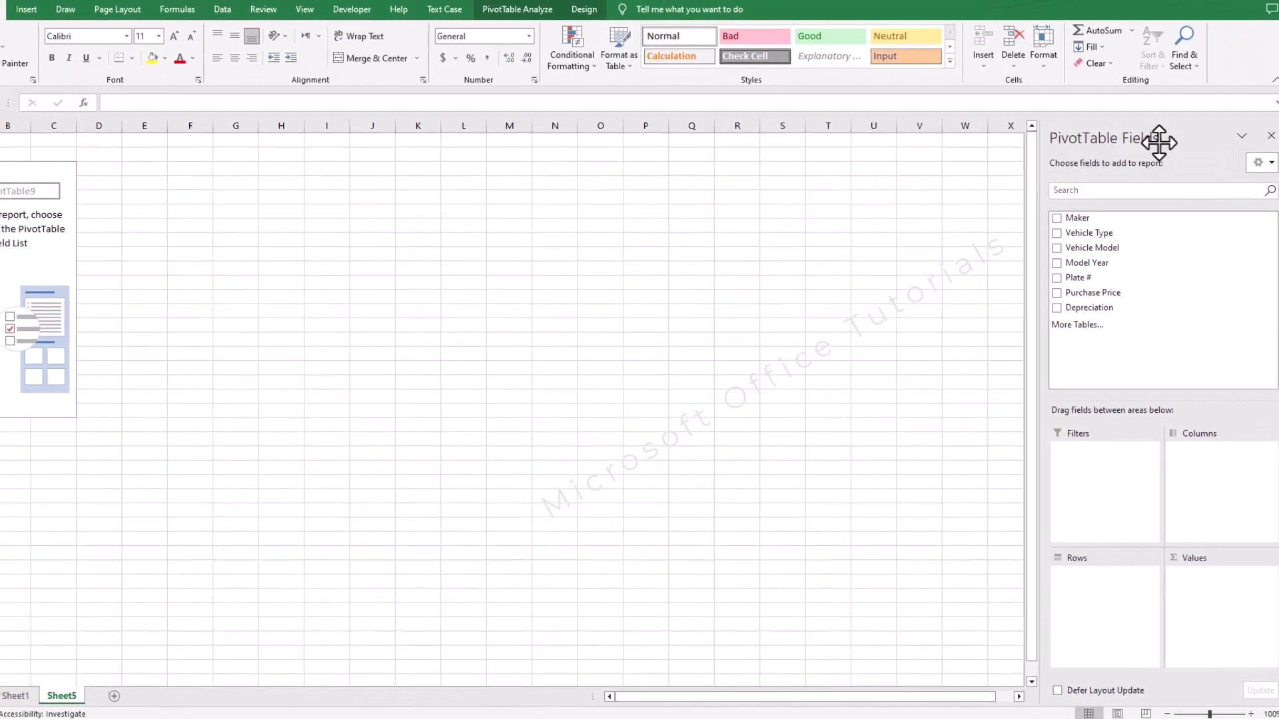
- Float the PivotTable Fields pane over the worksheet and add the Maker field to Rows
{"action": "left_click_drag", "start_coordinate": [1158, 142], "coordinate": [354, 227]}
{"action": "left_click_drag", "start_coordinate": [454, 248], "coordinate": [511, 172]}
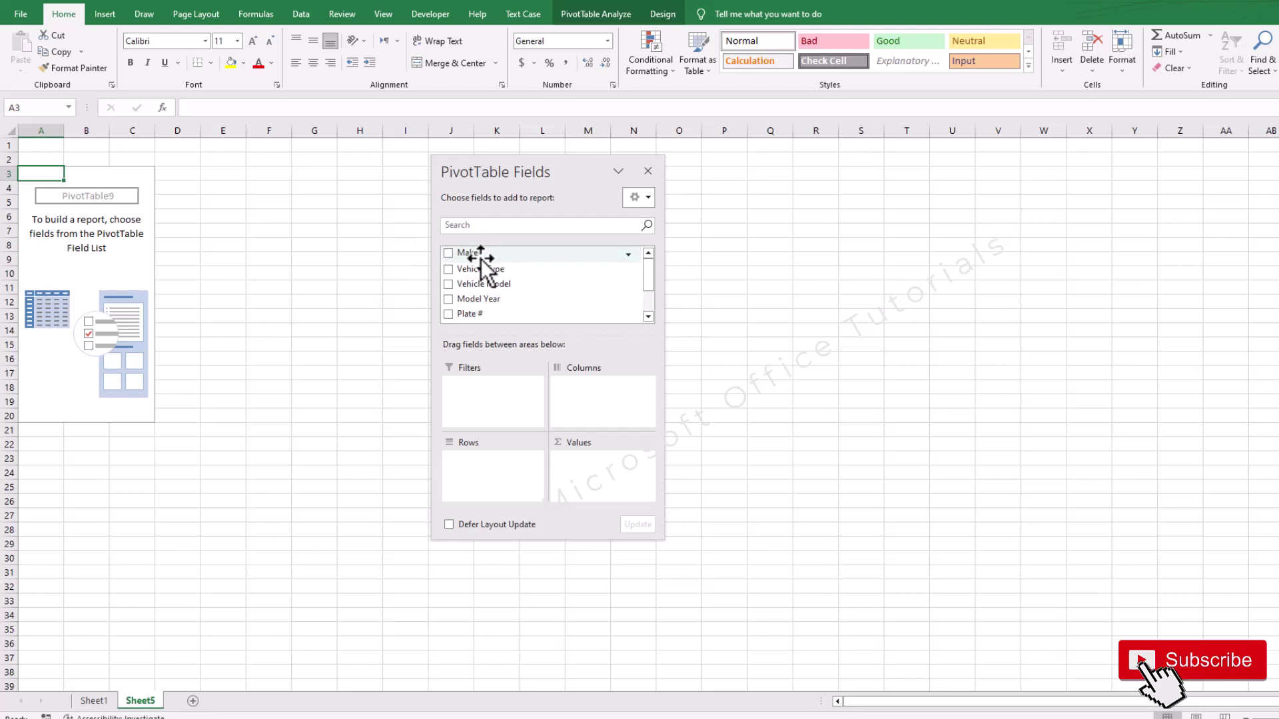
{"action": "left_click_drag", "start_coordinate": [491, 259], "coordinate": [488, 469]}
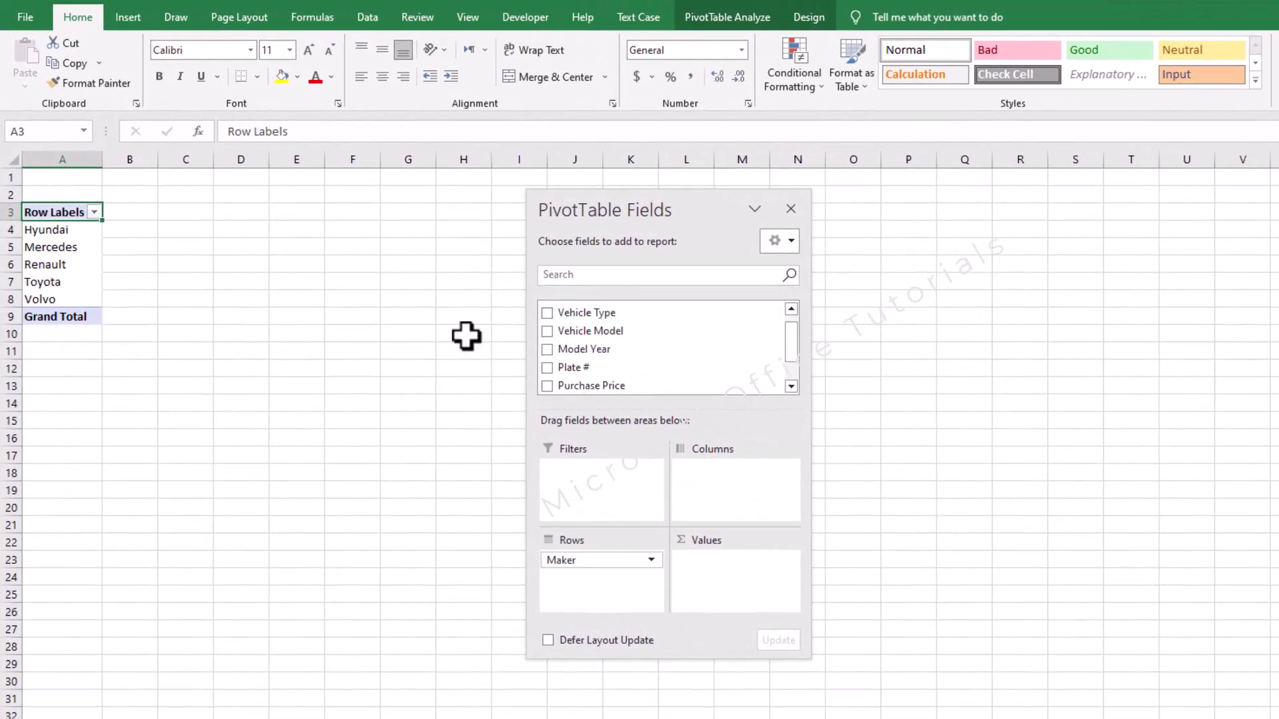
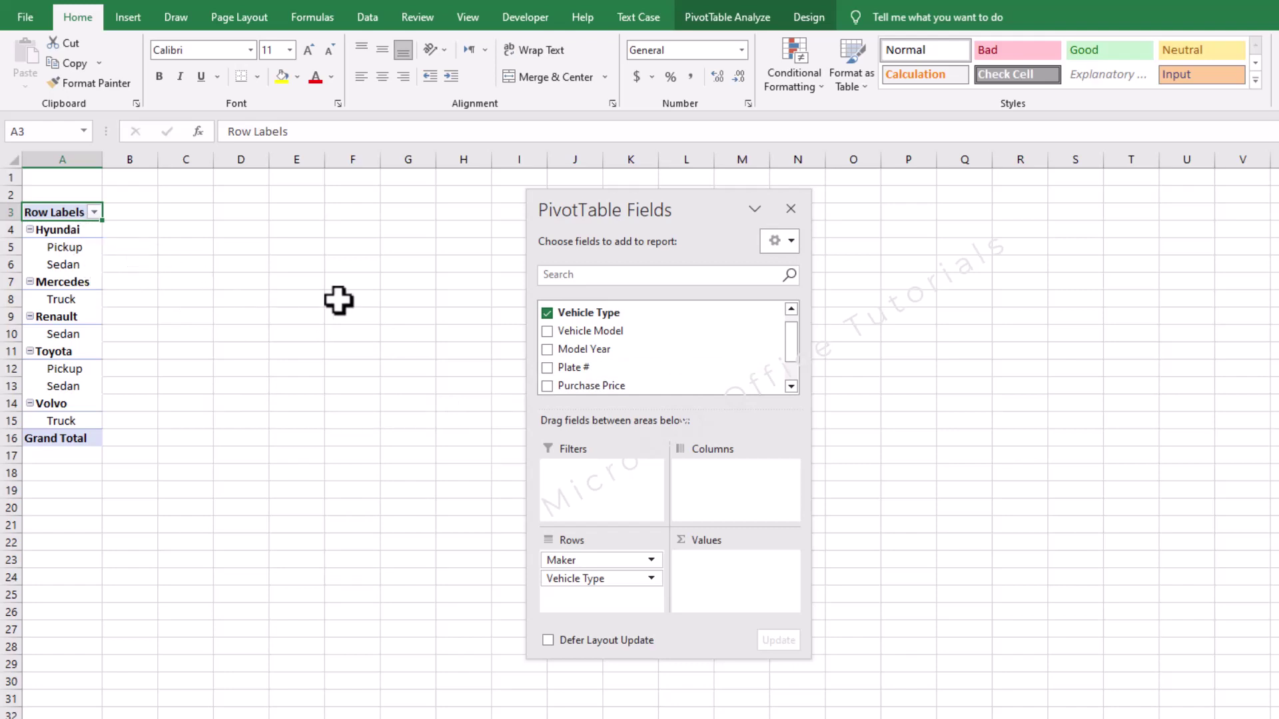
- Add Vehicle Type below Maker in Rows and as a count in Values, and place Model Year in Columns
{"action": "left_click_drag", "start_coordinate": [597, 316], "coordinate": [721, 578]}
{"action": "scroll", "coordinate": [802, 328], "scroll_direction": "up", "scroll_amount": 3}
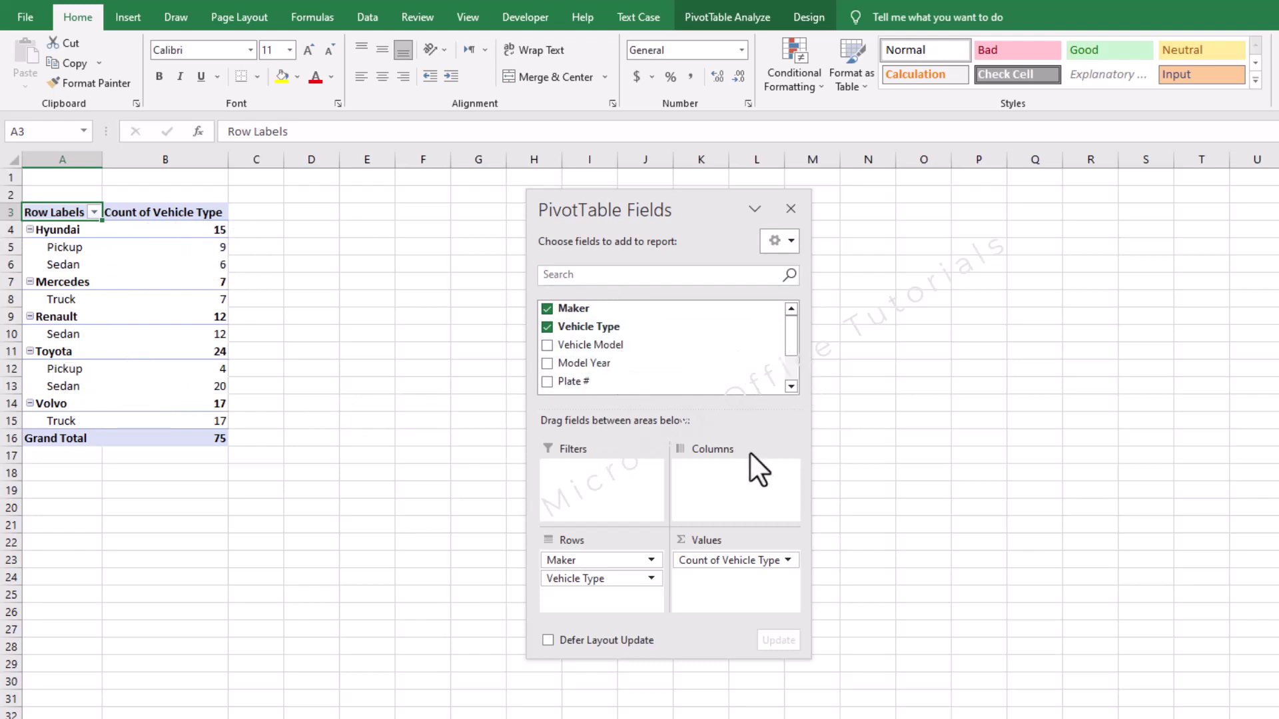
{"action": "left_click_drag", "start_coordinate": [592, 371], "coordinate": [748, 490]}
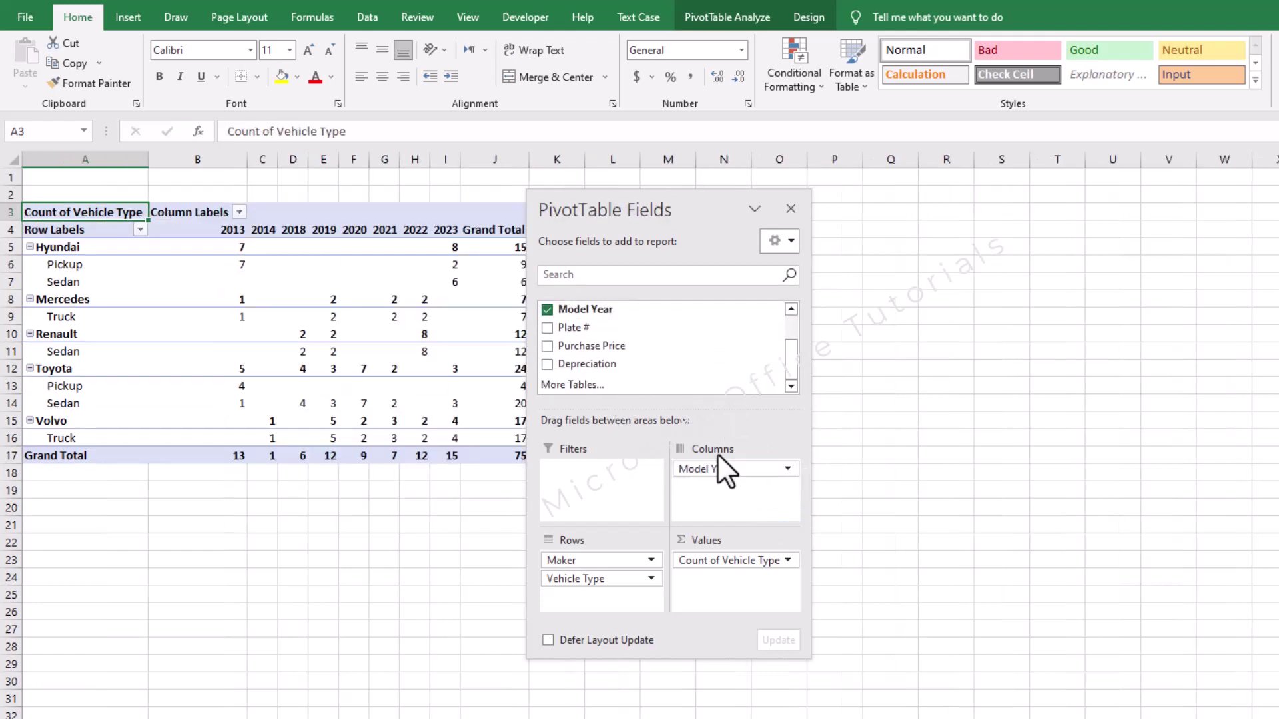
{"action": "left_click_drag", "start_coordinate": [709, 212], "coordinate": [733, 200]}
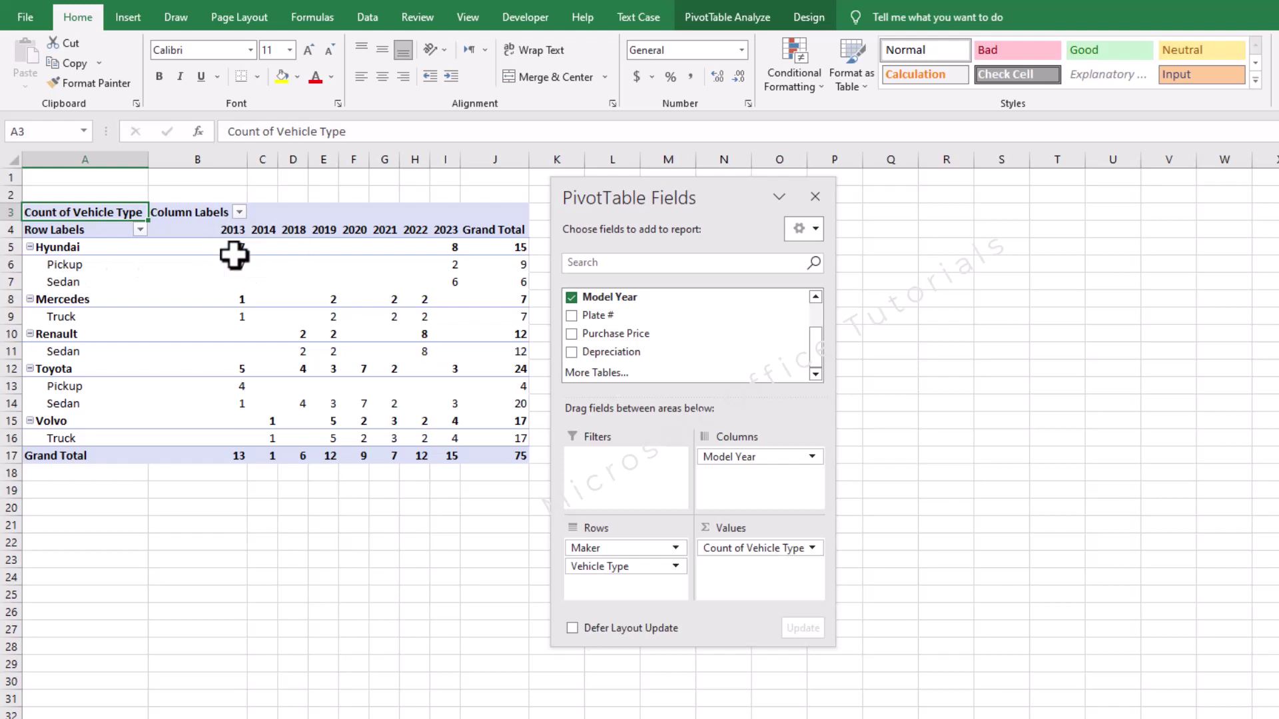
{"action": "mouse_move", "coordinate": [443, 266]}
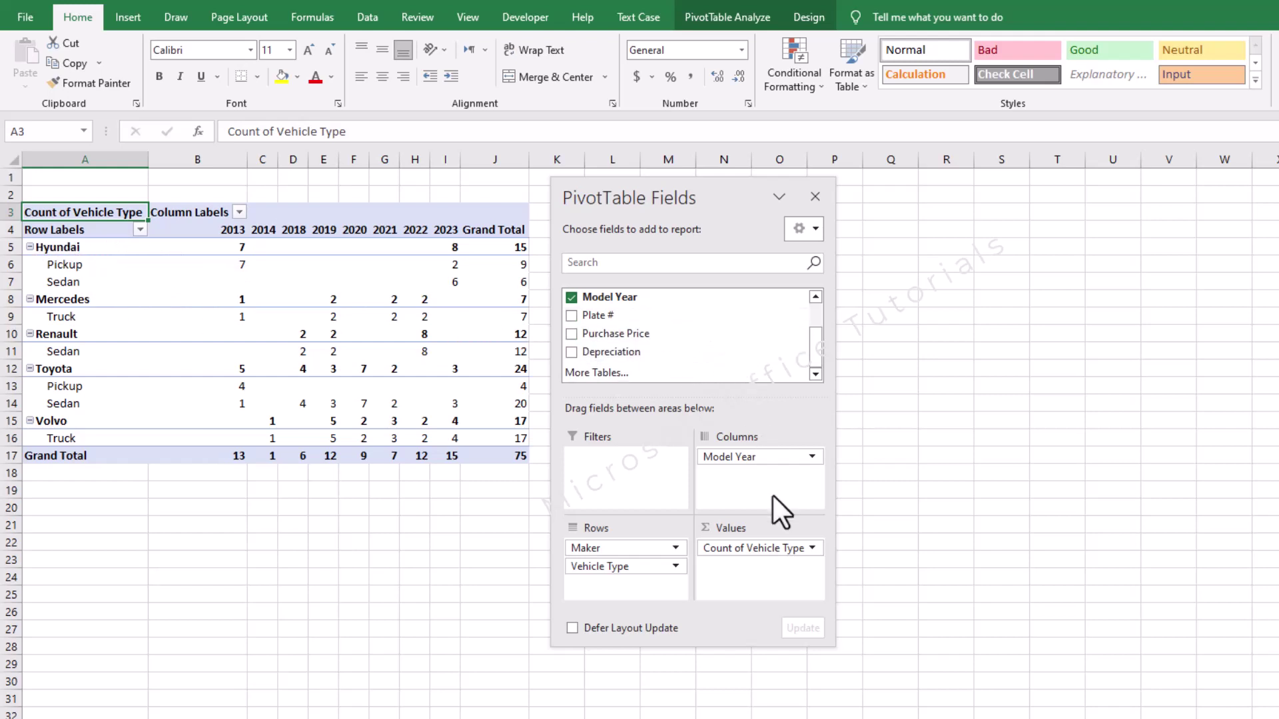
- Remove Count of Vehicle Type, Model Year and Vehicle Type from the PivotTable, keeping only Maker in Rows
{"action": "left_click_drag", "start_coordinate": [770, 552], "coordinate": [739, 373]}
{"action": "left_click_drag", "start_coordinate": [732, 456], "coordinate": [739, 337]}
{"action": "left_click_drag", "start_coordinate": [645, 573], "coordinate": [426, 373]}
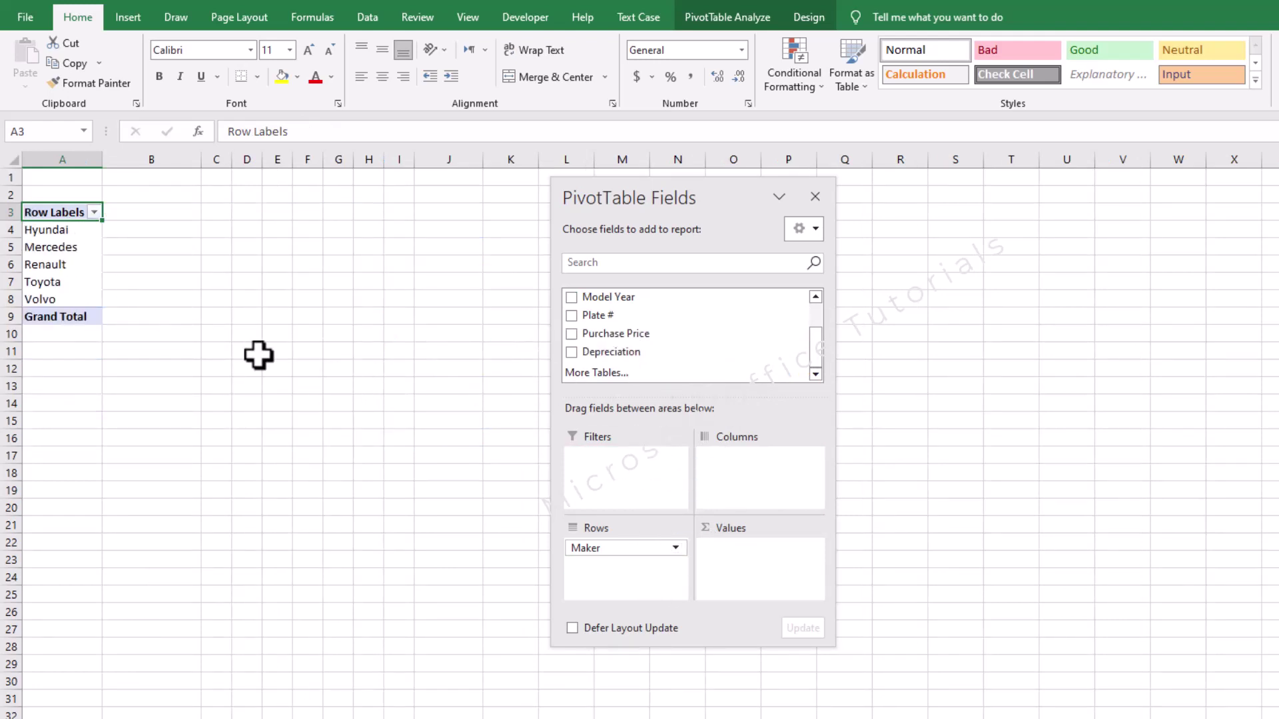
{"action": "left_click_drag", "start_coordinate": [626, 557], "coordinate": [194, 352]}
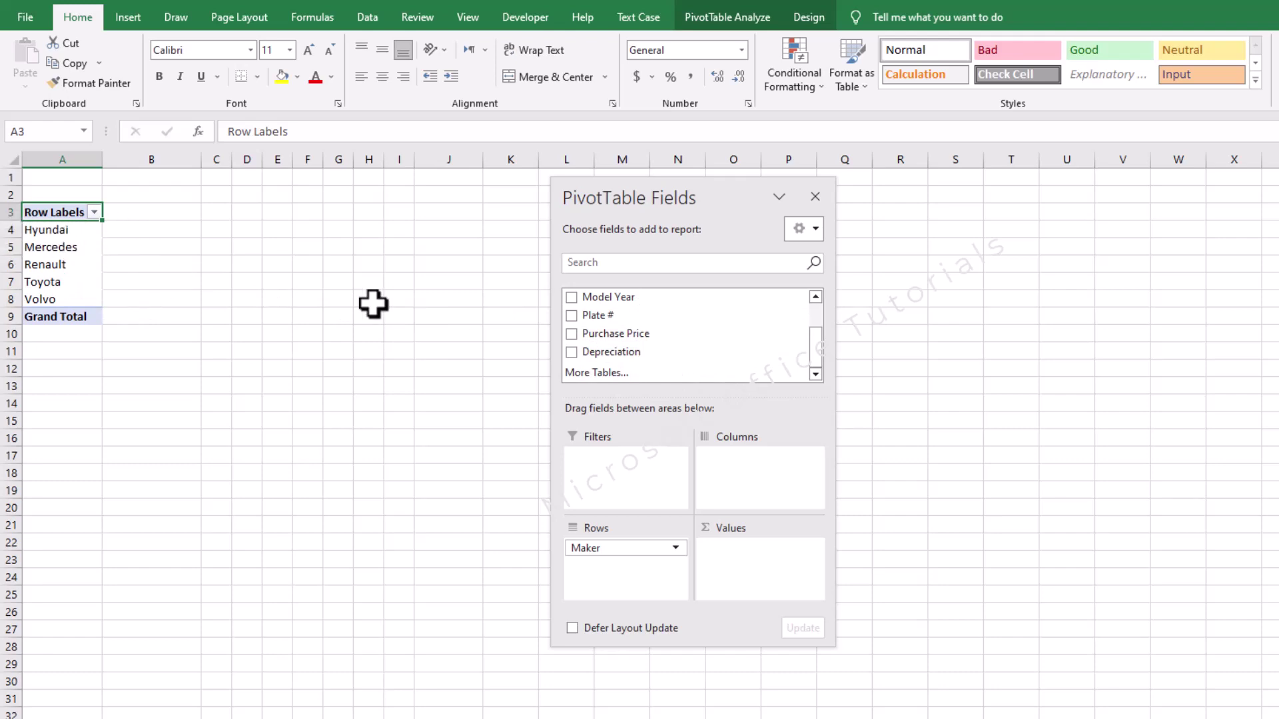
- Add Purchase Price and Depreciation to Values so both are summed for each maker
{"action": "left_click_drag", "start_coordinate": [631, 334], "coordinate": [774, 562]}
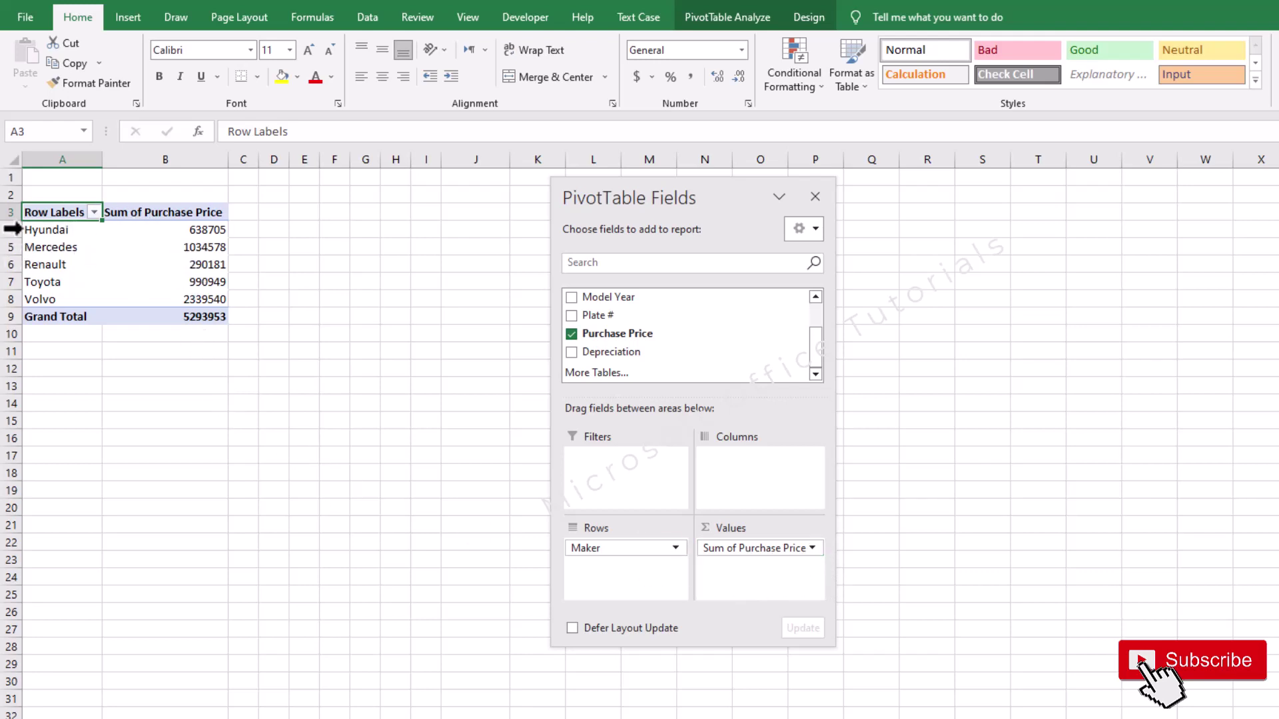
{"action": "left_click", "coordinate": [204, 229]}
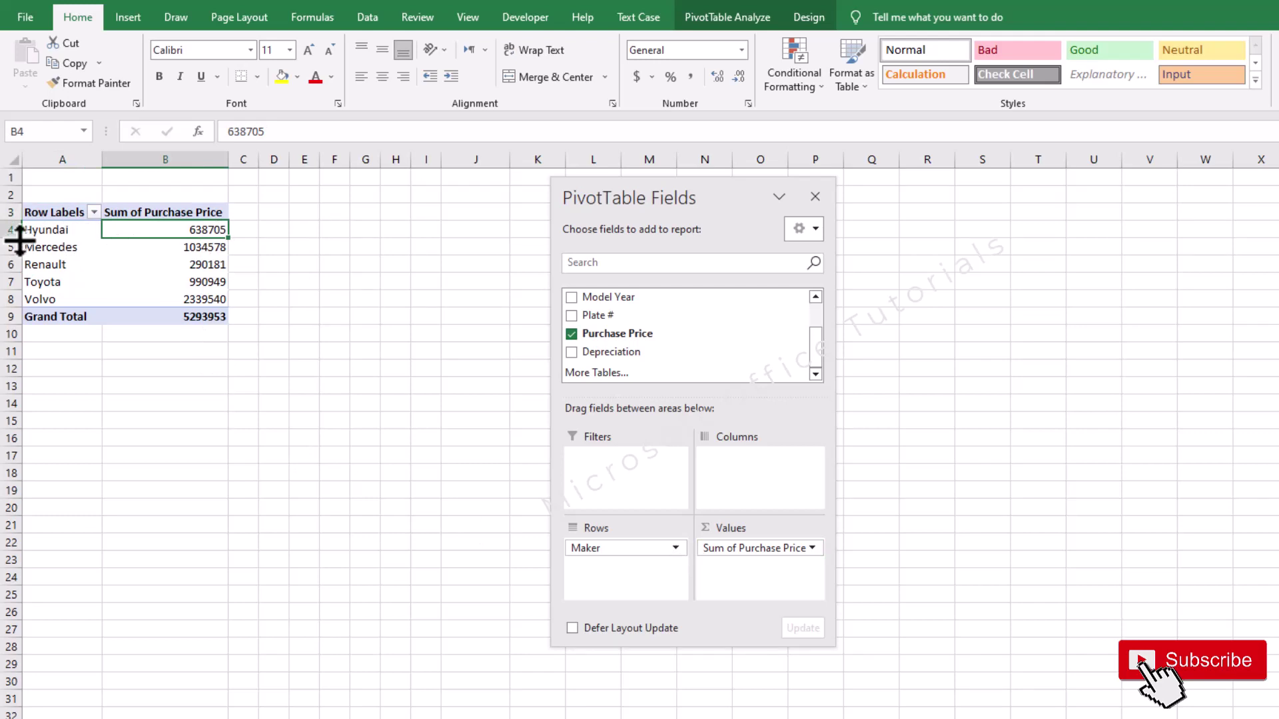
{"action": "left_click", "coordinate": [203, 247]}
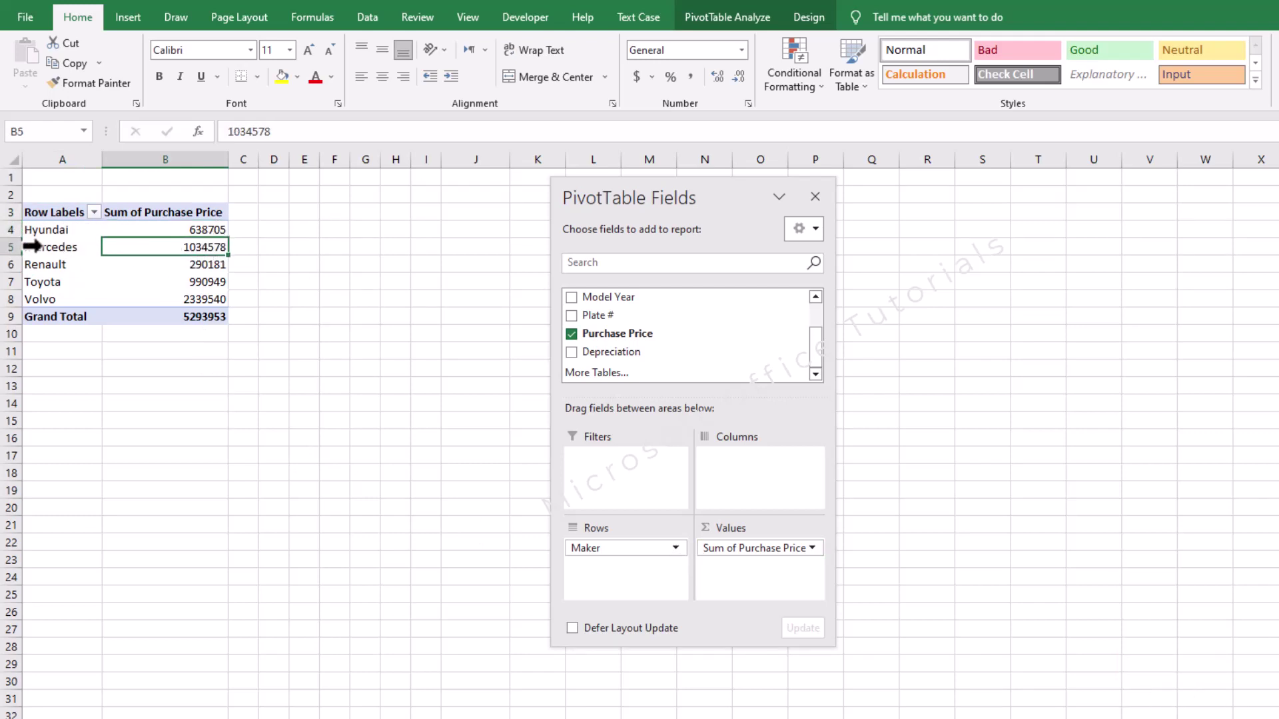
{"action": "left_click", "coordinate": [188, 232]}
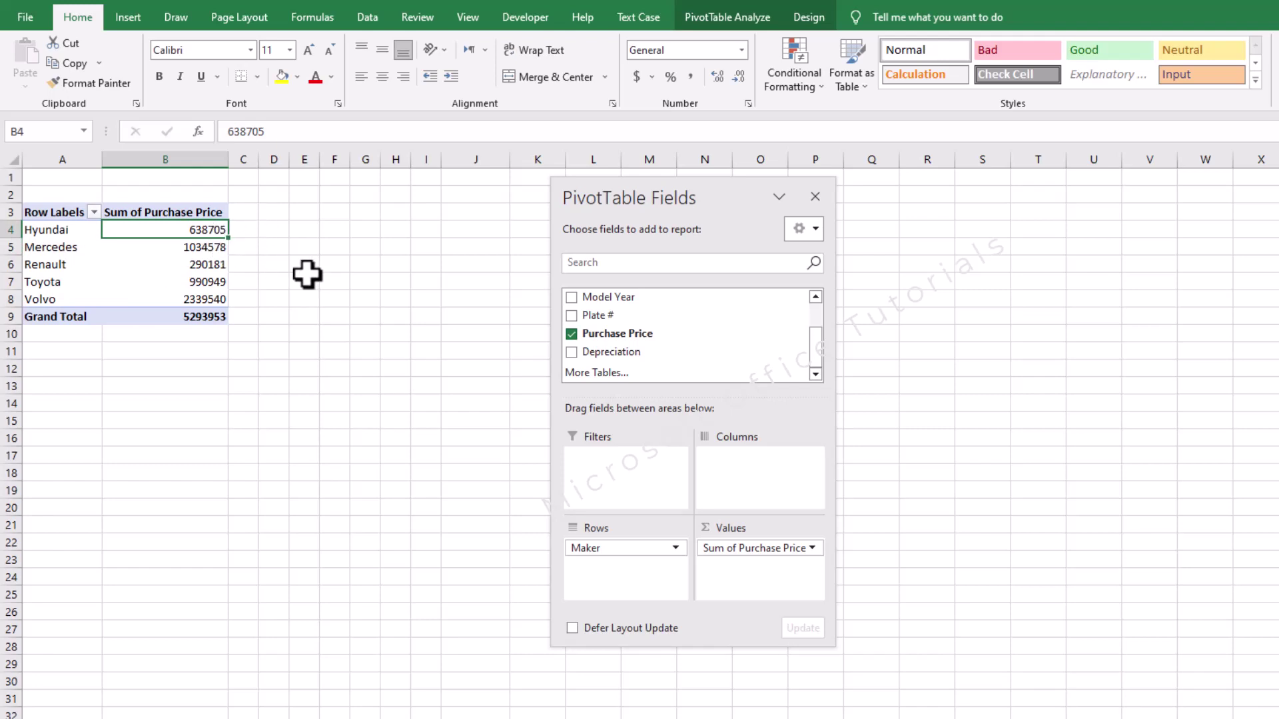
{"action": "left_click_drag", "start_coordinate": [630, 364], "coordinate": [771, 586]}
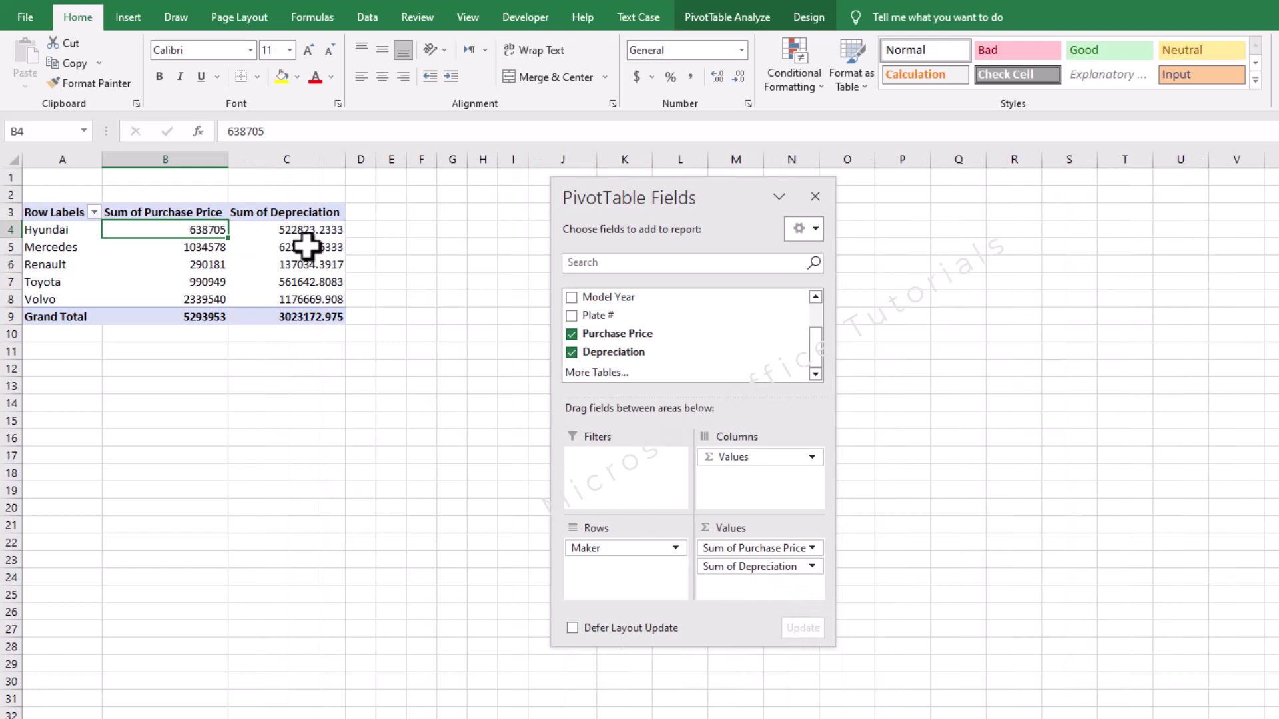
- Format the Purchase Price and Depreciation sums in B4:C9 with the Accounting number format
{"action": "left_click_drag", "start_coordinate": [297, 234], "coordinate": [205, 314]}
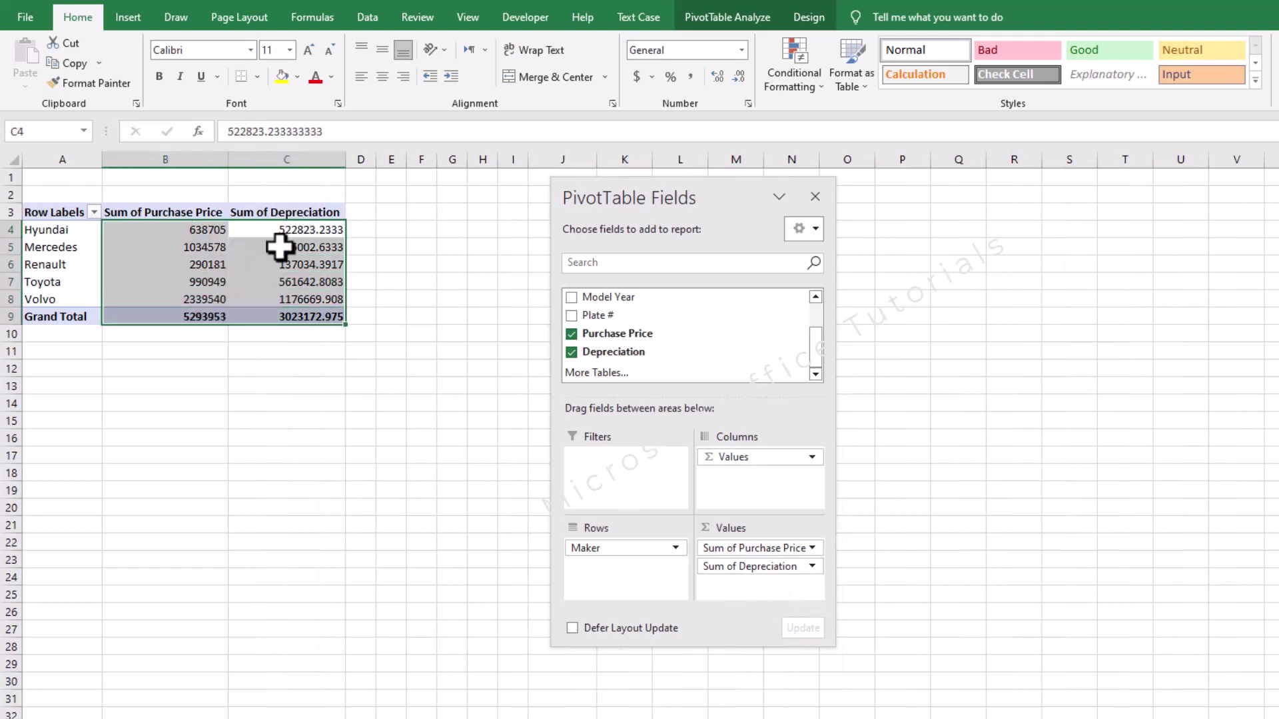
{"action": "left_click", "coordinate": [636, 76]}
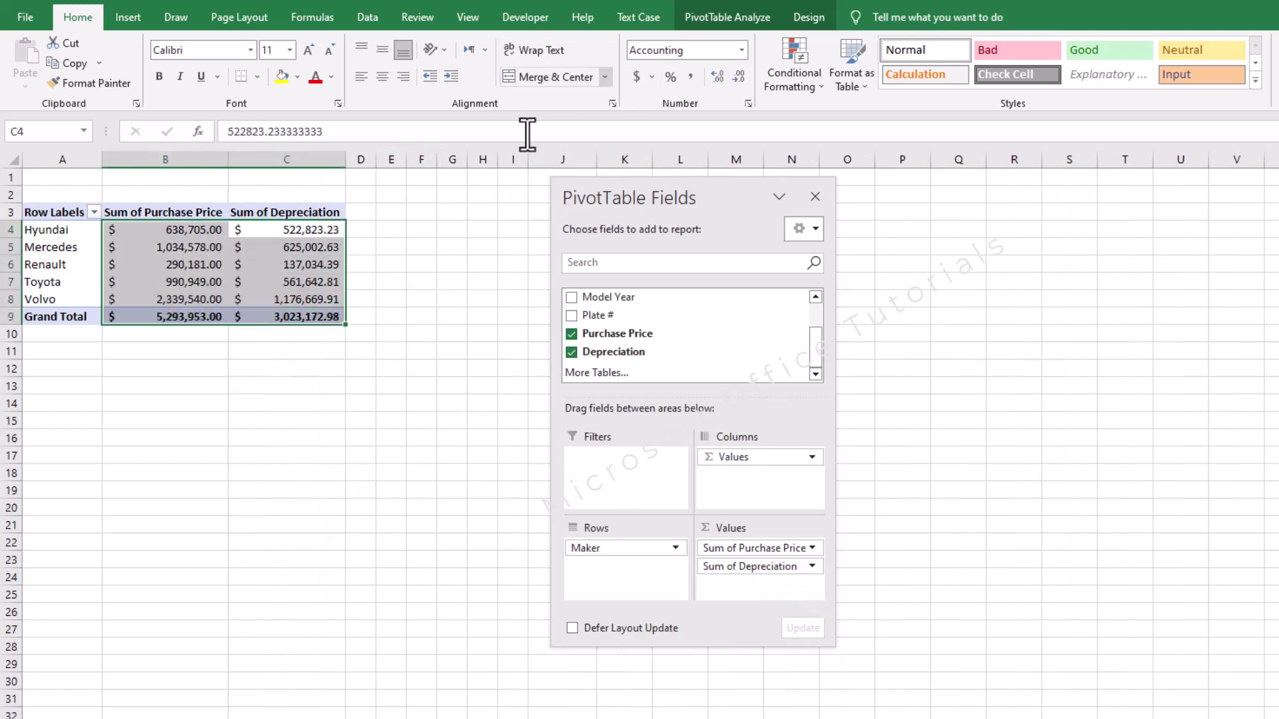
{"action": "left_click", "coordinate": [273, 280]}
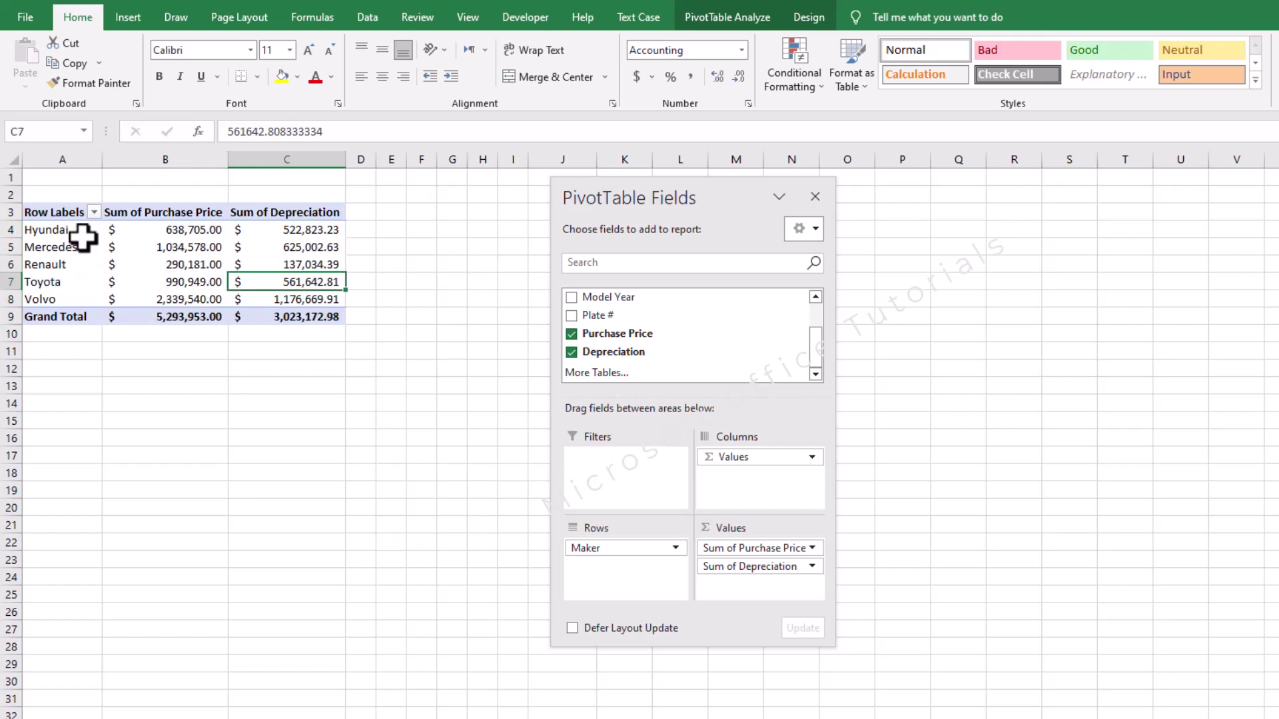
- Start a new calculated field in the PivotTable and name it Book Value
{"action": "left_click", "coordinate": [195, 233]}
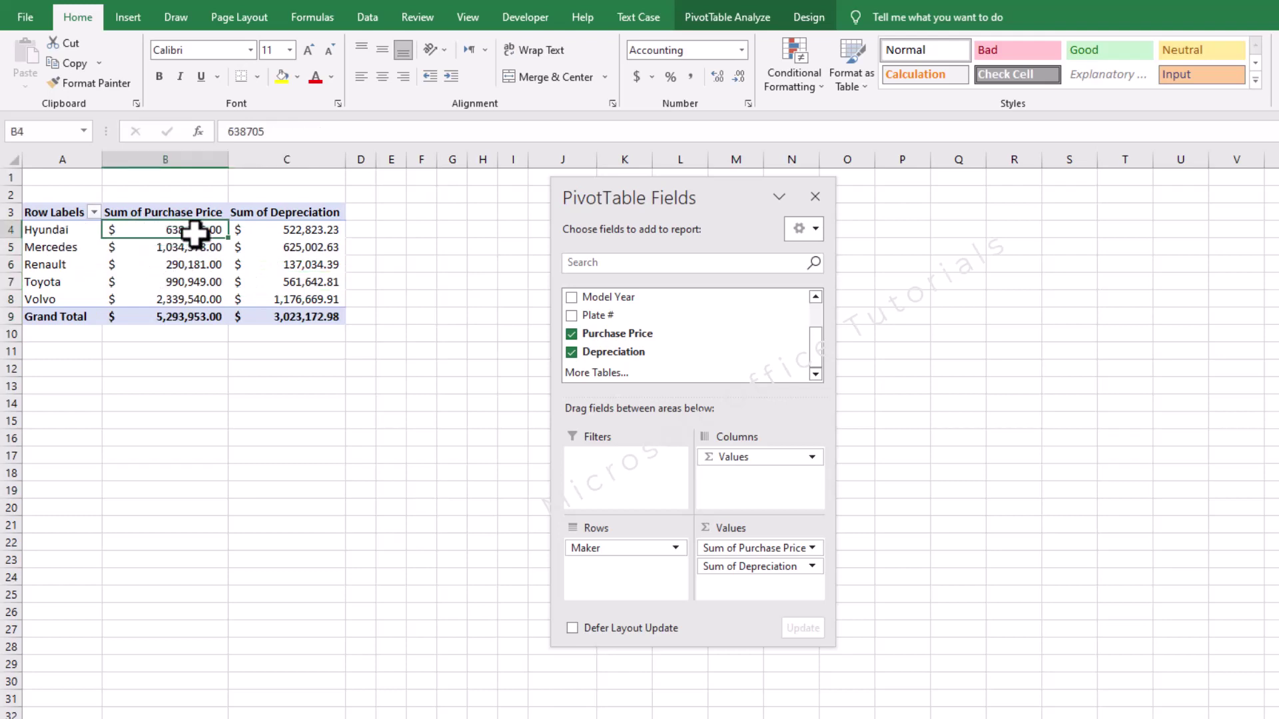
{"action": "left_click", "coordinate": [318, 234]}
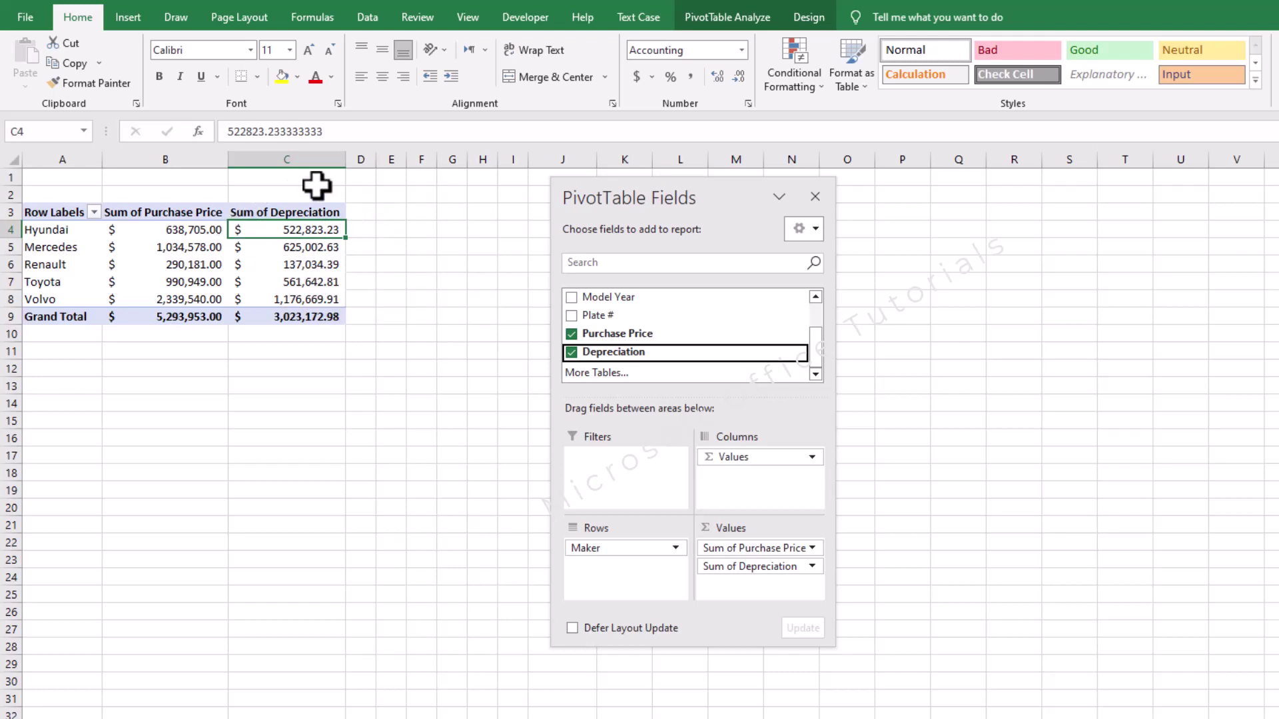
{"action": "left_click", "coordinate": [730, 30]}
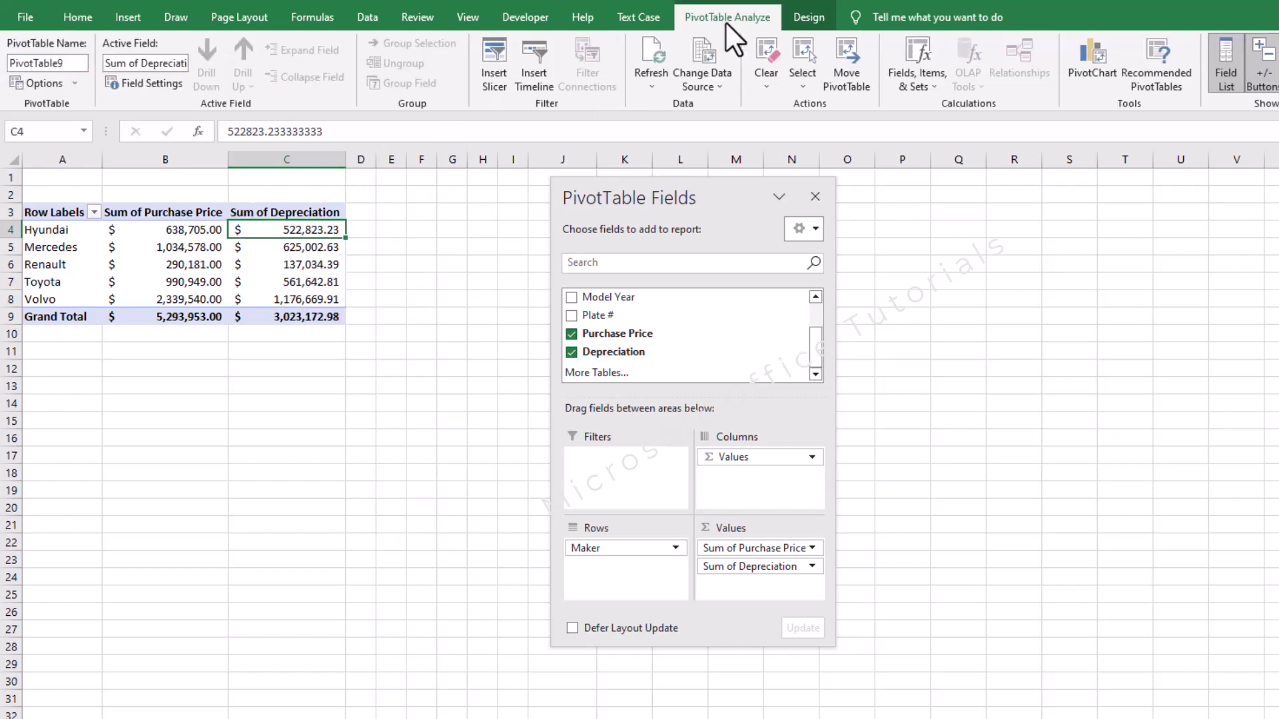
{"action": "left_click", "coordinate": [934, 83]}
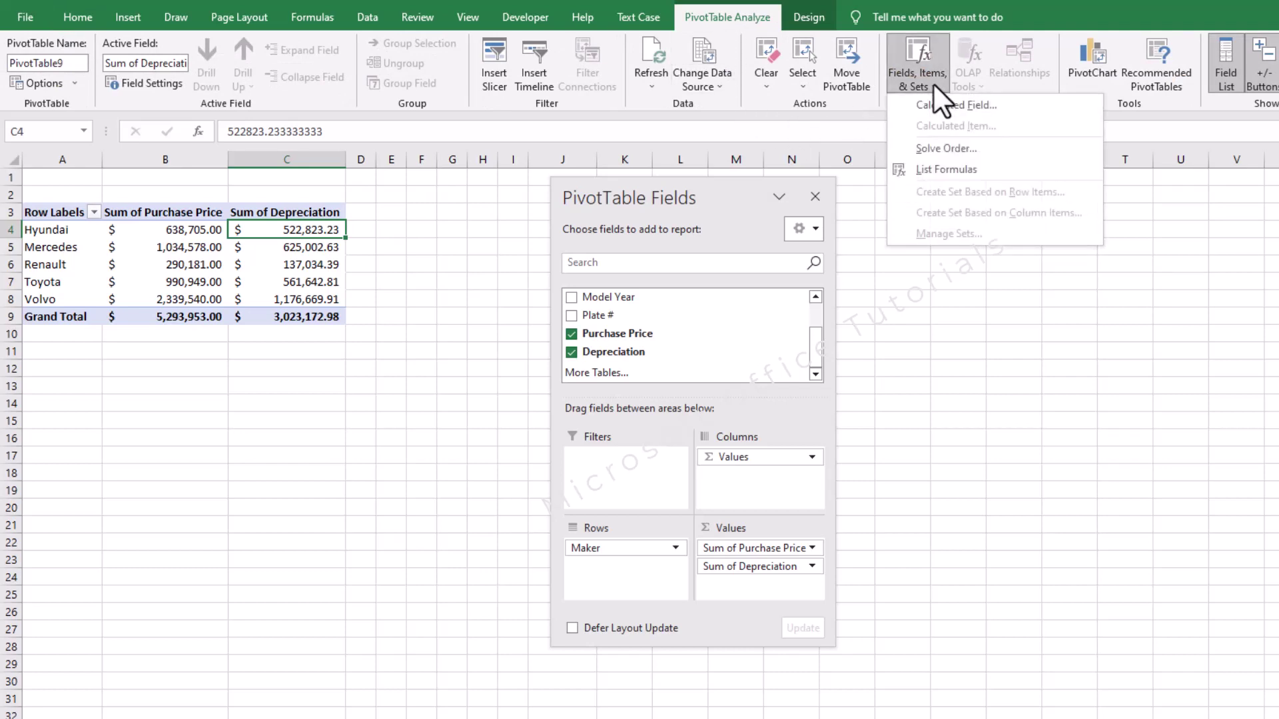
{"action": "left_click", "coordinate": [988, 107]}
{"action": "left_click_drag", "start_coordinate": [445, 181], "coordinate": [331, 370]}
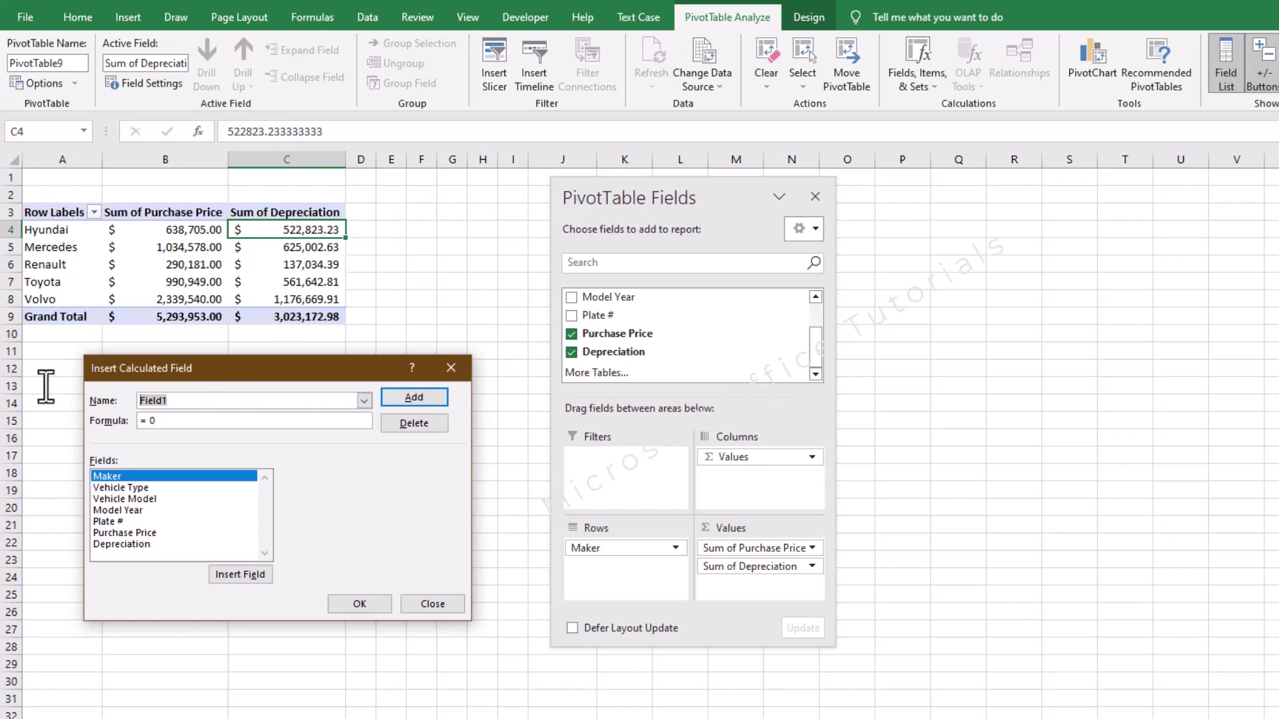
{"action": "key", "text": "Tab"}
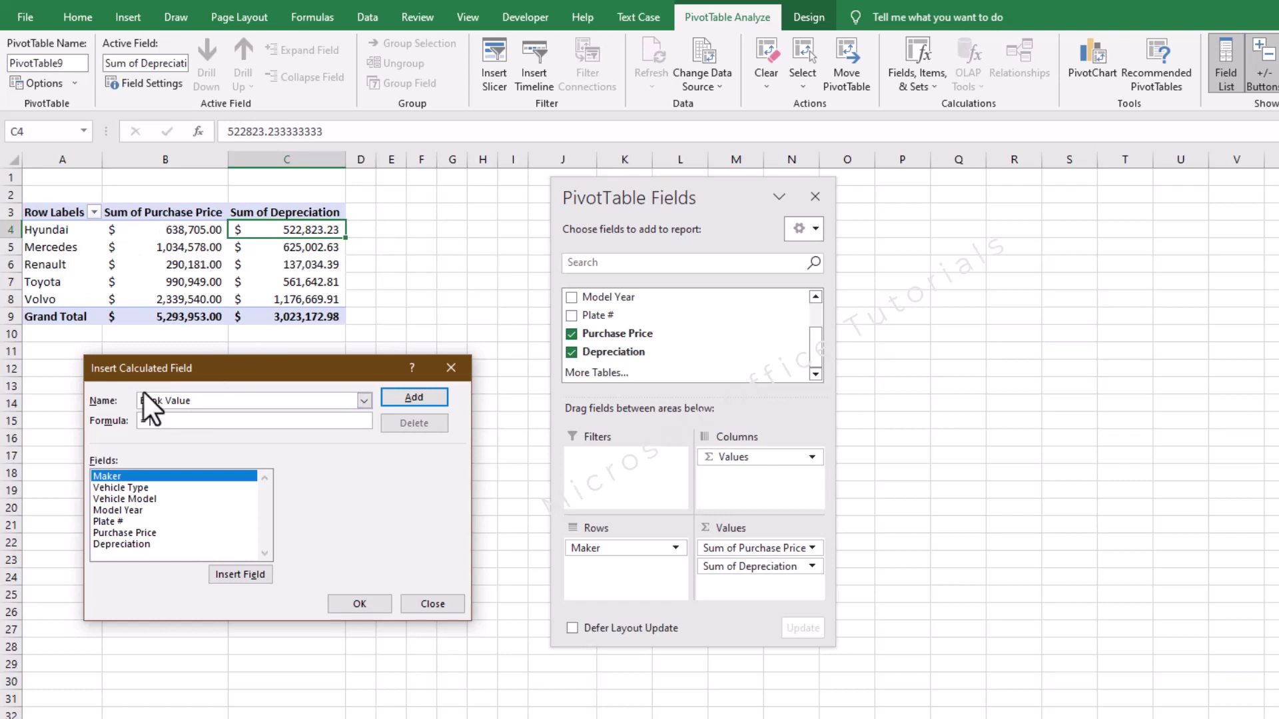
- Set the Book Value formula to Purchase Price minus Depreciation and add the calculated field to the PivotTable
{"action": "left_click", "coordinate": [161, 541]}
{"action": "left_click", "coordinate": [171, 531]}
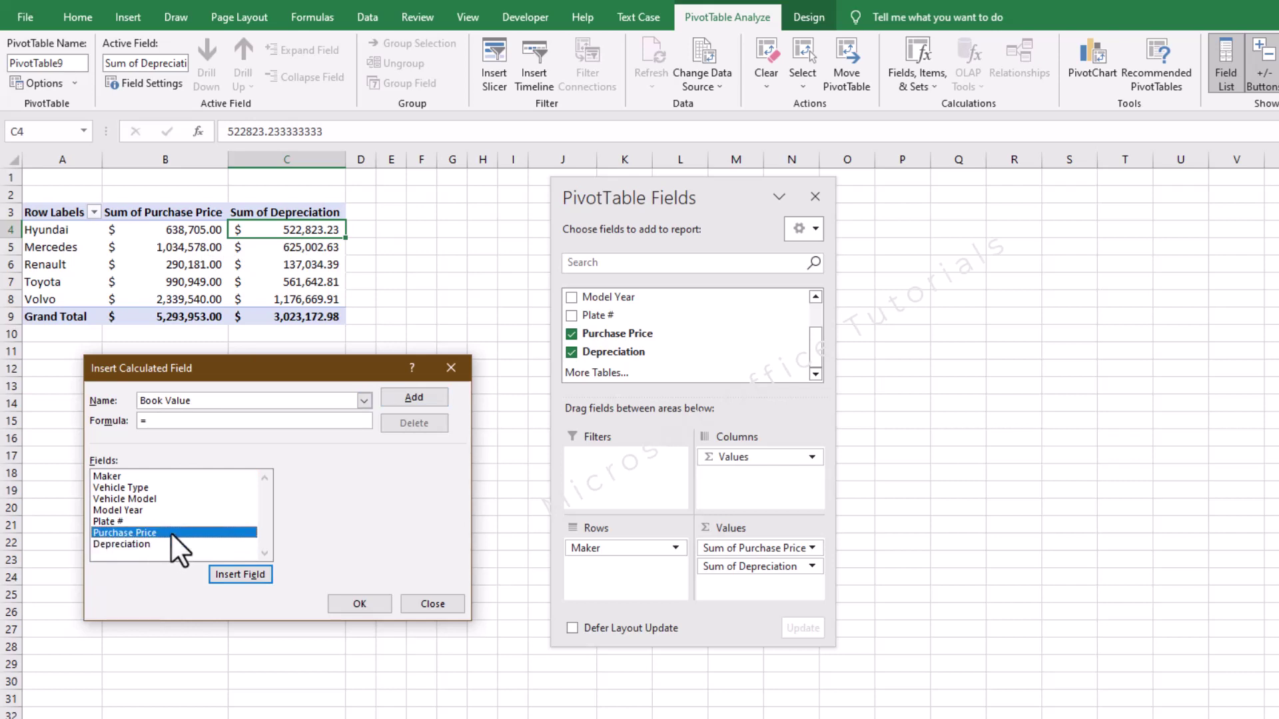
{"action": "left_click", "coordinate": [247, 581]}
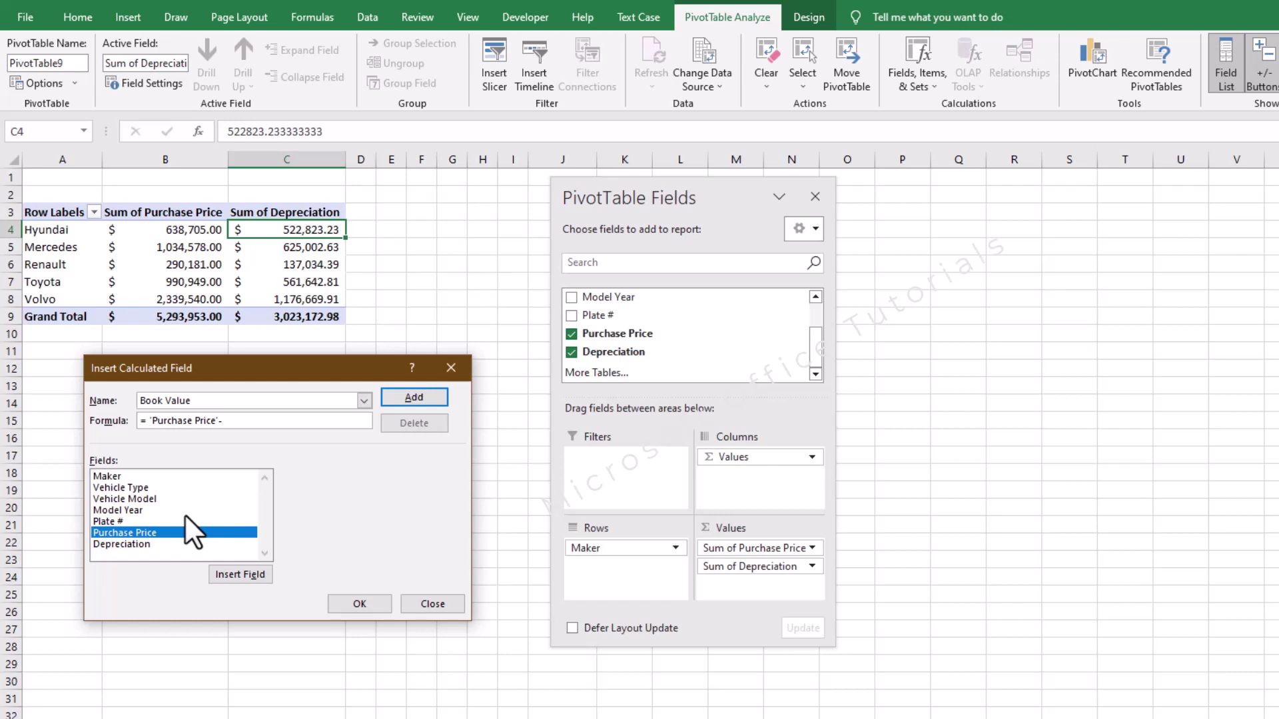
{"action": "left_click", "coordinate": [173, 543]}
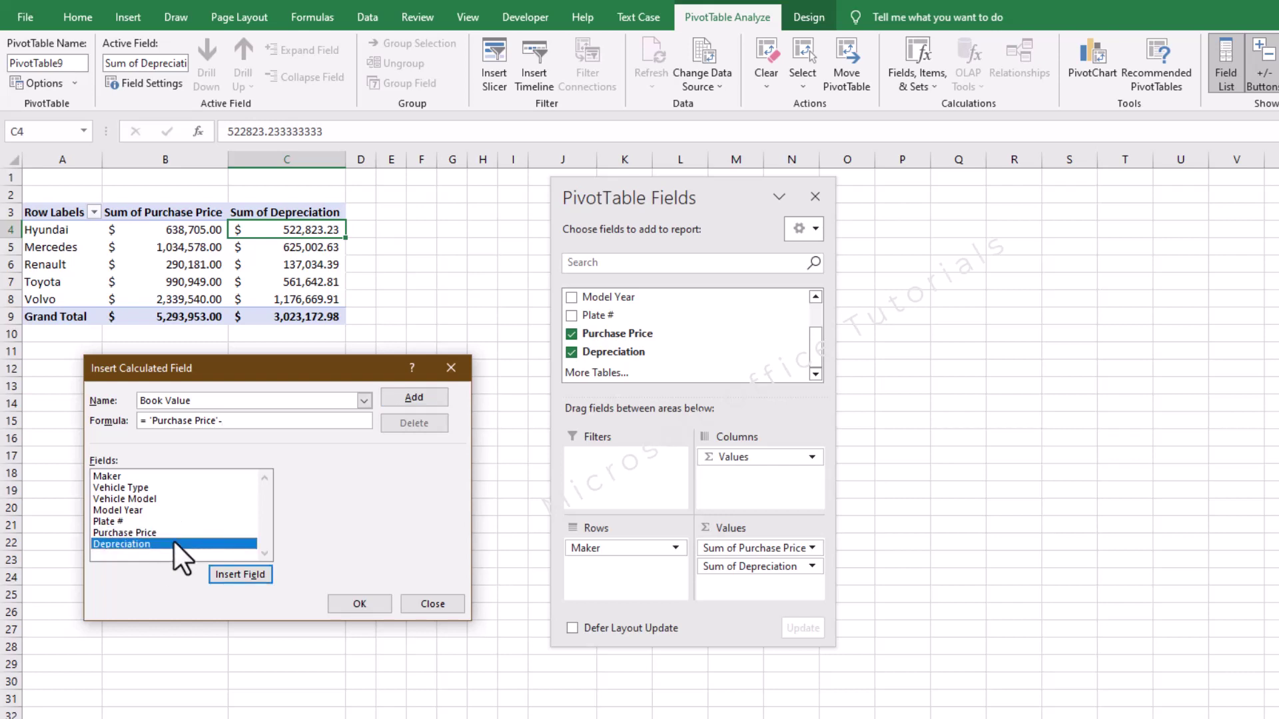
{"action": "left_click", "coordinate": [253, 575]}
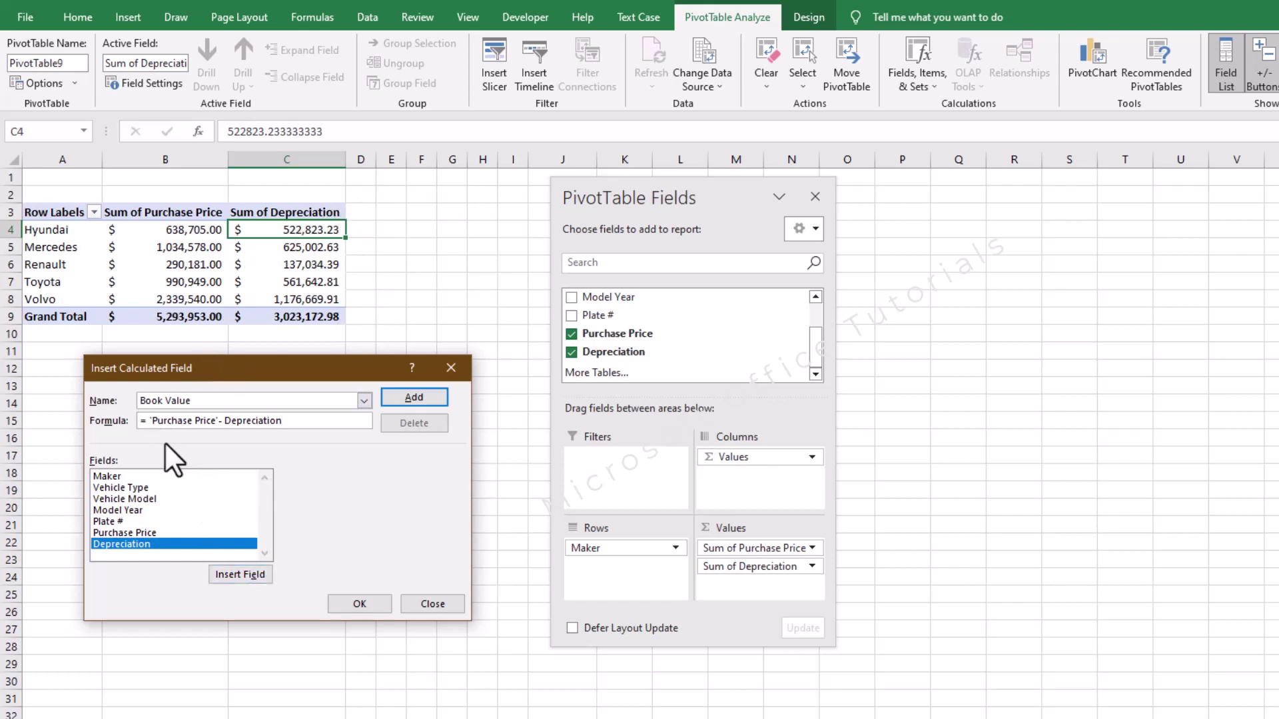
{"action": "left_click", "coordinate": [363, 610]}
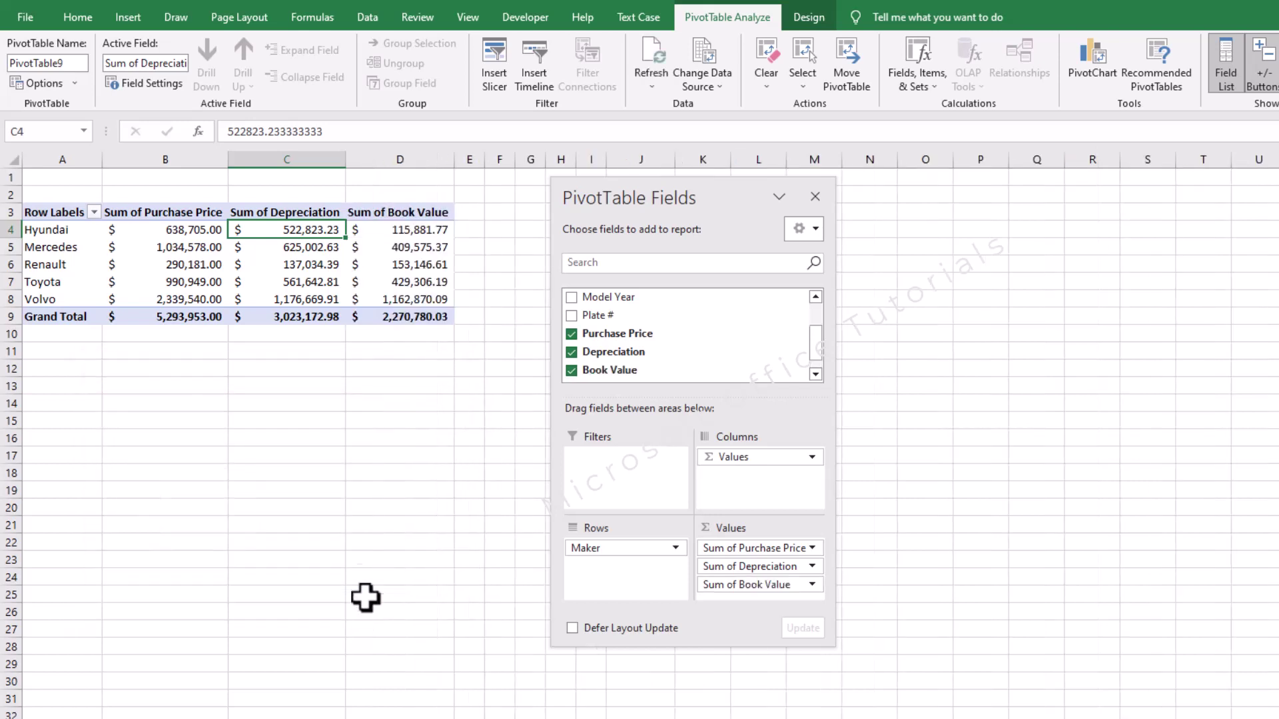
{"action": "left_click", "coordinate": [419, 226]}
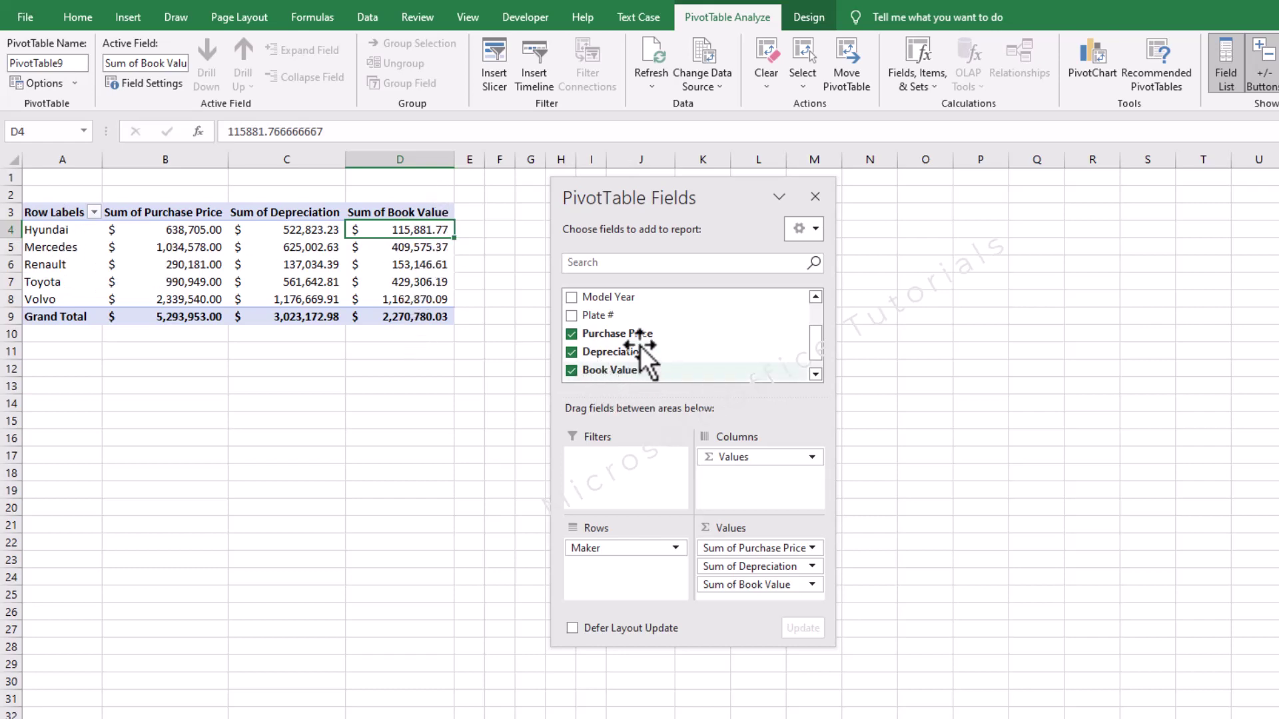
- Add Vehicle Type below Maker in the PivotTable's Rows and check the Hyundai Pickup figures
{"action": "left_click", "coordinate": [815, 375]}
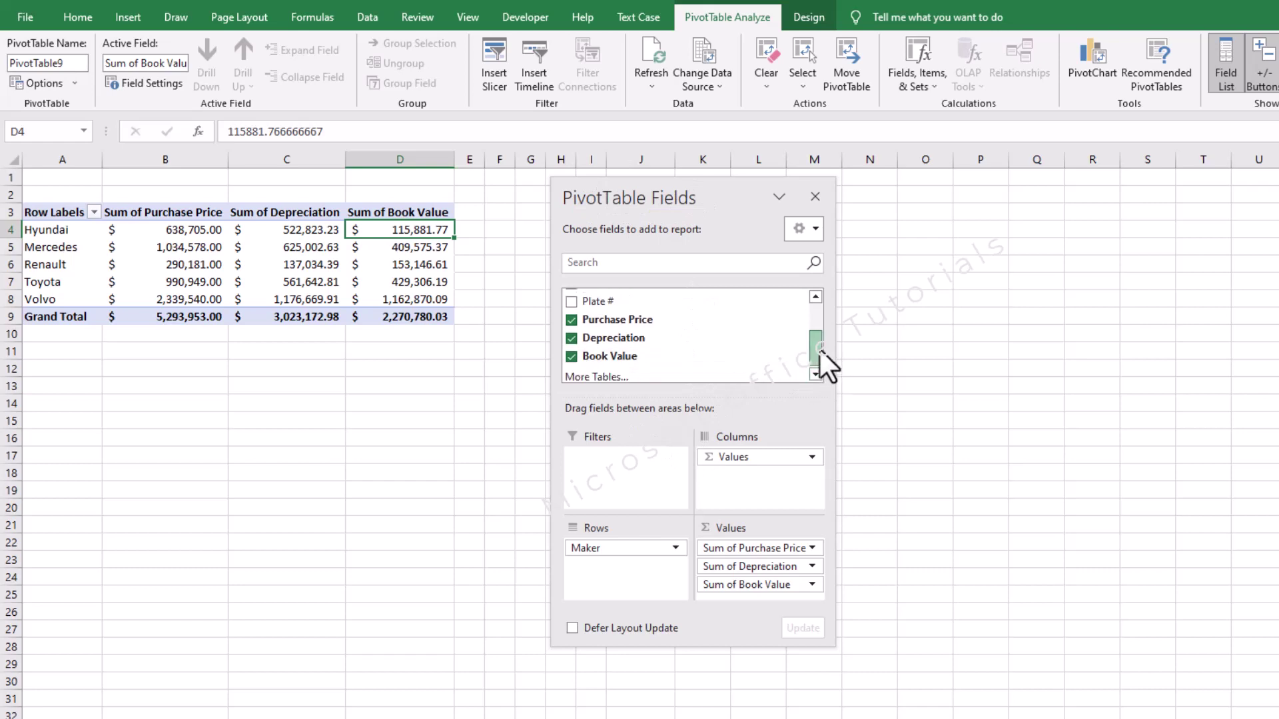
{"action": "left_click_drag", "start_coordinate": [818, 349], "coordinate": [815, 314]}
{"action": "left_click_drag", "start_coordinate": [665, 301], "coordinate": [598, 586]}
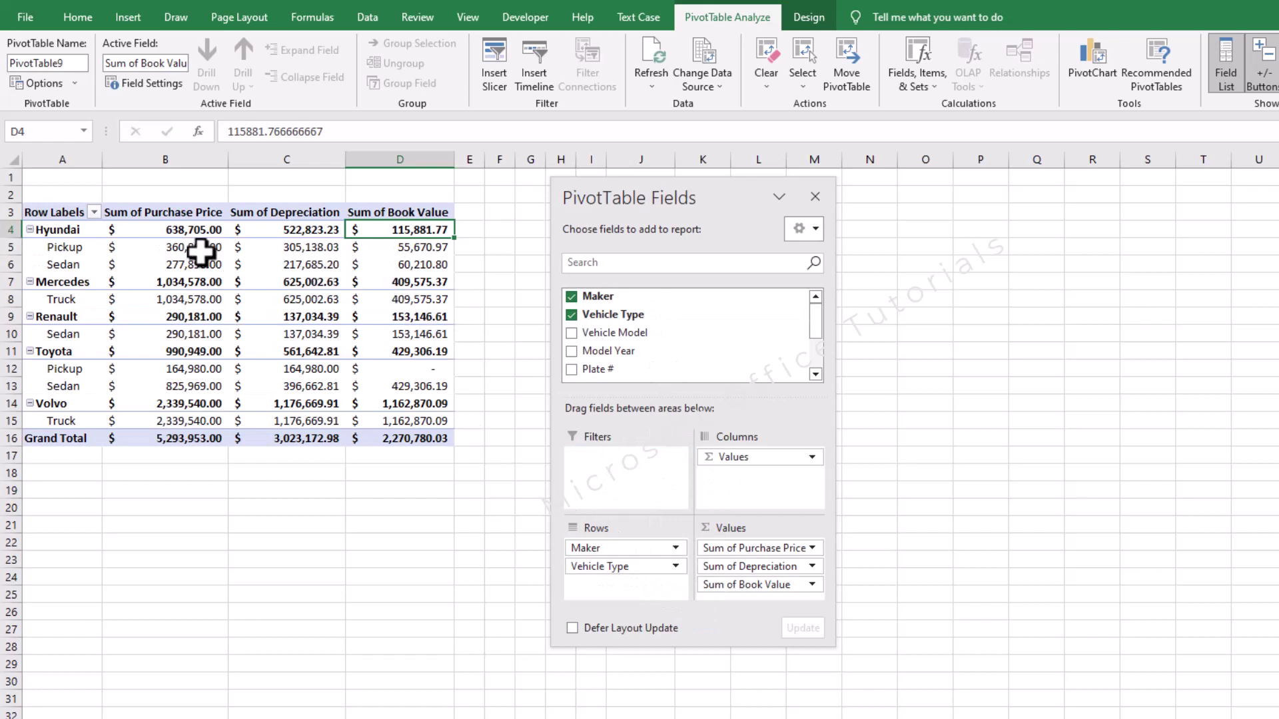
{"action": "left_click", "coordinate": [52, 249]}
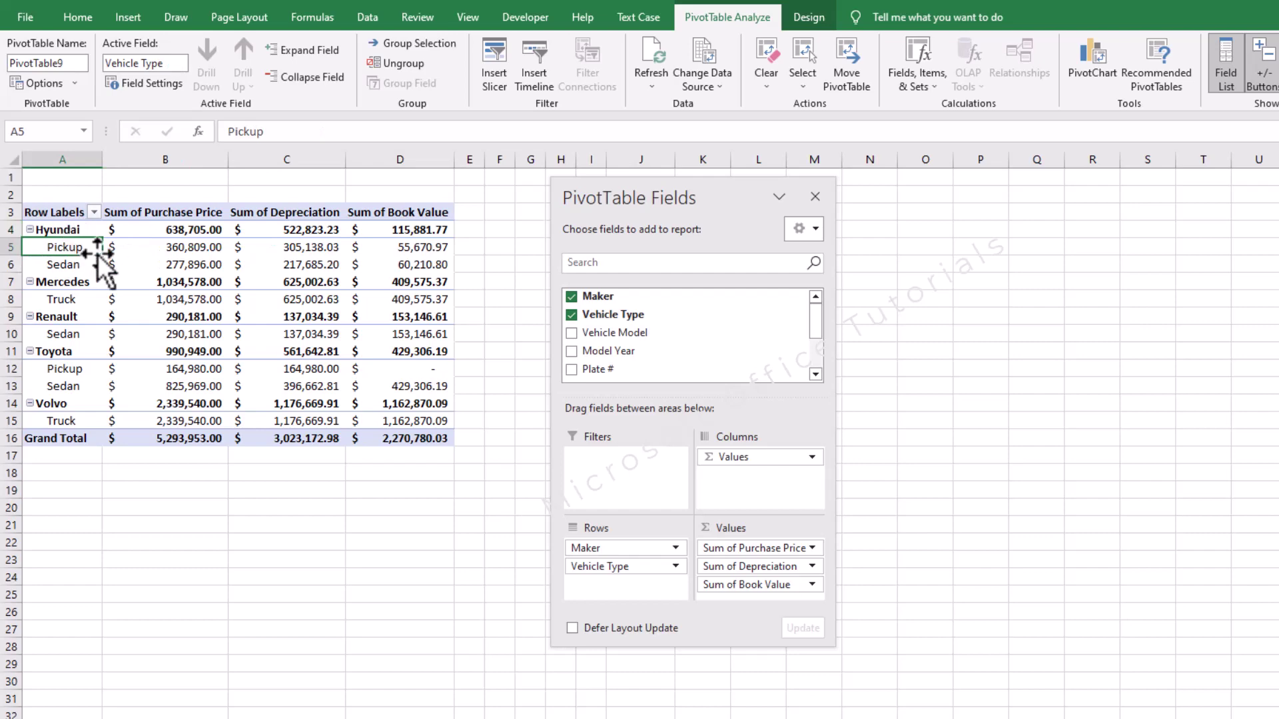
{"action": "left_click", "coordinate": [208, 248]}
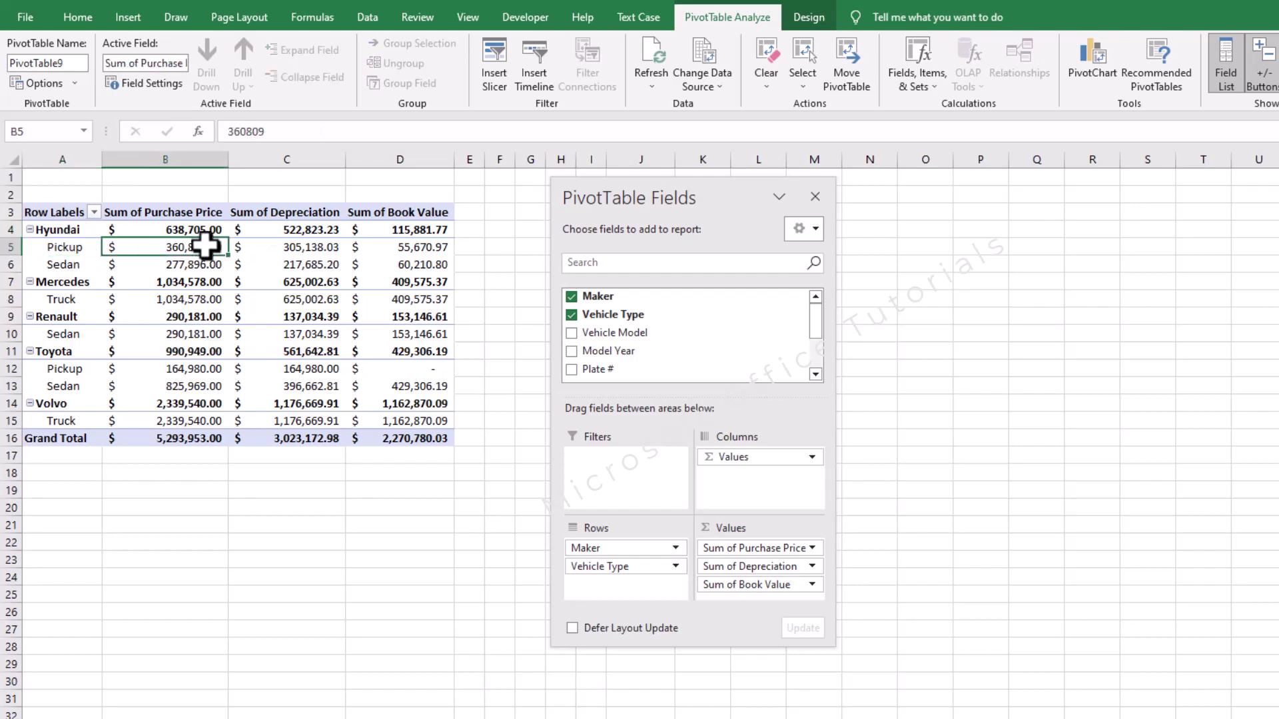
{"action": "left_click", "coordinate": [322, 251]}
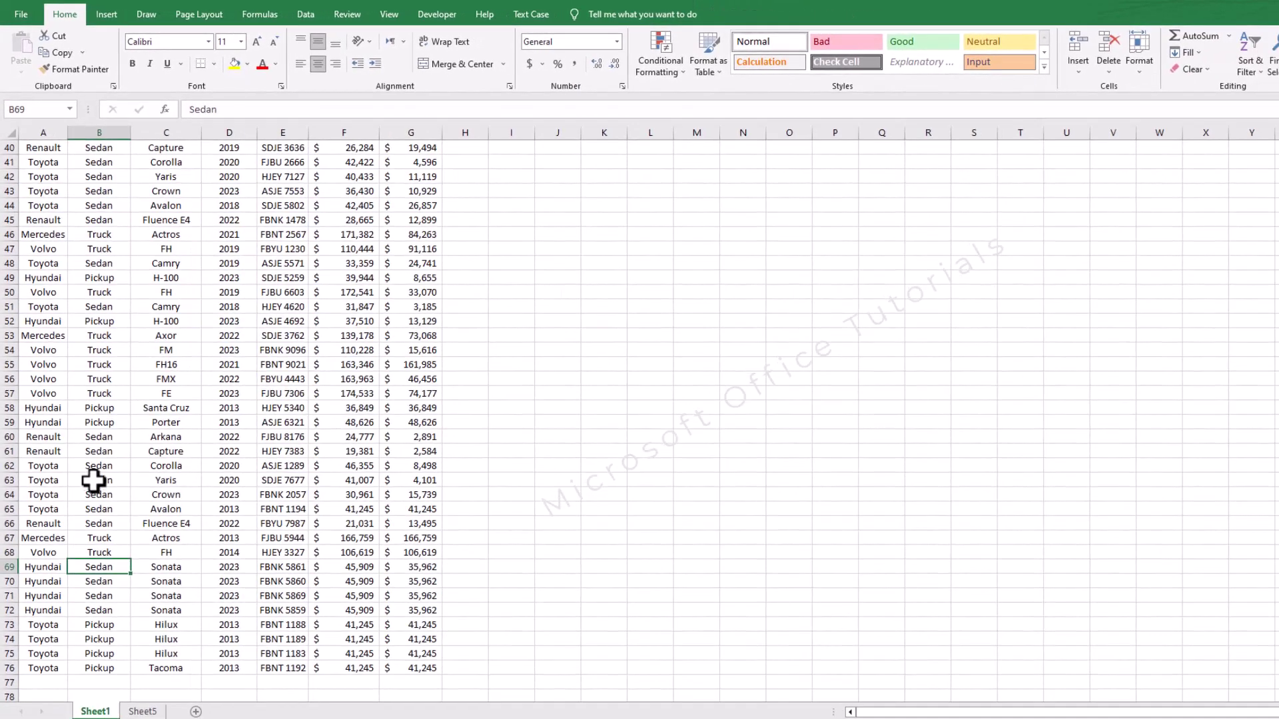
- Start a new record in row 77 below the Sheet1 data with maker Volvo and vehicle type Pickup
{"action": "left_click", "coordinate": [42, 412]}
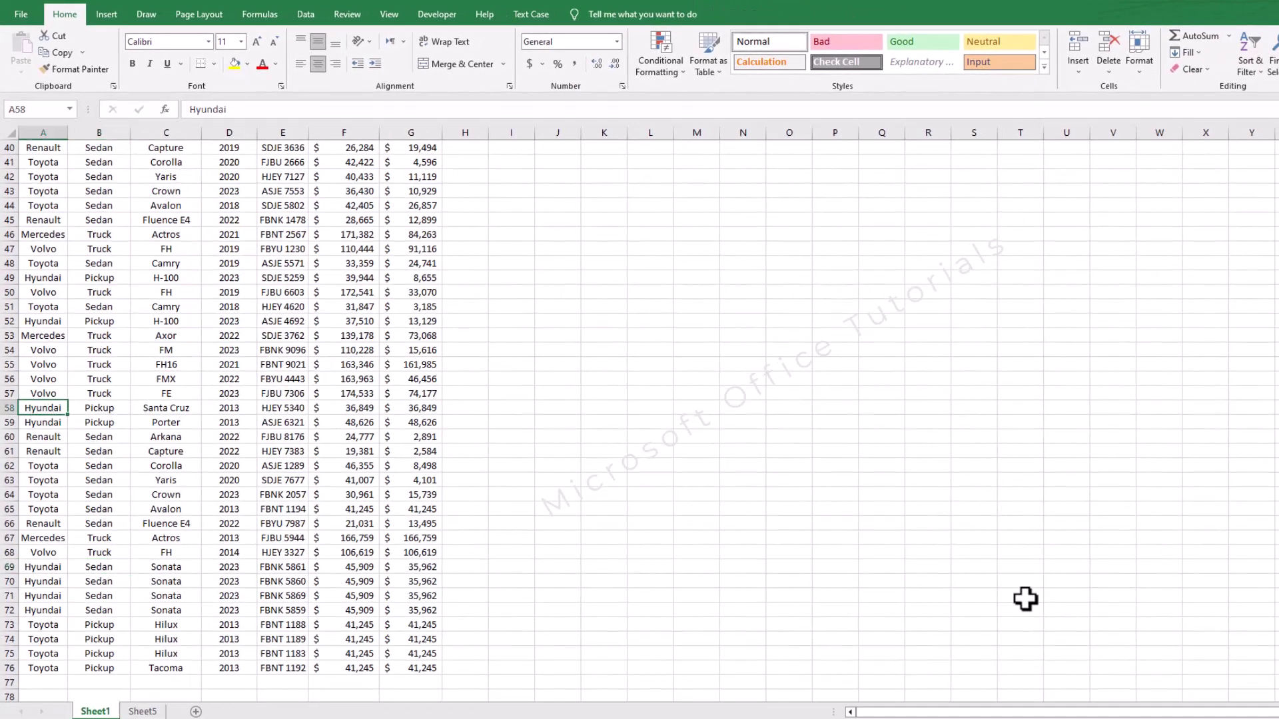
{"action": "key", "text": "ctrl+Down"}
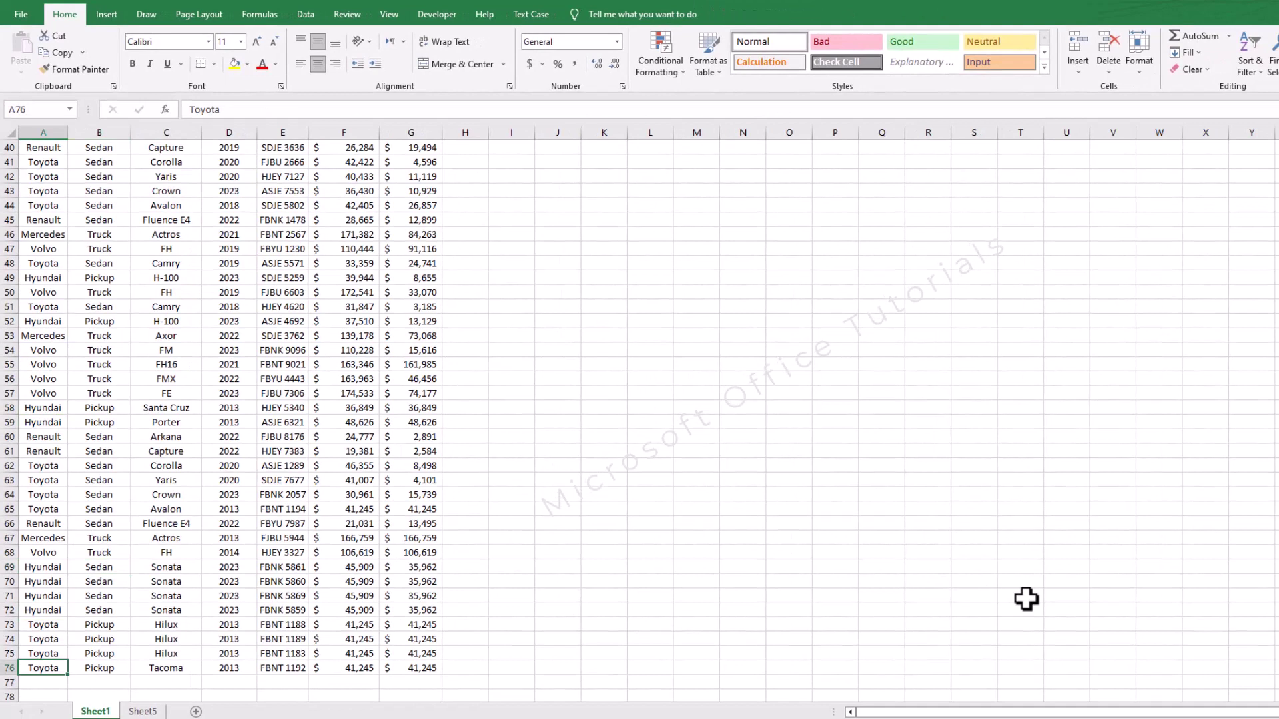
{"action": "left_click", "coordinate": [420, 682]}
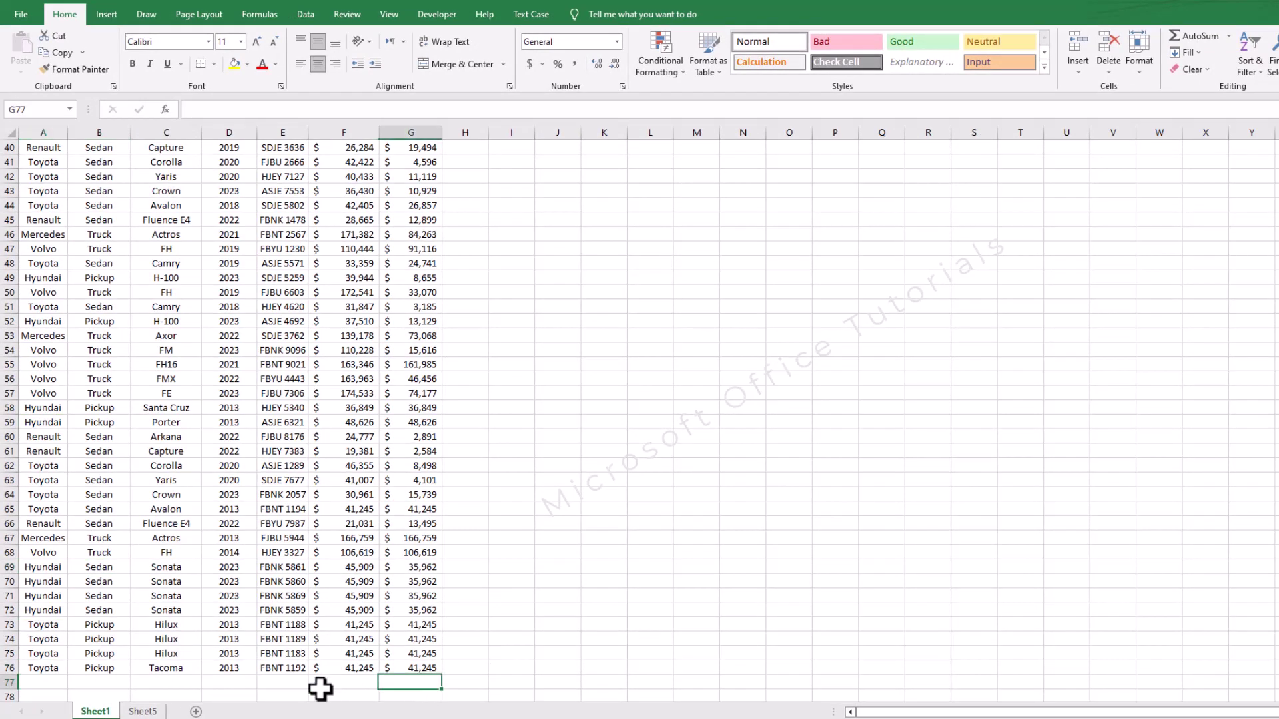
{"action": "left_click_drag", "start_coordinate": [371, 687], "coordinate": [9, 693]}
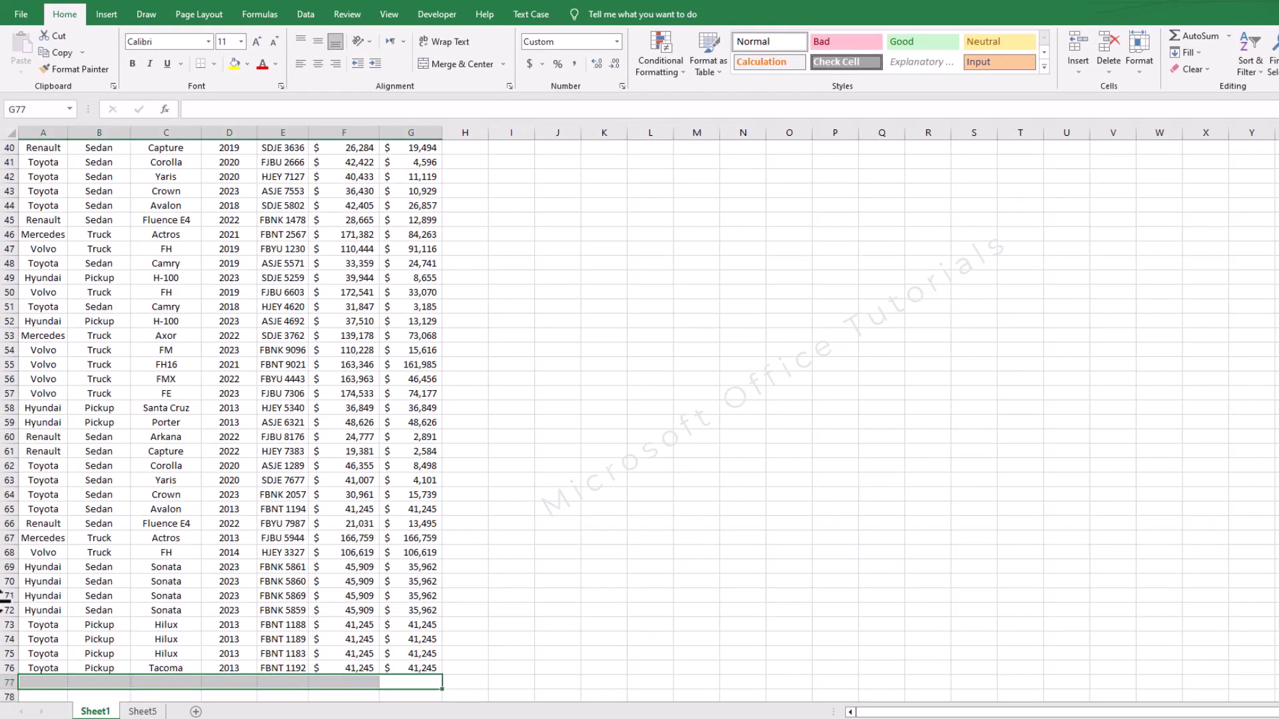
{"action": "left_click", "coordinate": [64, 625]}
{"action": "left_click_drag", "start_coordinate": [410, 682], "coordinate": [4, 619]}
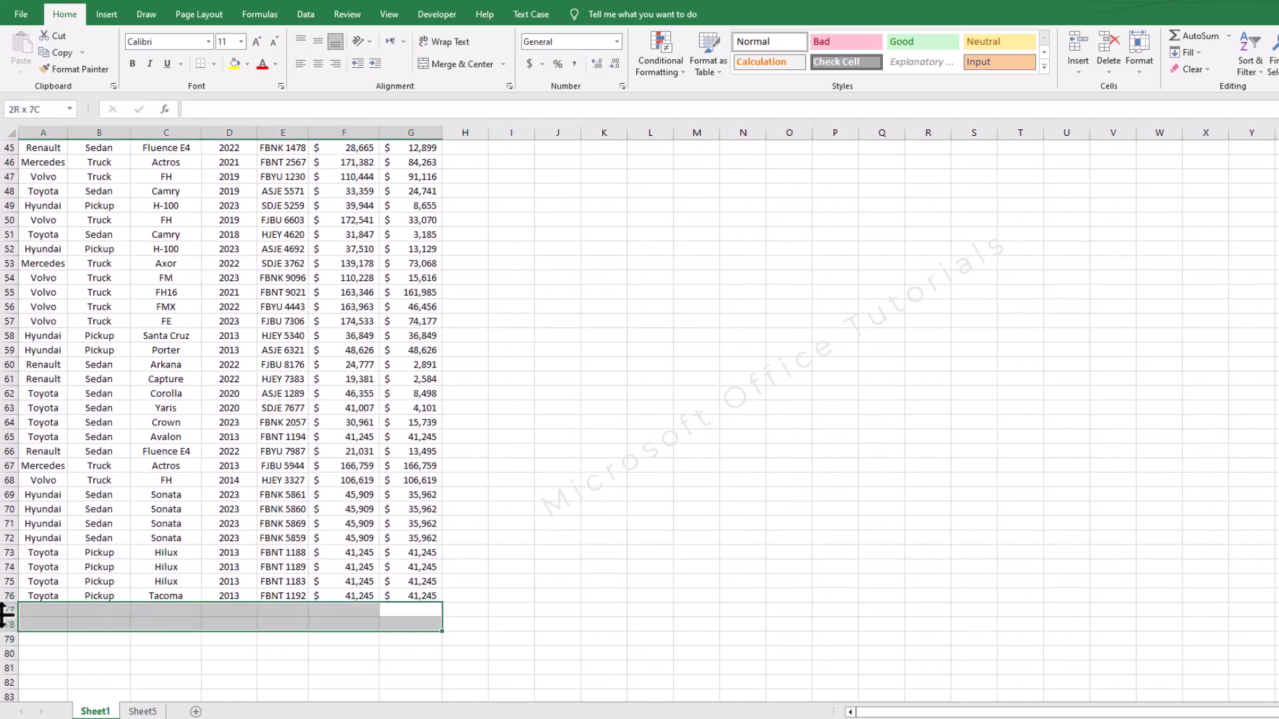
{"action": "left_click", "coordinate": [33, 609]}
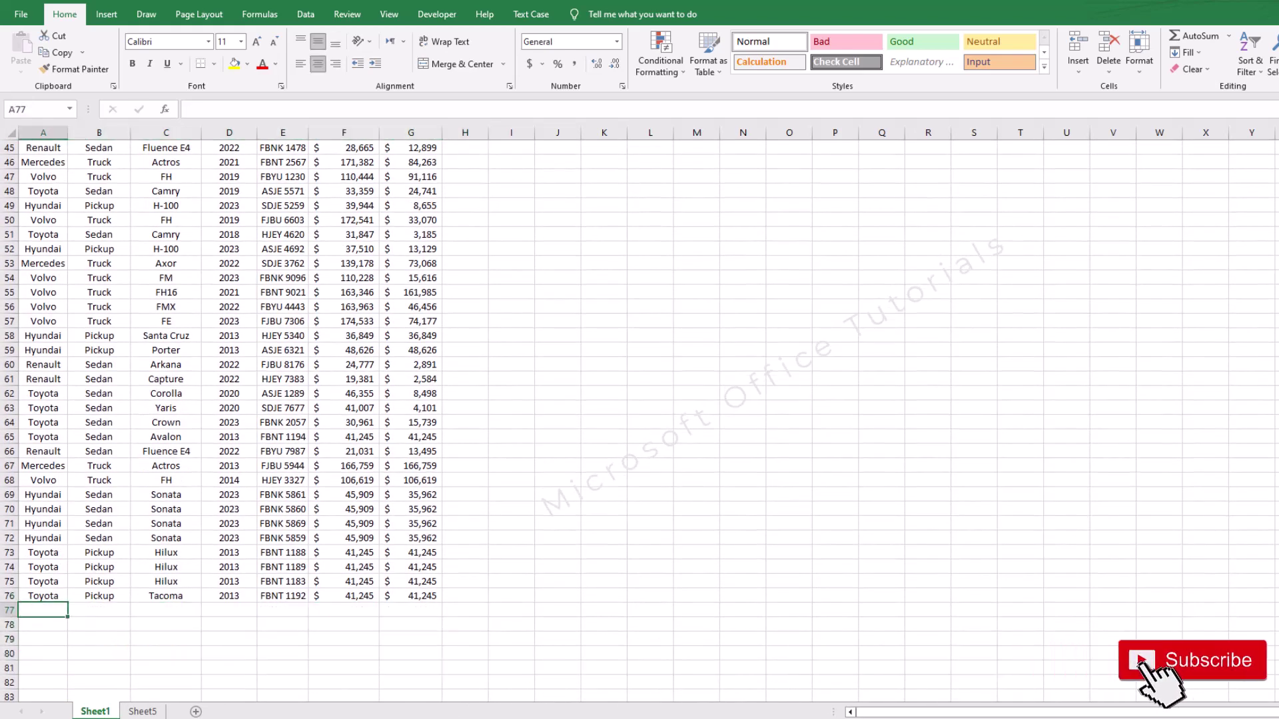
{"action": "type", "text": "volvo"}
{"action": "key", "text": "Tab"}
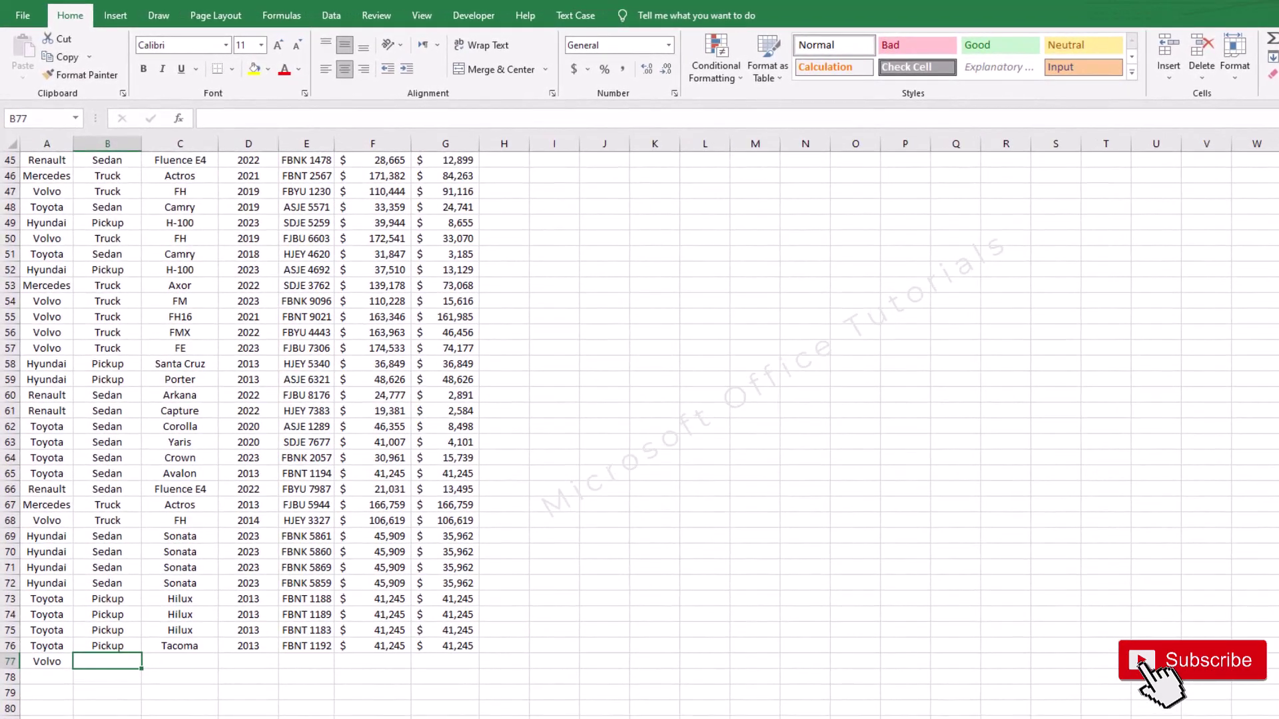
{"action": "type", "text": "pickup"}
{"action": "key", "text": "Tab"}
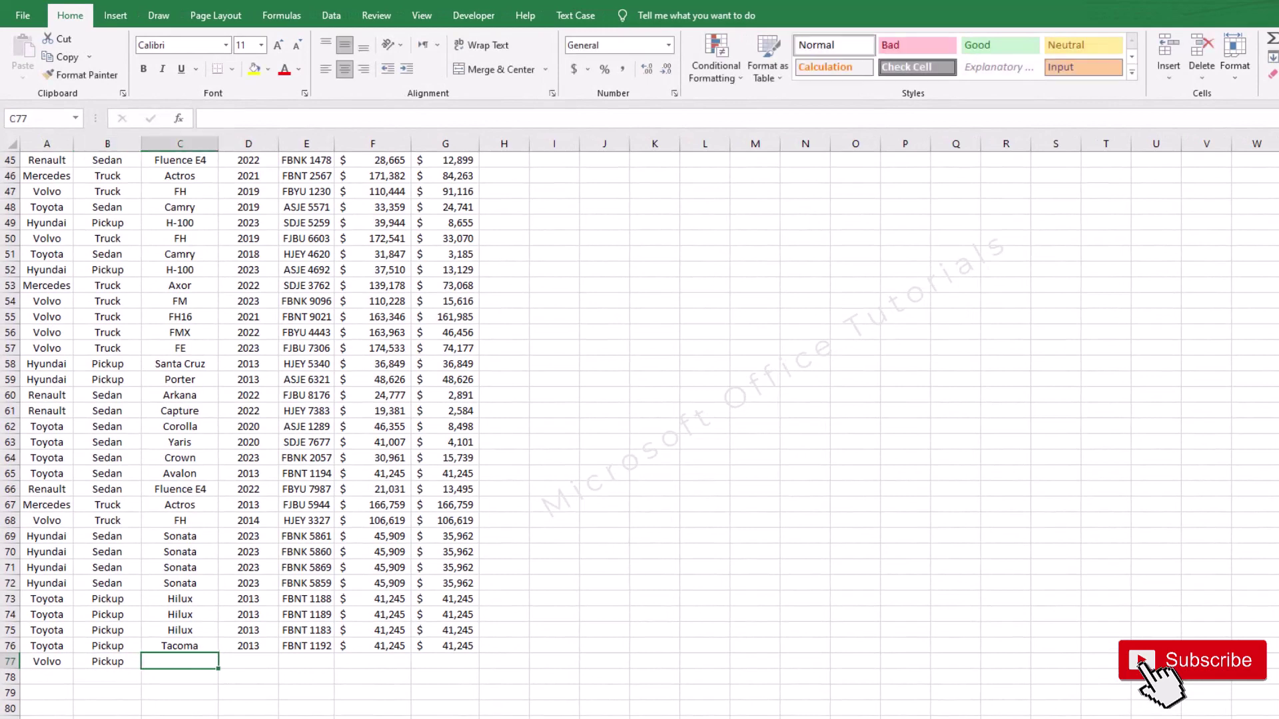
{"action": "type", "text": "ABSC"}
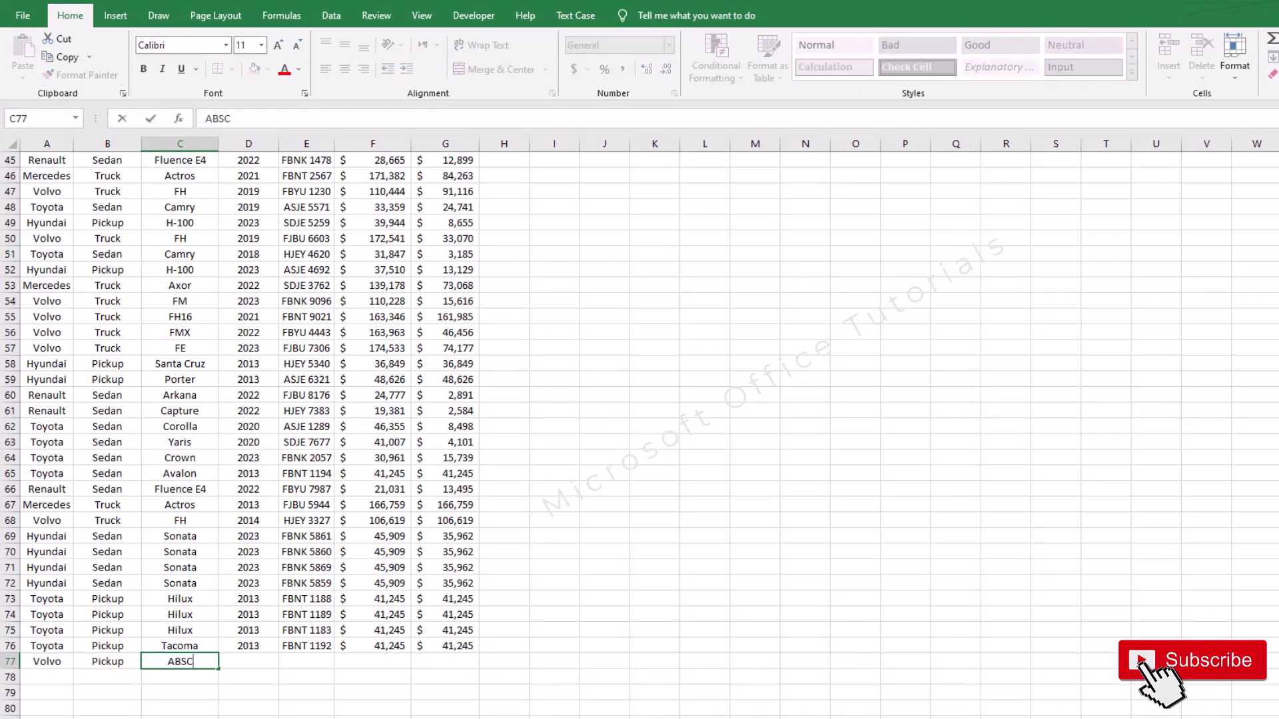
{"action": "key", "text": "Tab"}
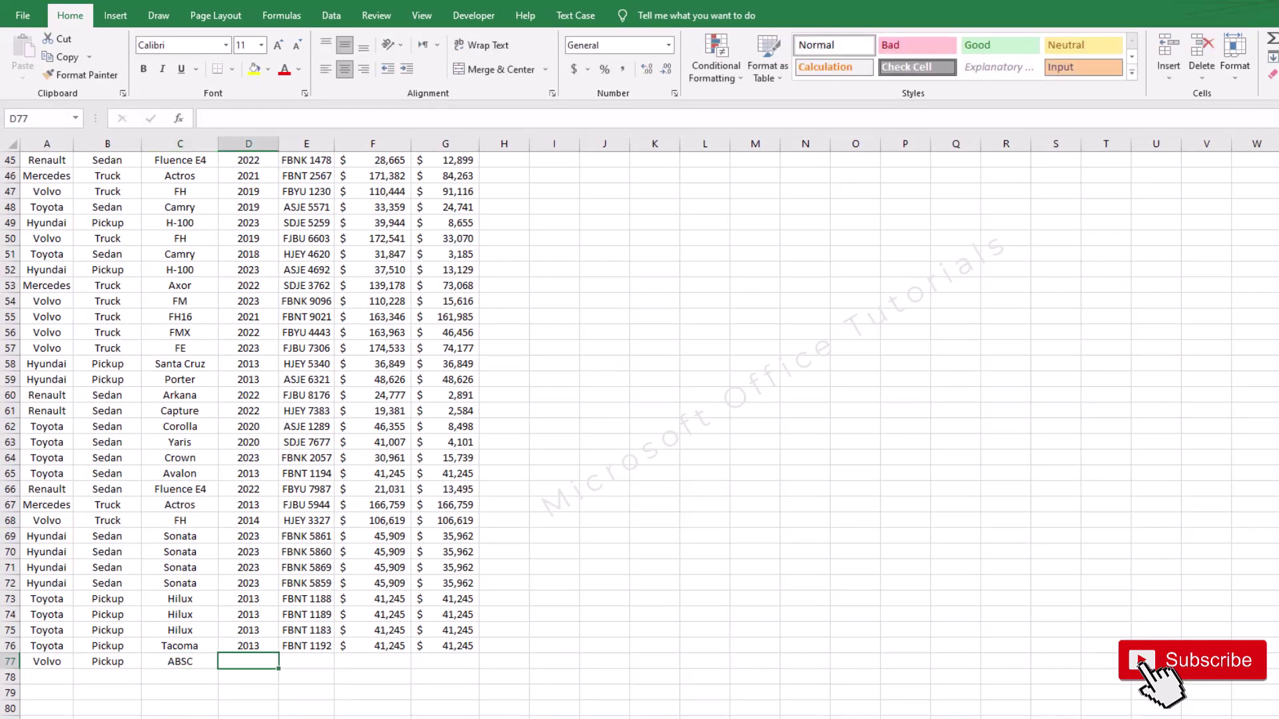
{"action": "type", "text": "2023"}
{"action": "key", "text": "Tab"}
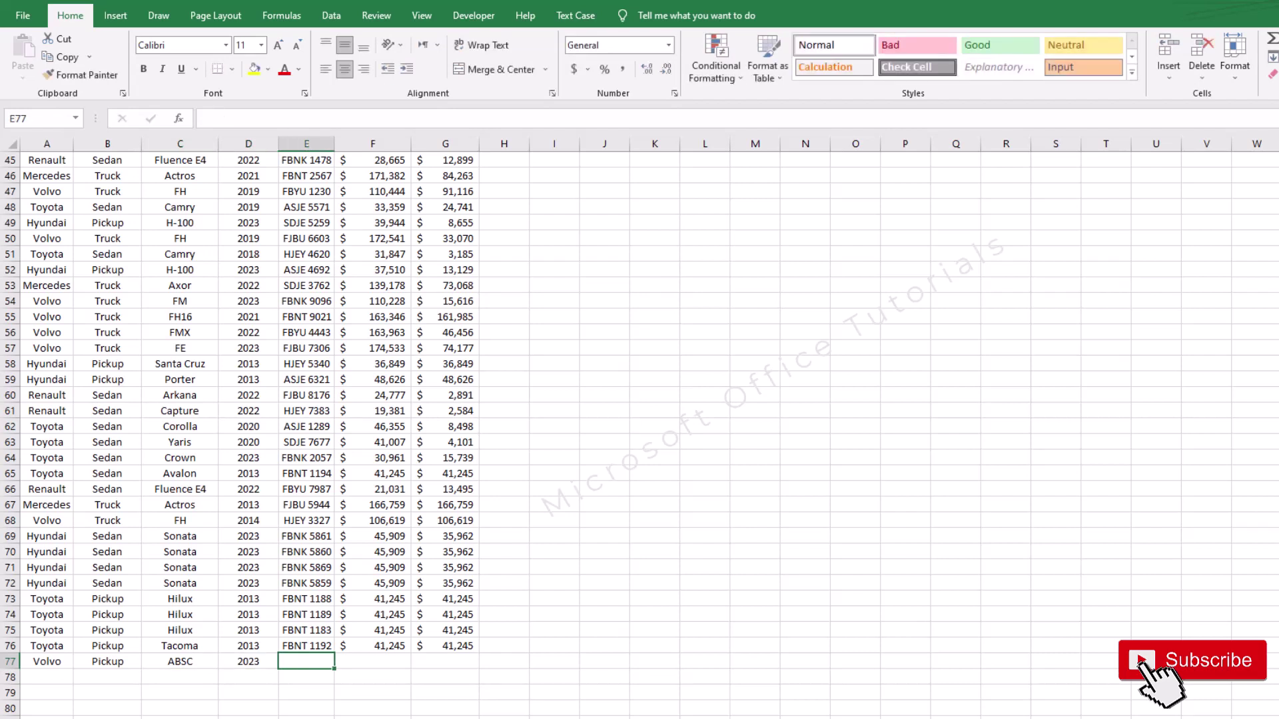
{"action": "type", "text": "HGND 1562"}
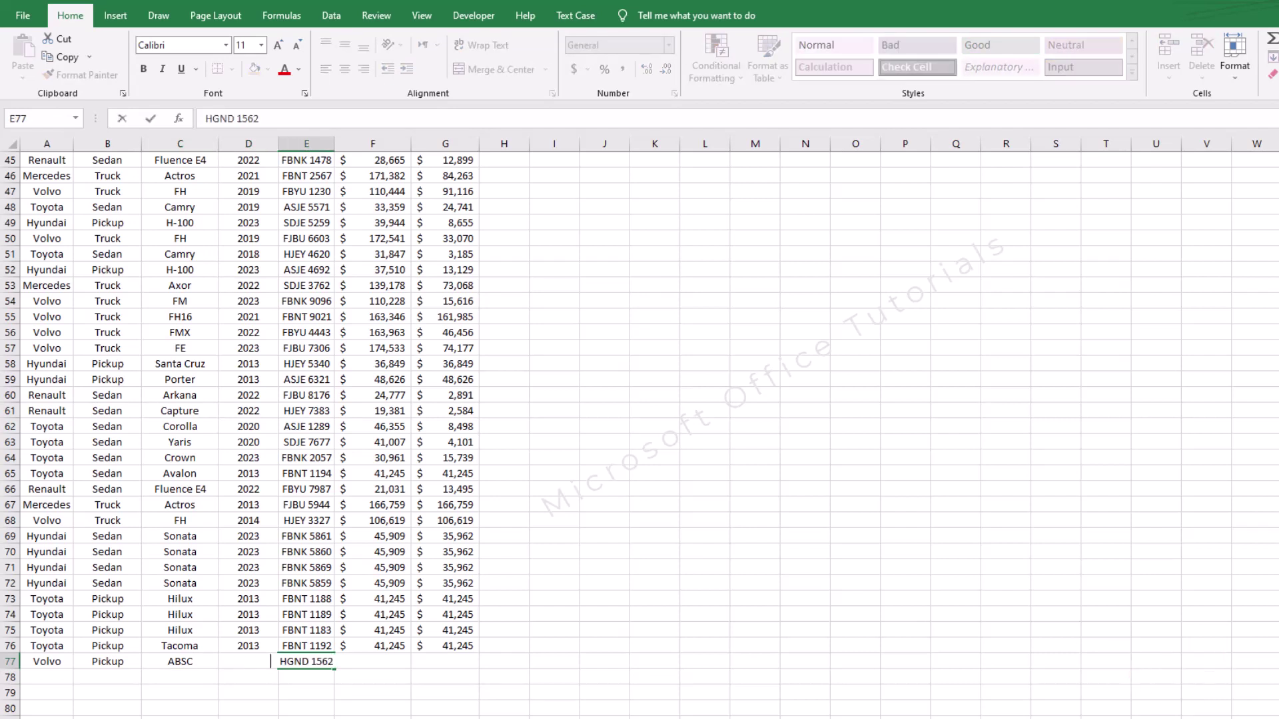
{"action": "key", "text": "Tab"}
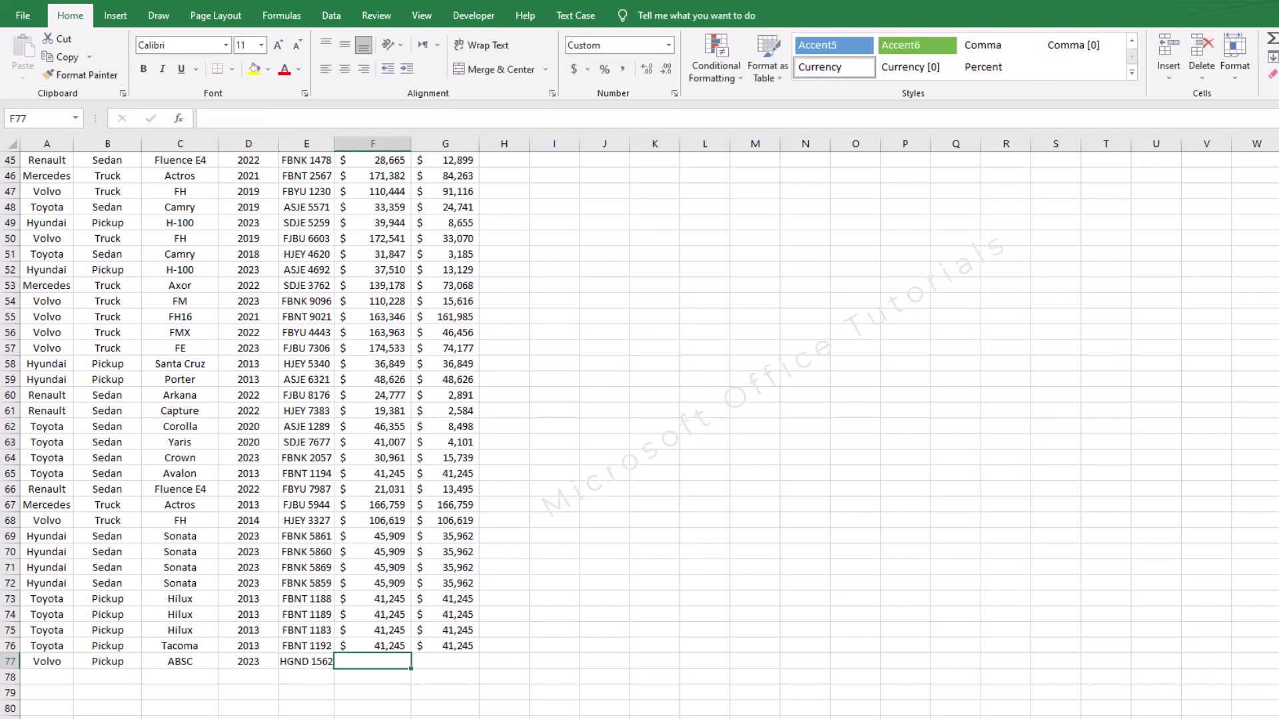
- Enter a purchase price of 145000 and a depreciation of 0 for the new Volvo record
{"action": "type", "text": "145000"}
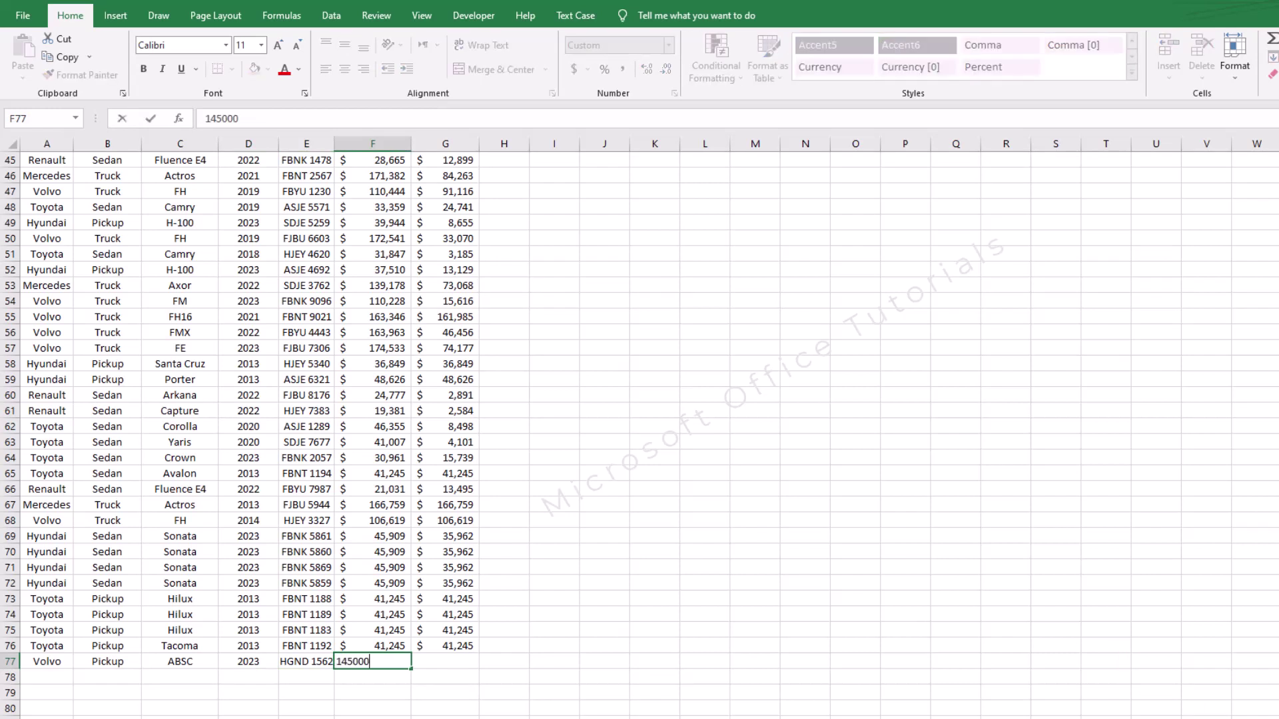
{"action": "key", "text": "Tab"}
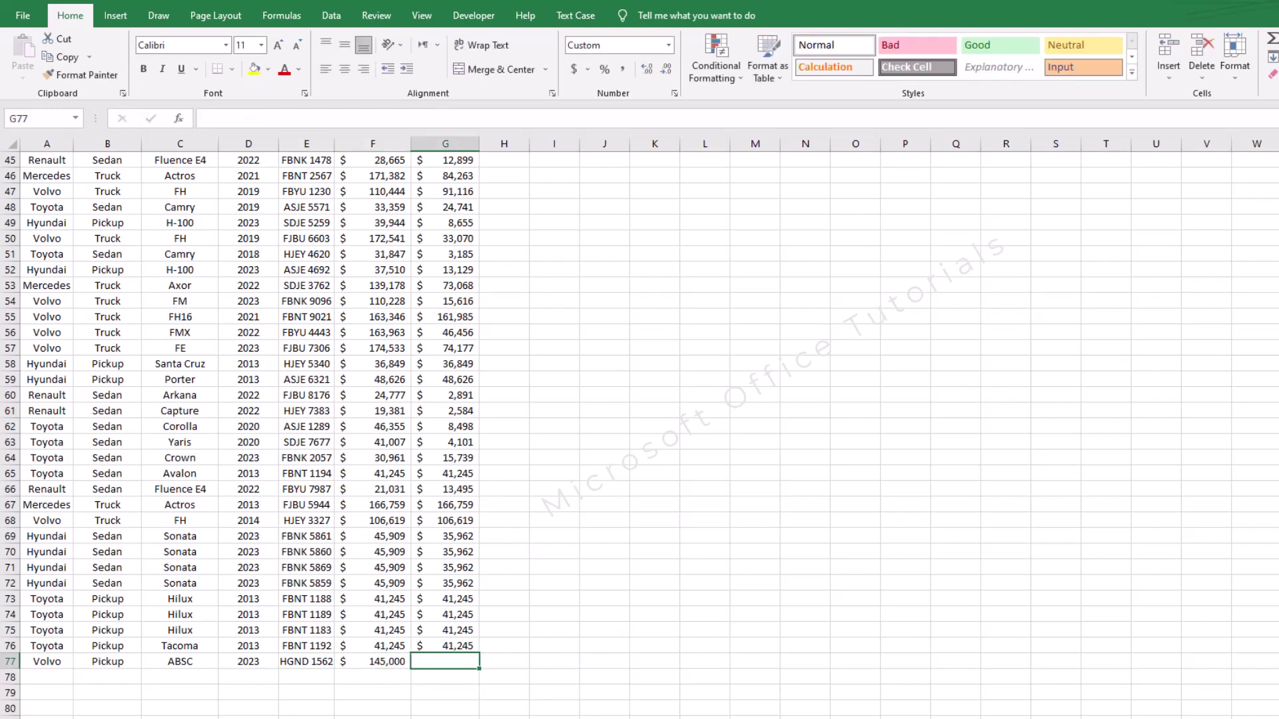
{"action": "type", "text": "0"}
{"action": "key", "text": "Tab"}
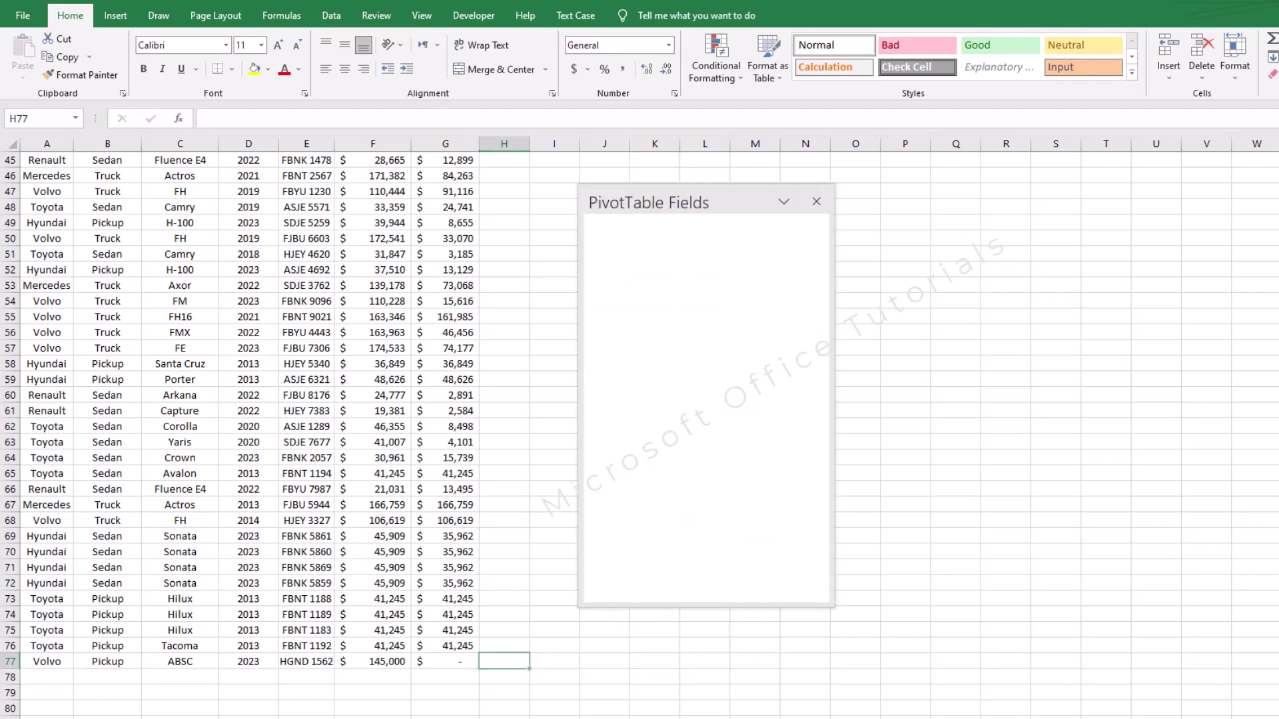
- Compare the Volvo rows in the PivotTable with the new record in row 77 of Sheet1
{"action": "key", "text": "ctrl+Page_Up"}
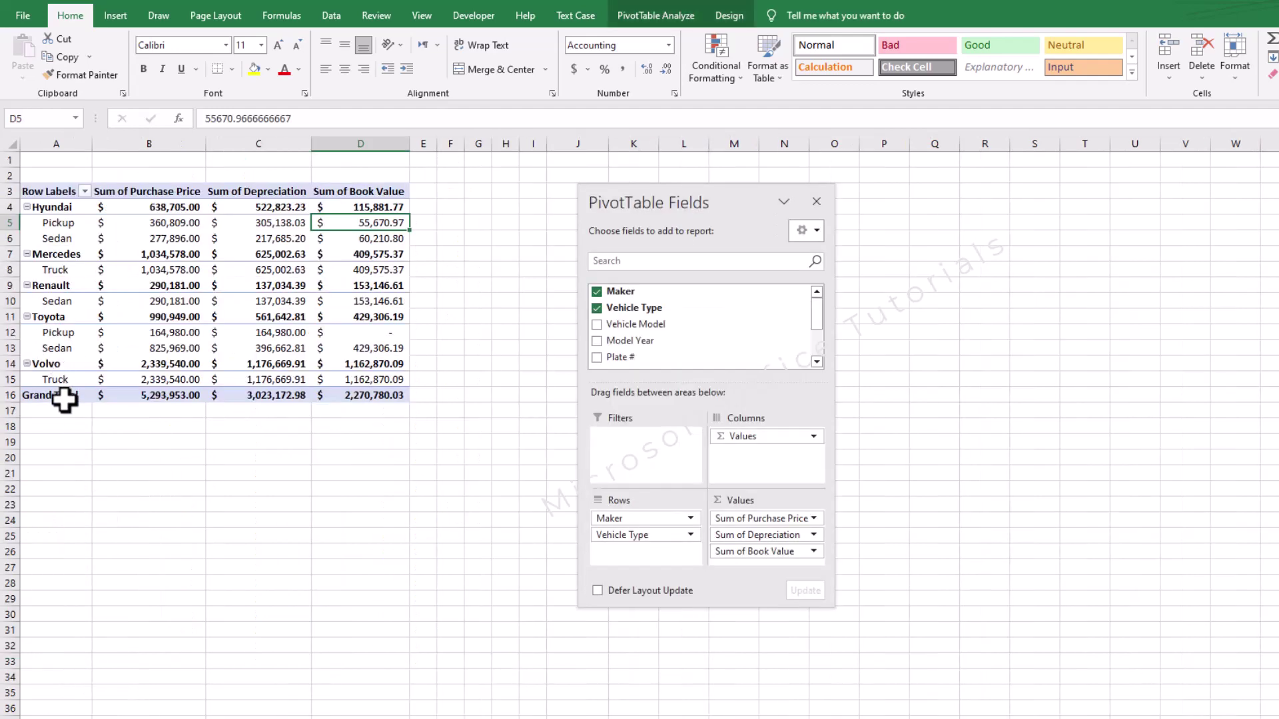
{"action": "left_click", "coordinate": [158, 376]}
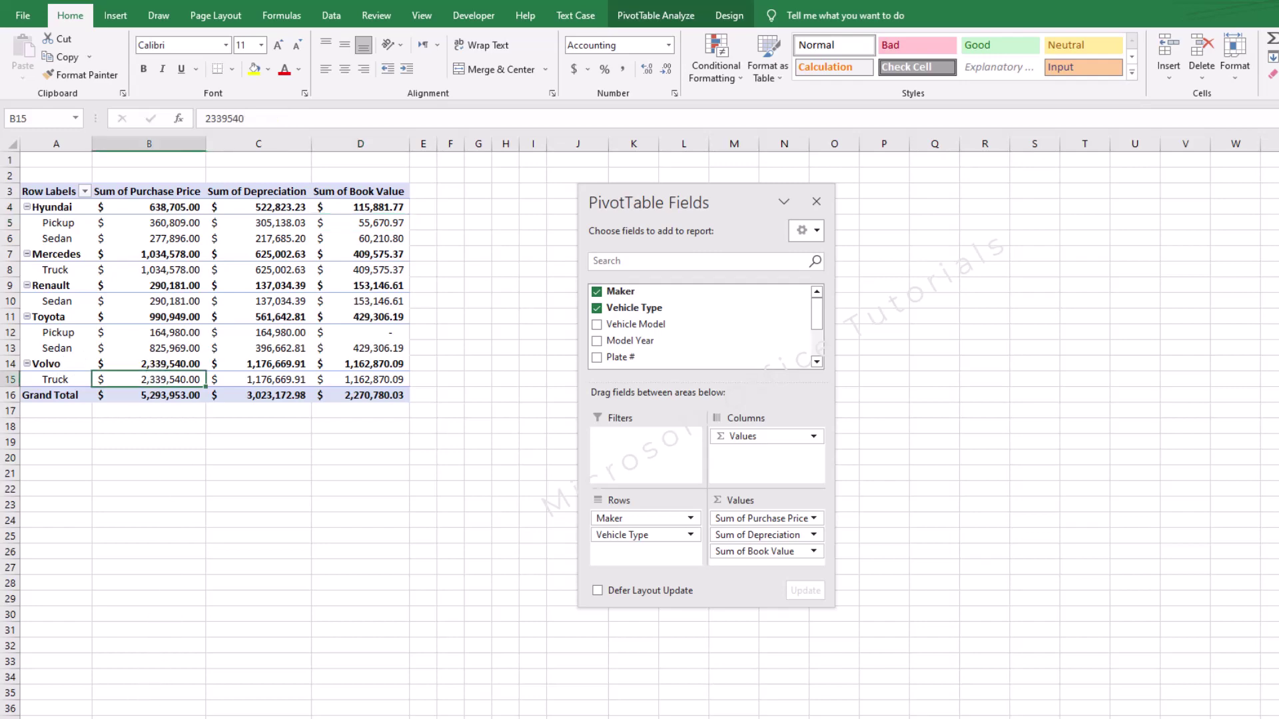
{"action": "key", "text": "ctrl+Page_Down"}
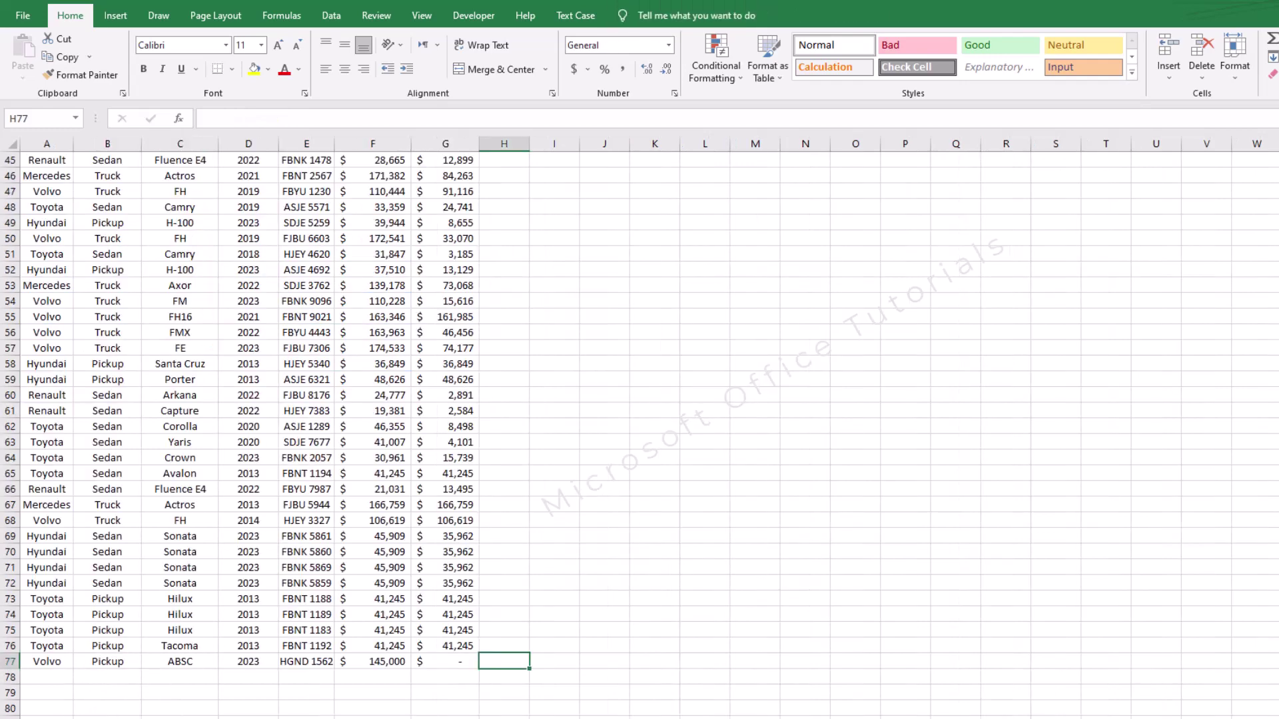
{"action": "key", "text": "ctrl+Page_Up"}
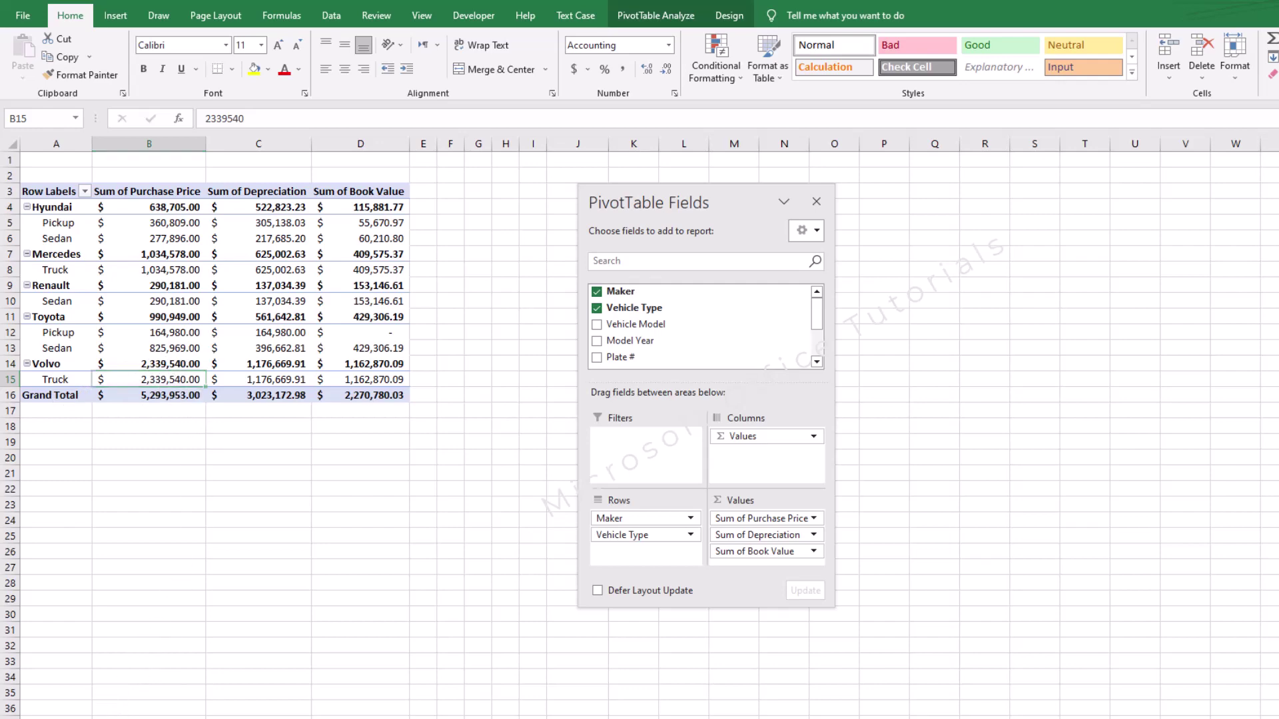
{"action": "key", "text": "ctrl+Page_Down"}
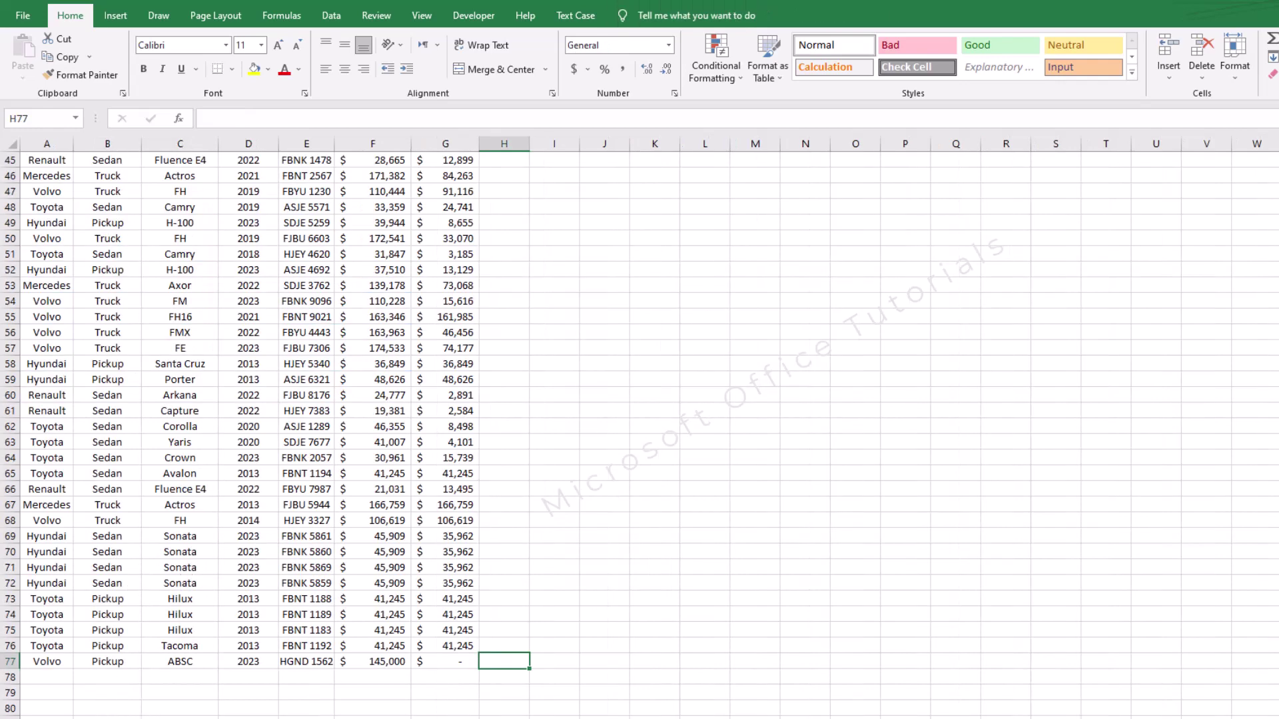
{"action": "key", "text": "ctrl+Page_Up"}
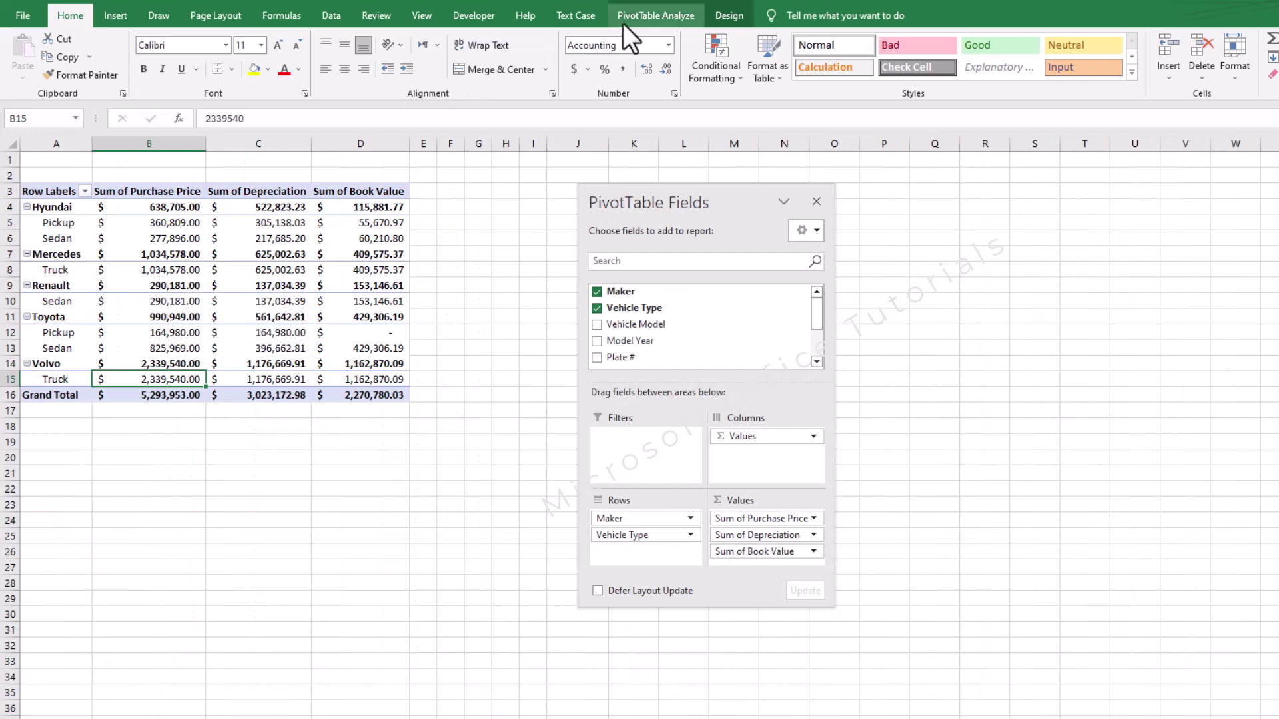
- Extend the PivotTable's source range to Sheet1!$A$1:$G$77 and check the Volvo Pickup row
{"action": "left_click", "coordinate": [650, 15]}
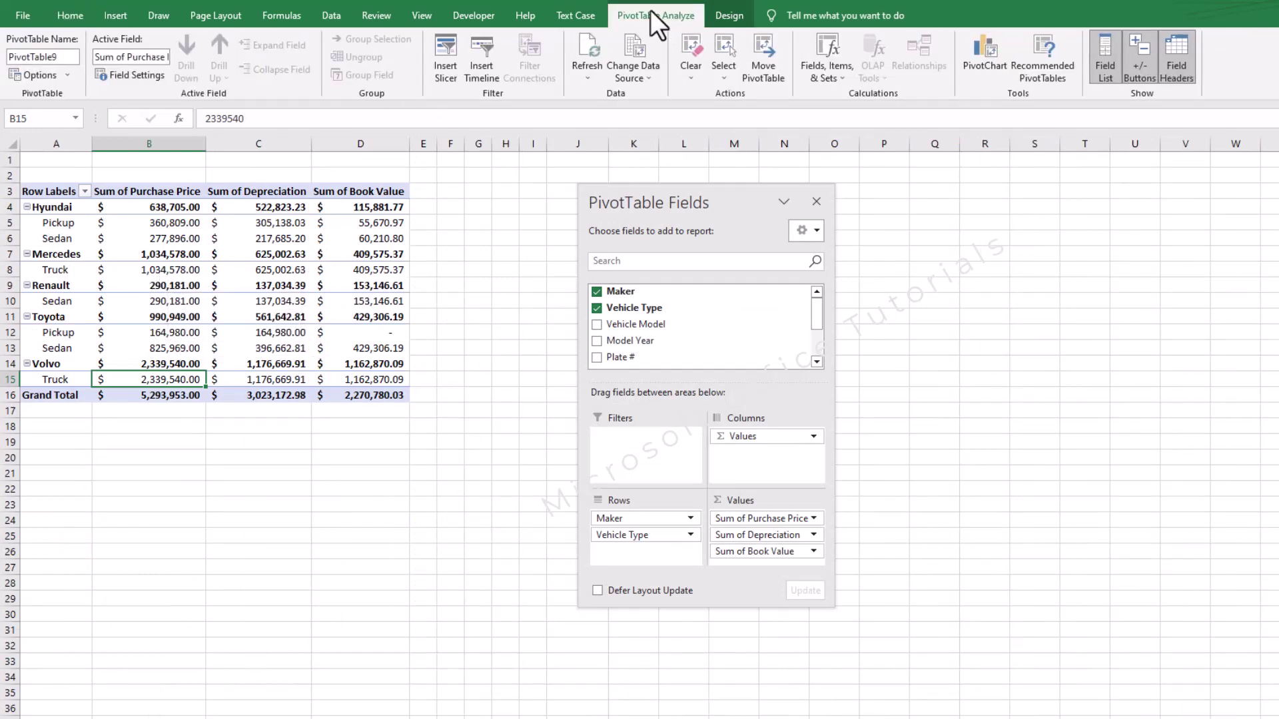
{"action": "left_click", "coordinate": [629, 50]}
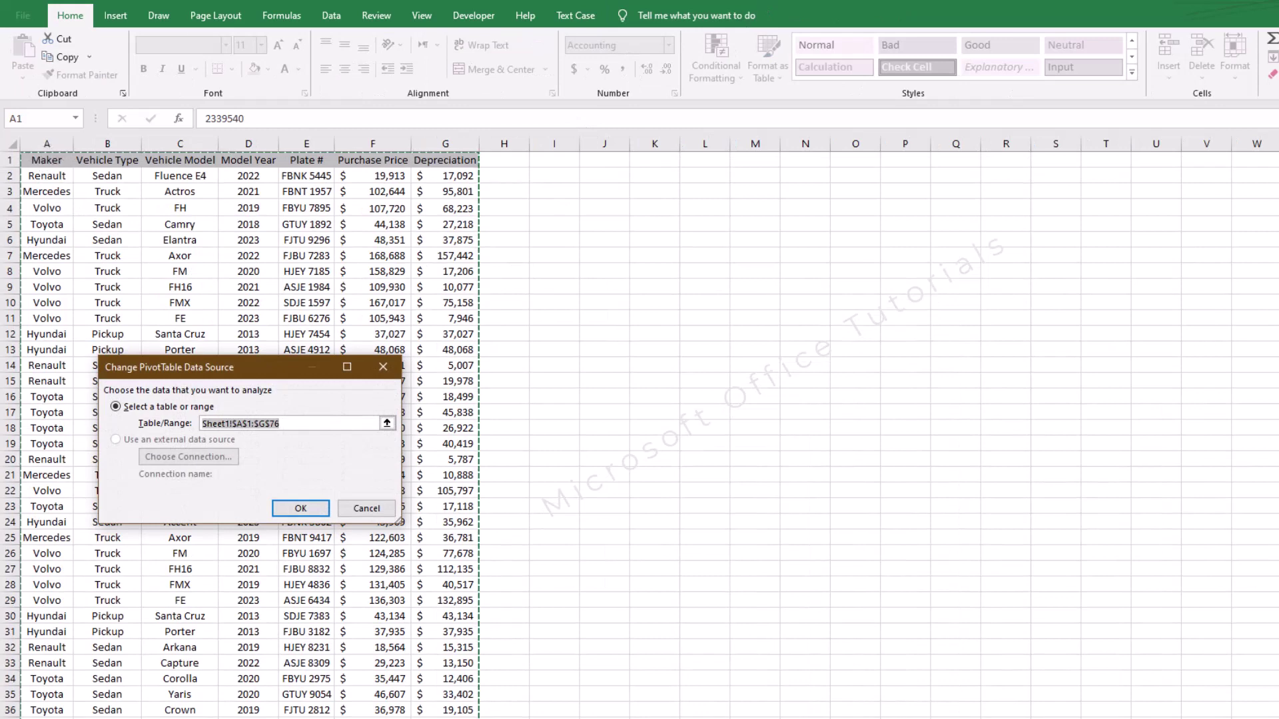
{"action": "scroll", "coordinate": [296, 705], "scroll_direction": "down", "scroll_amount": 13}
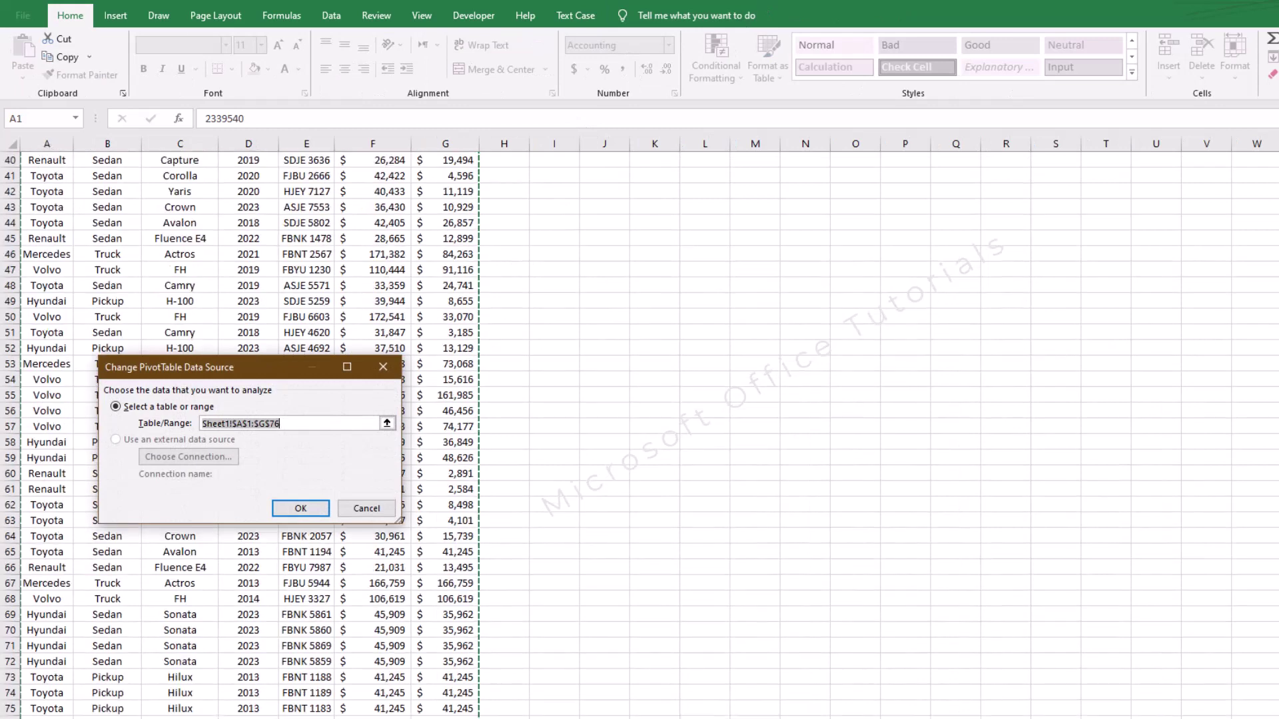
{"action": "left_click", "coordinate": [181, 693]}
{"action": "key", "text": "ctrl+a"}
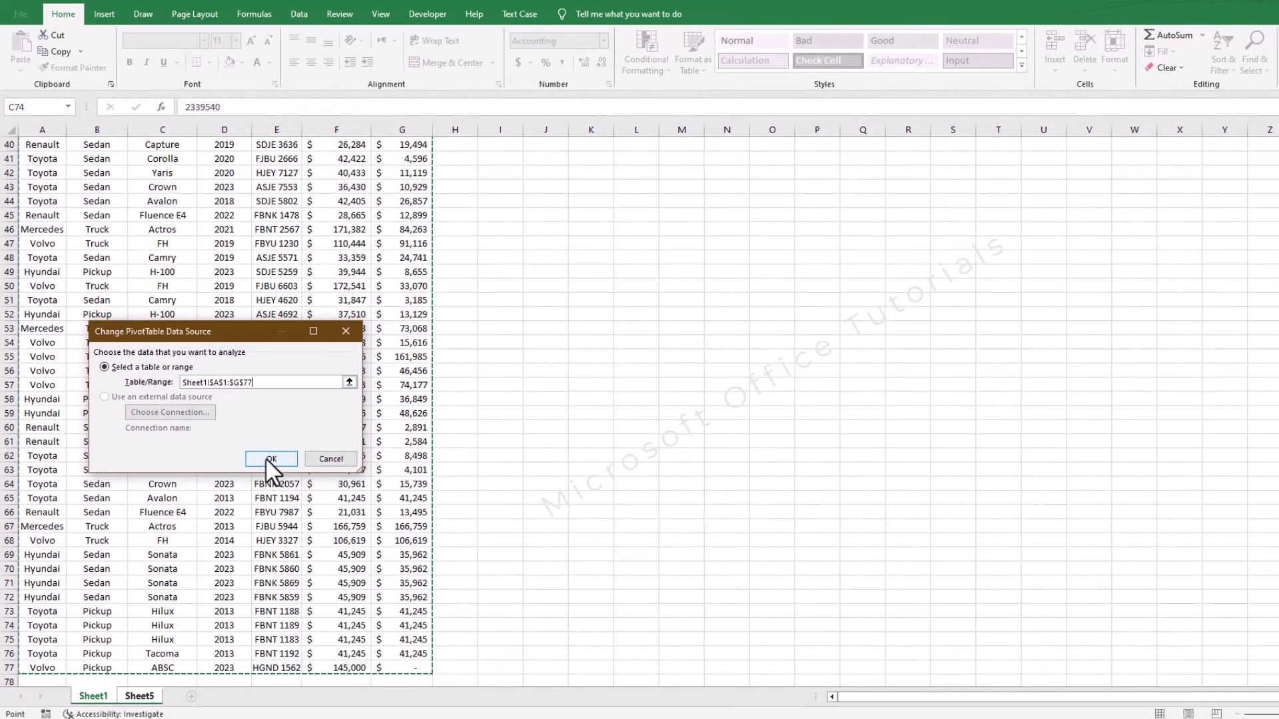
{"action": "left_click", "coordinate": [271, 459]}
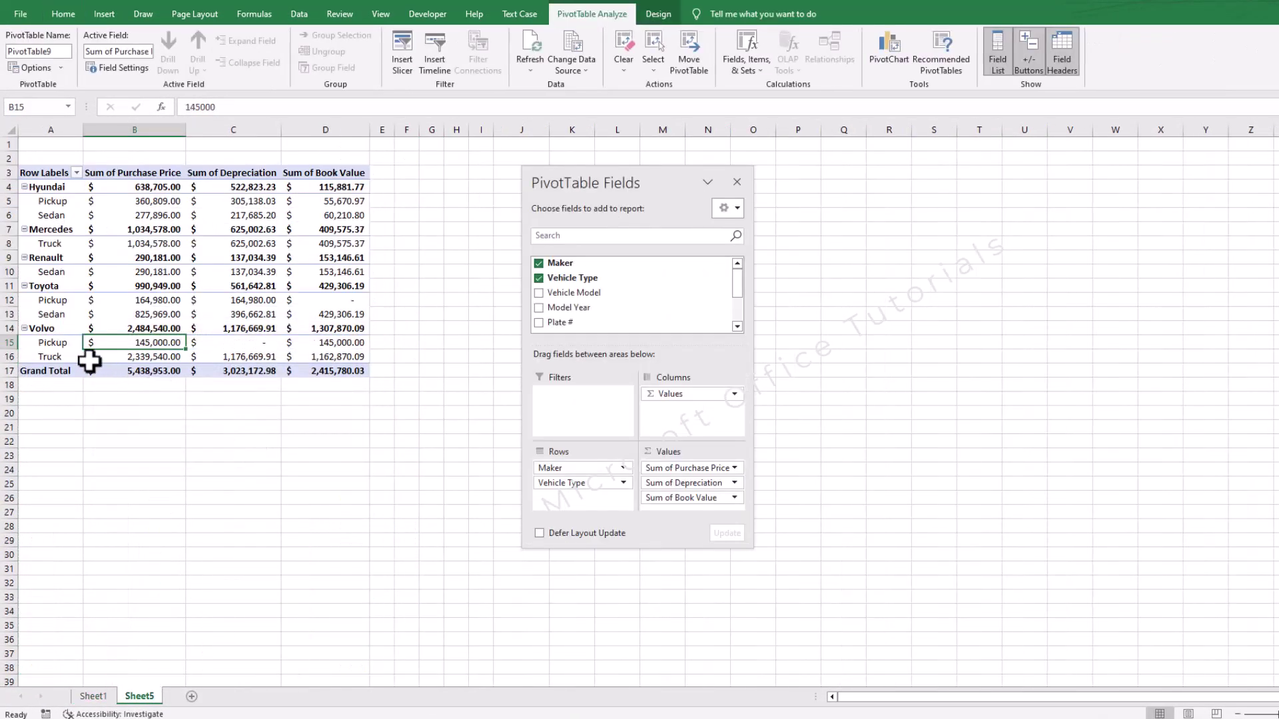
{"action": "left_click", "coordinate": [43, 340]}
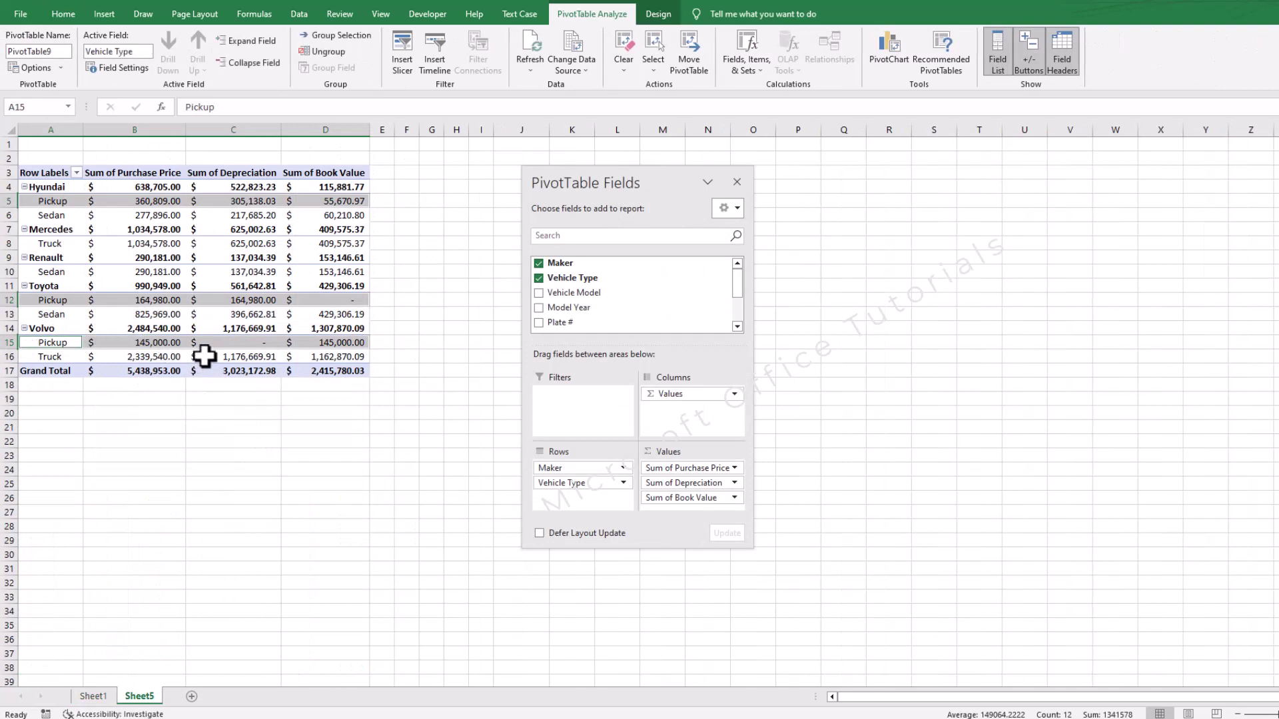
{"action": "left_click", "coordinate": [239, 353]}
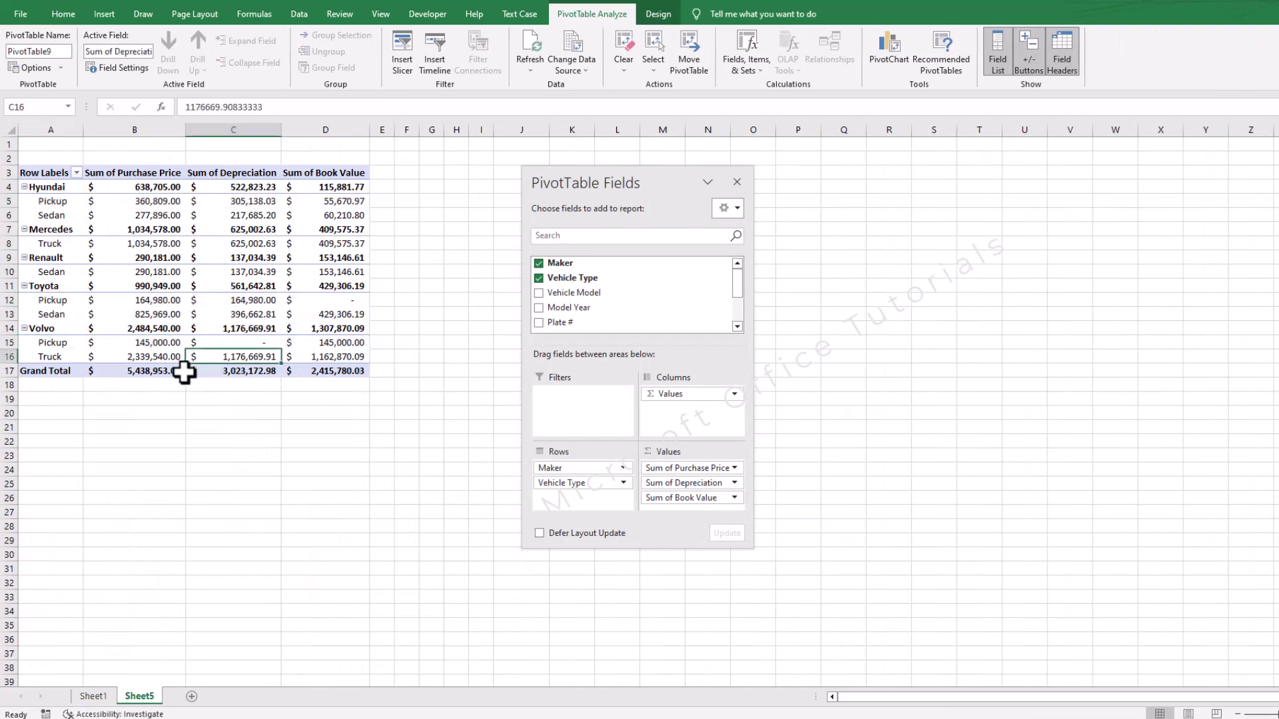
{"action": "left_click", "coordinate": [141, 341]}
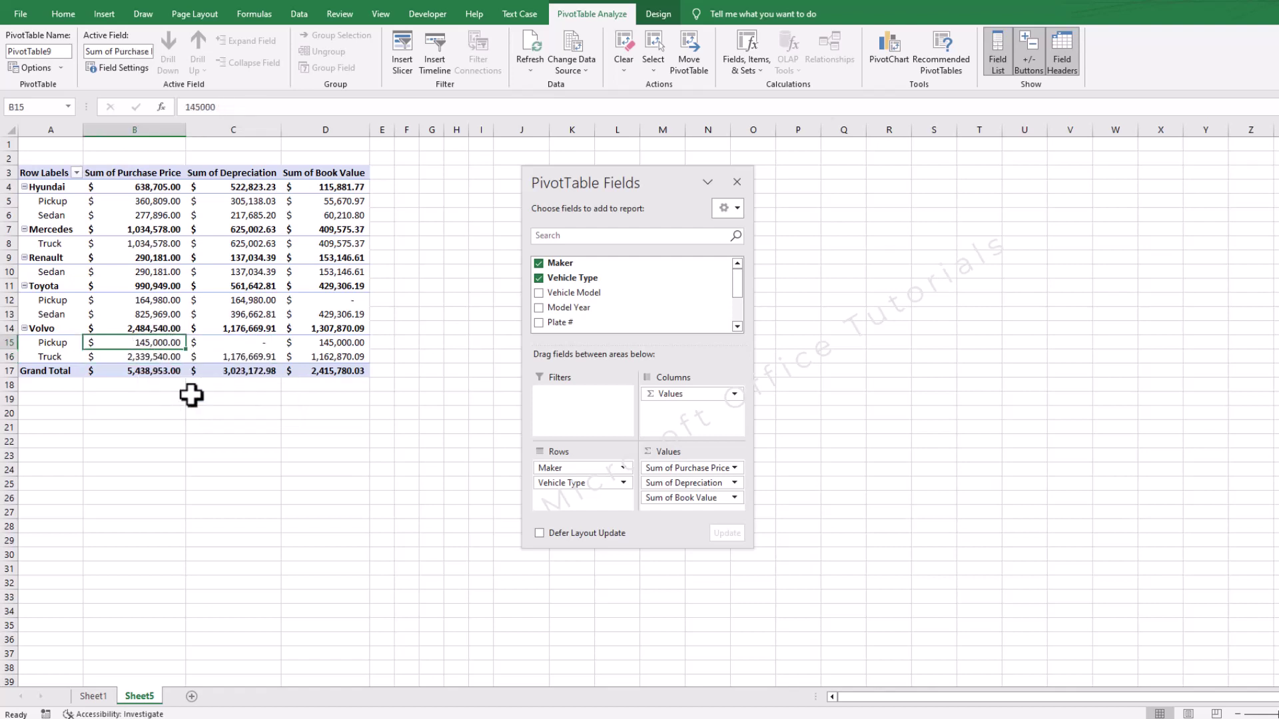
- Set the purchase price of the new Volvo record in Sheet1 cell F77 to 154000
{"action": "left_click", "coordinate": [93, 696]}
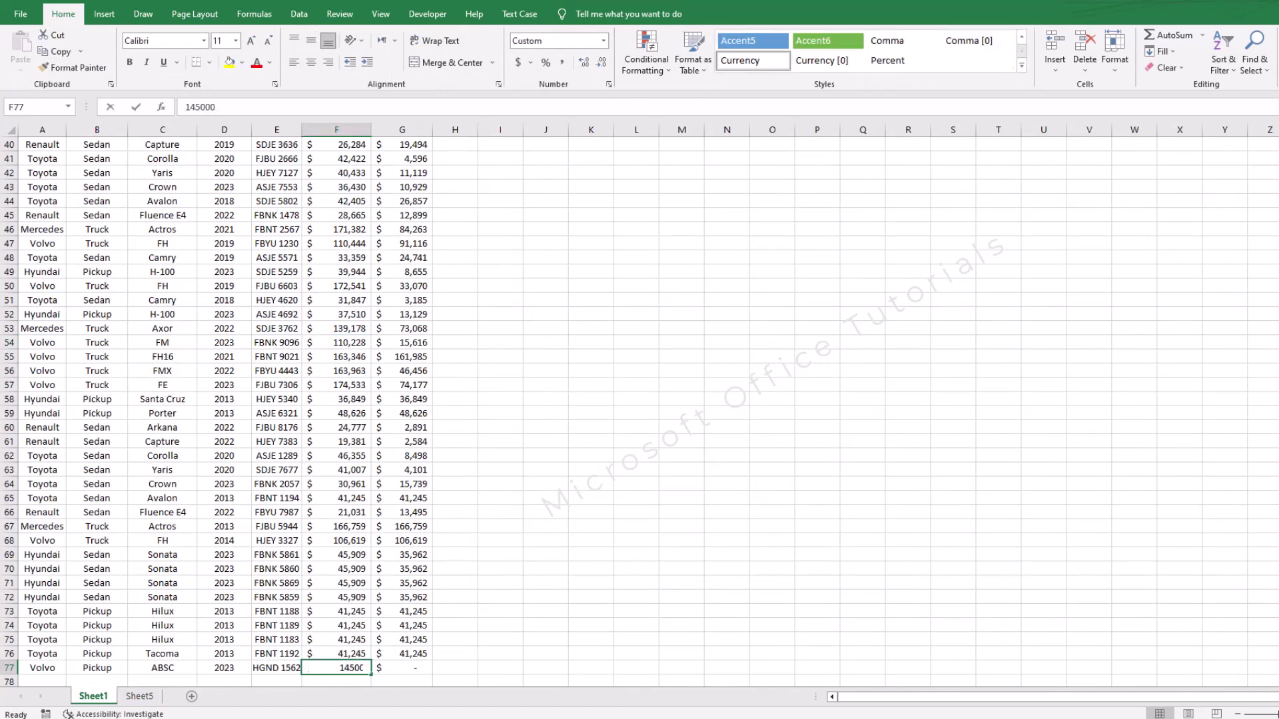
{"action": "type", "text": "1"}
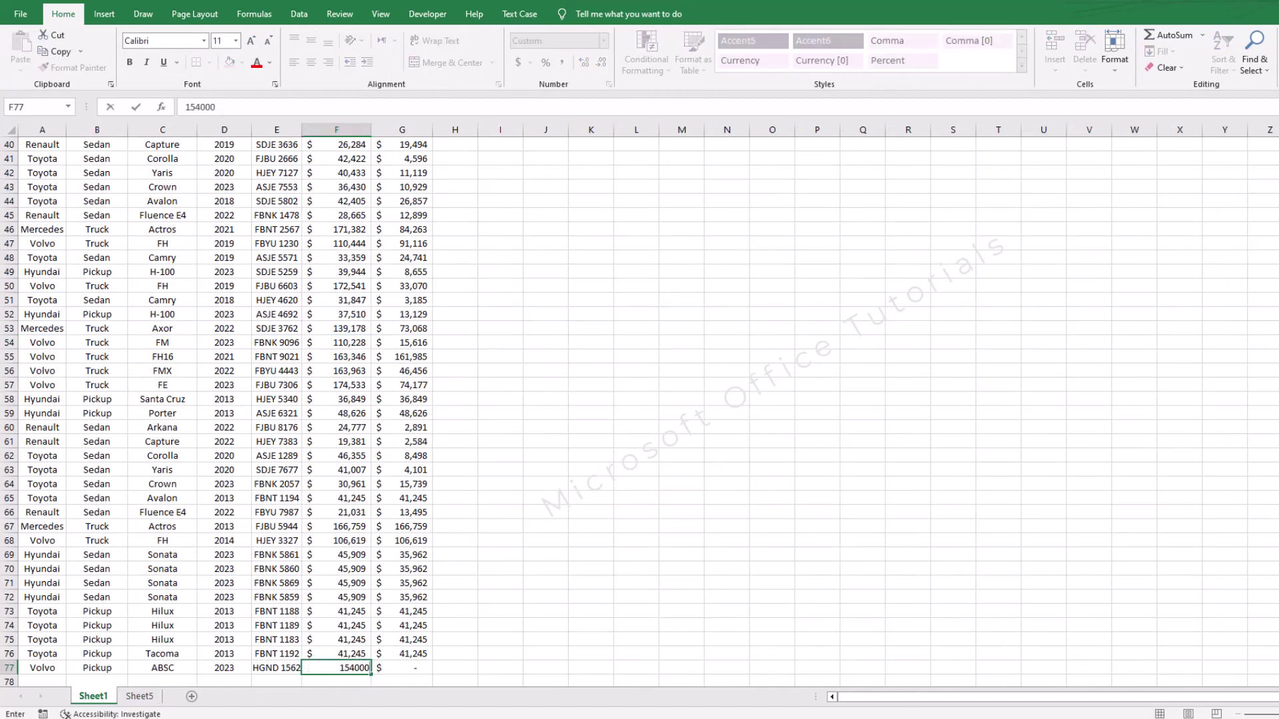
{"action": "type", "text": "54,000"}
{"action": "key", "text": "Return"}
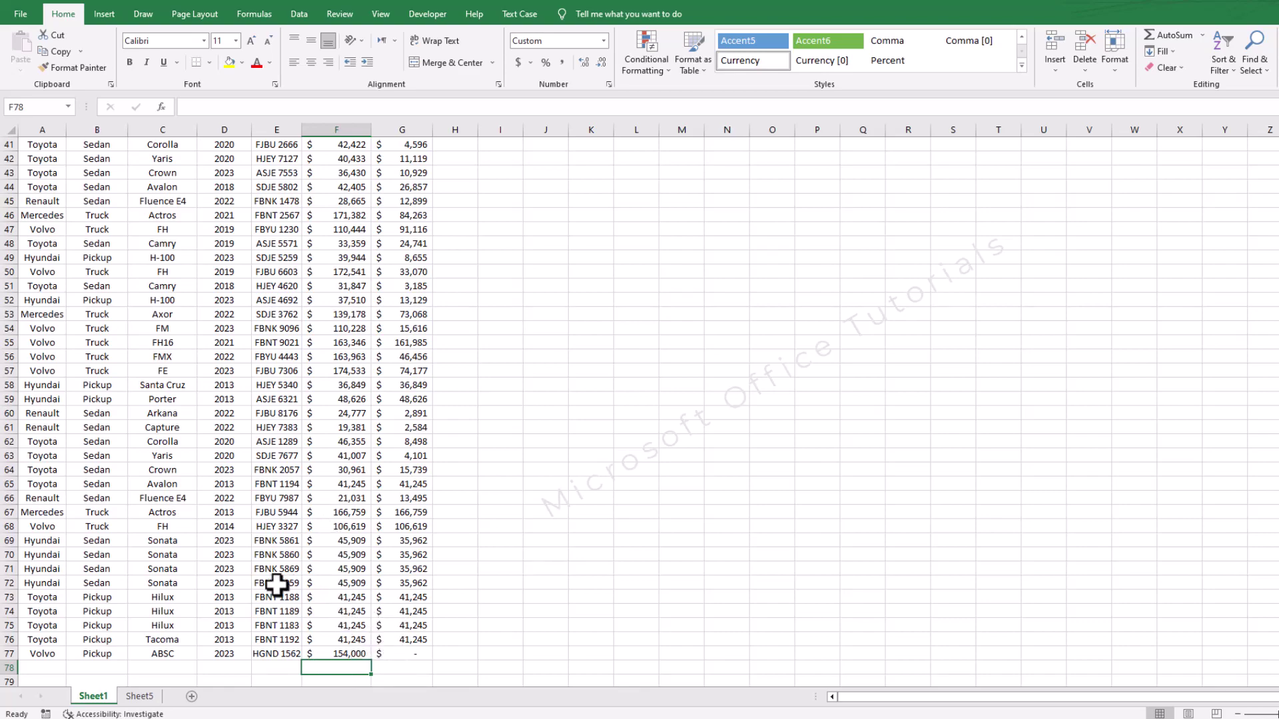
- Refresh the PivotTable on Sheet5 and check the Volvo Pickup figures
{"action": "left_click", "coordinate": [140, 696]}
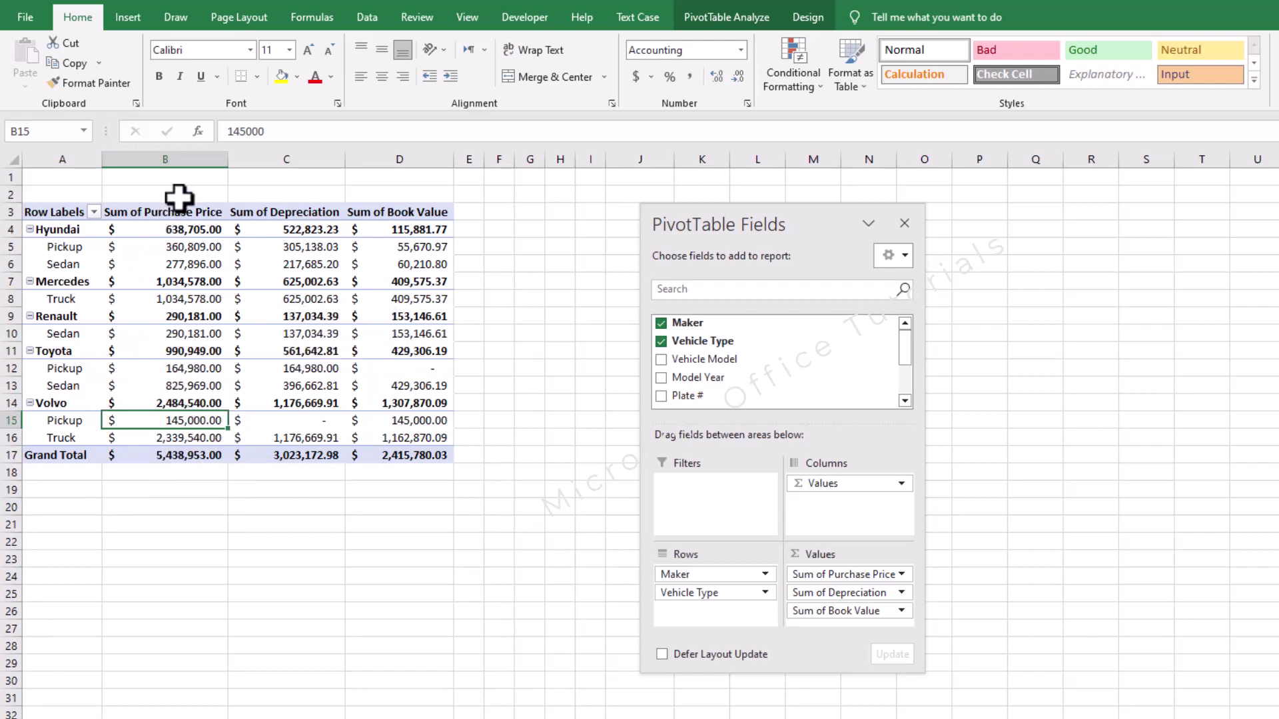
{"action": "left_click", "coordinate": [367, 18]}
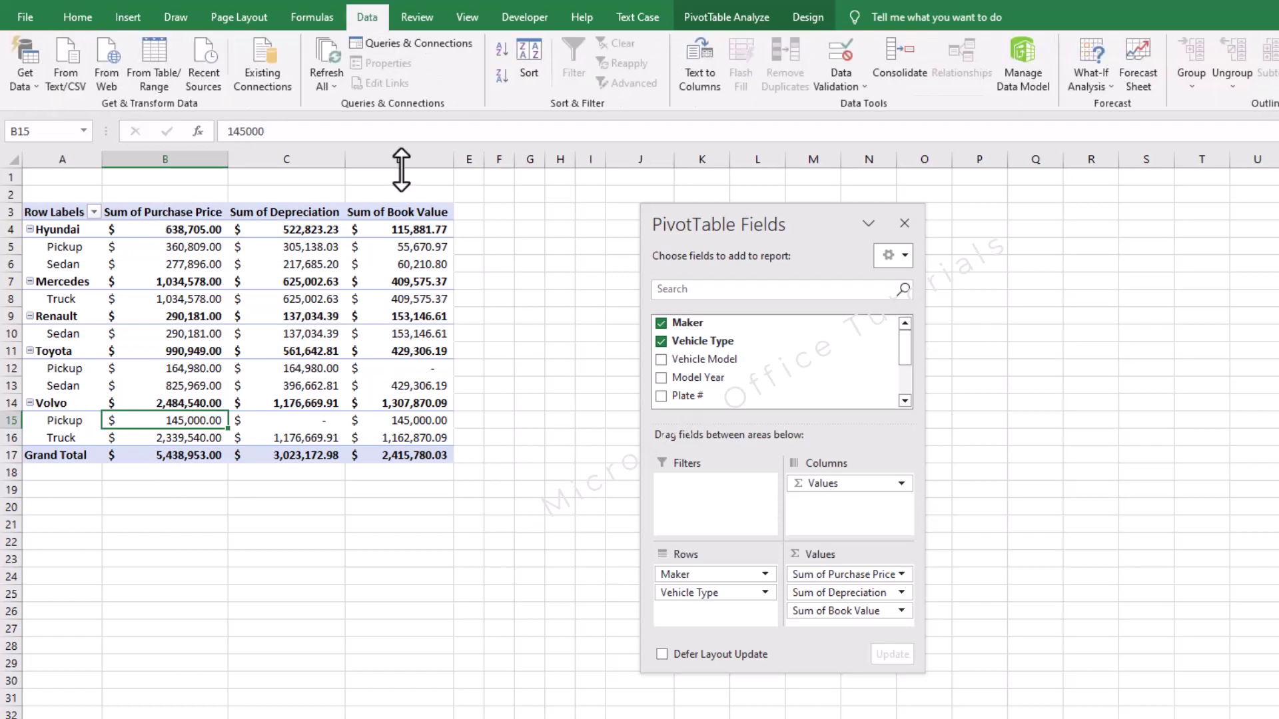
{"action": "left_click", "coordinate": [329, 54]}
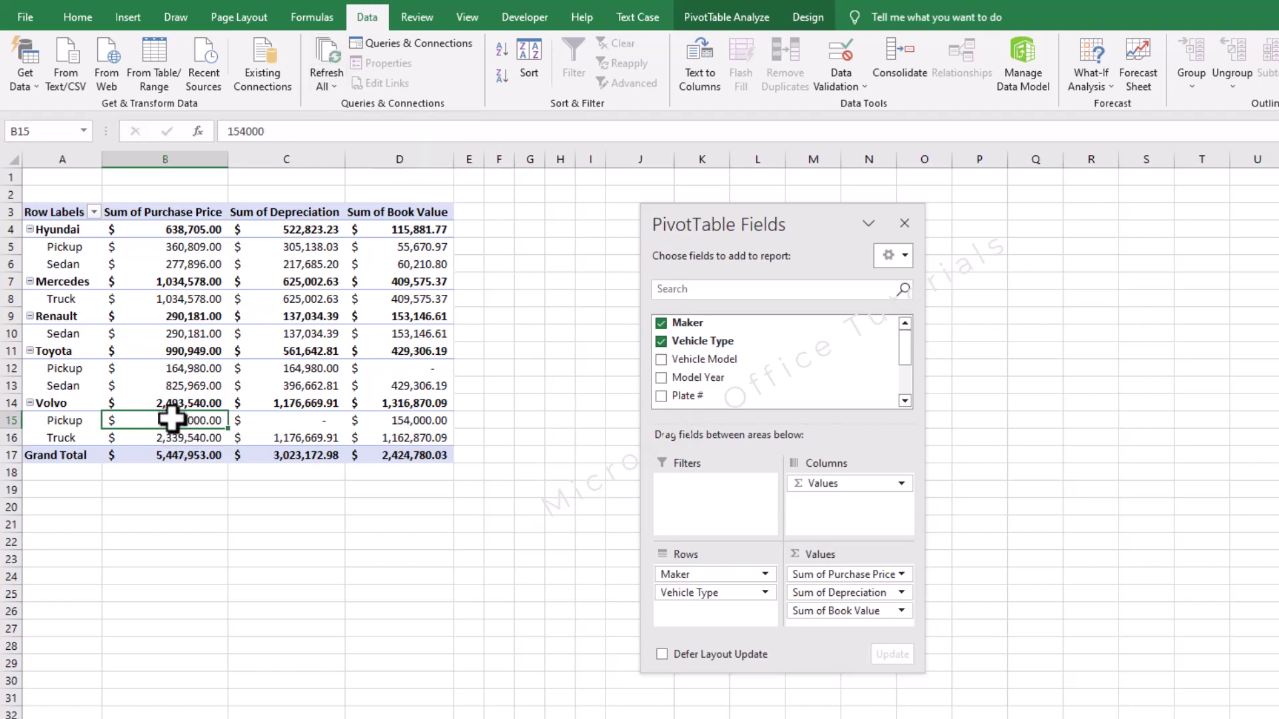
{"action": "left_click", "coordinate": [254, 419]}
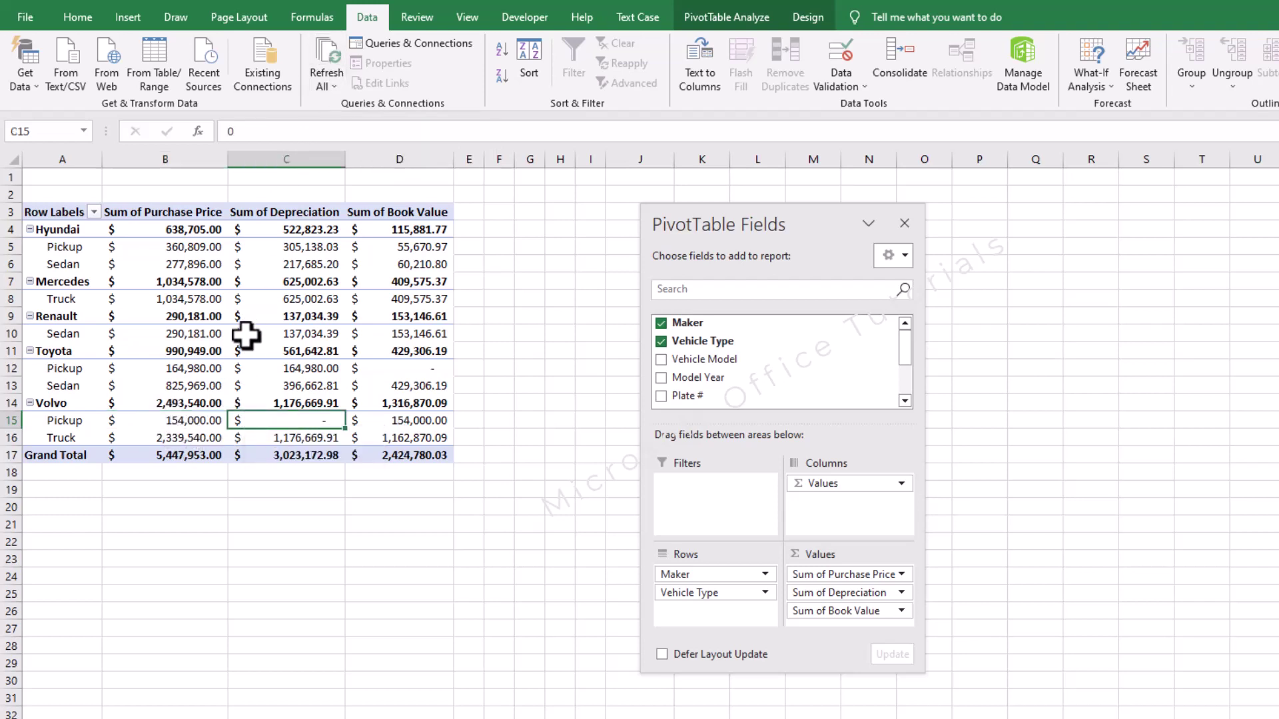
- Remove and re-add Vehicle Type in the PivotTable rows, and temporarily add Vehicle Model below it
{"action": "left_click_drag", "start_coordinate": [732, 592], "coordinate": [731, 356]}
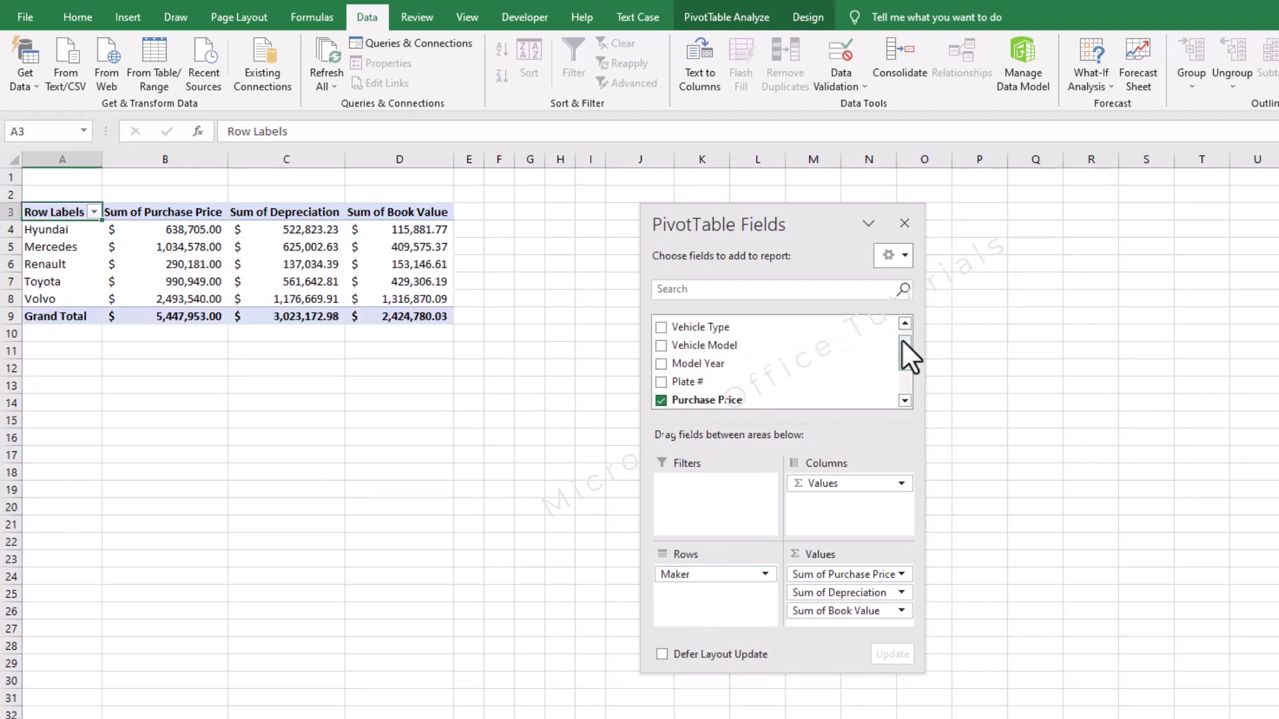
{"action": "scroll", "coordinate": [886, 353], "scroll_direction": "up", "scroll_amount": 1}
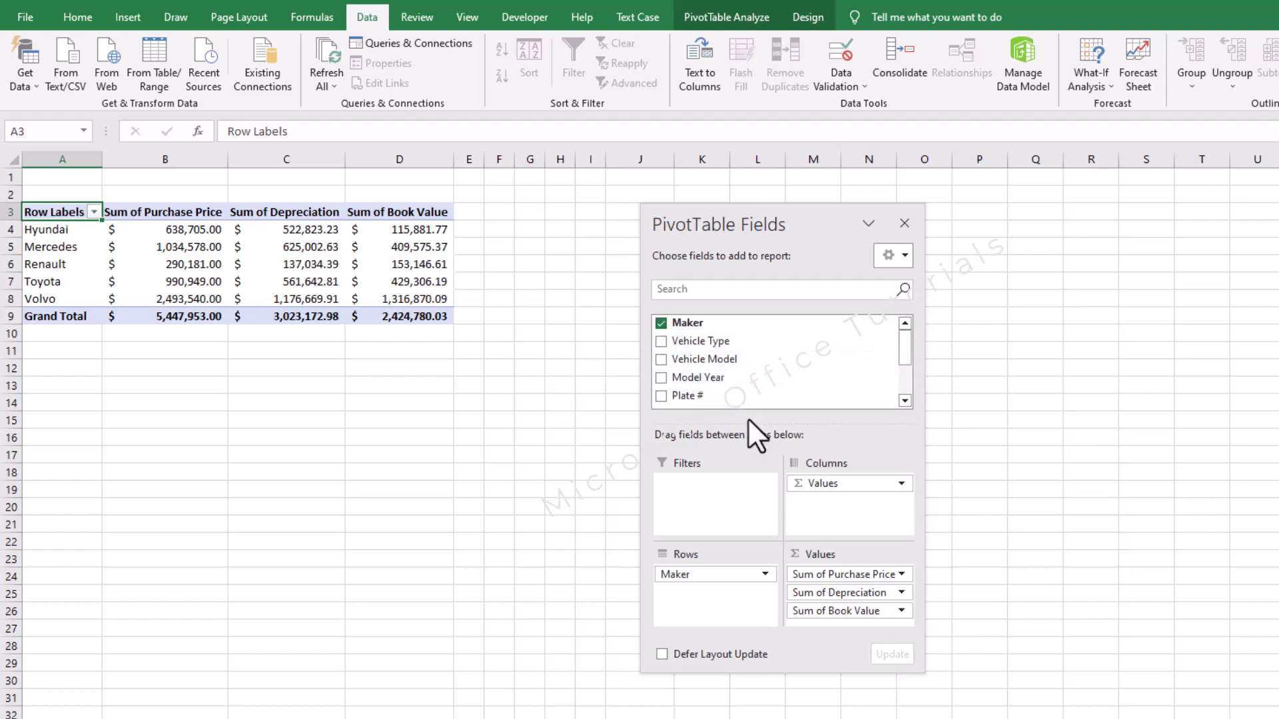
{"action": "left_click_drag", "start_coordinate": [699, 341], "coordinate": [716, 594]}
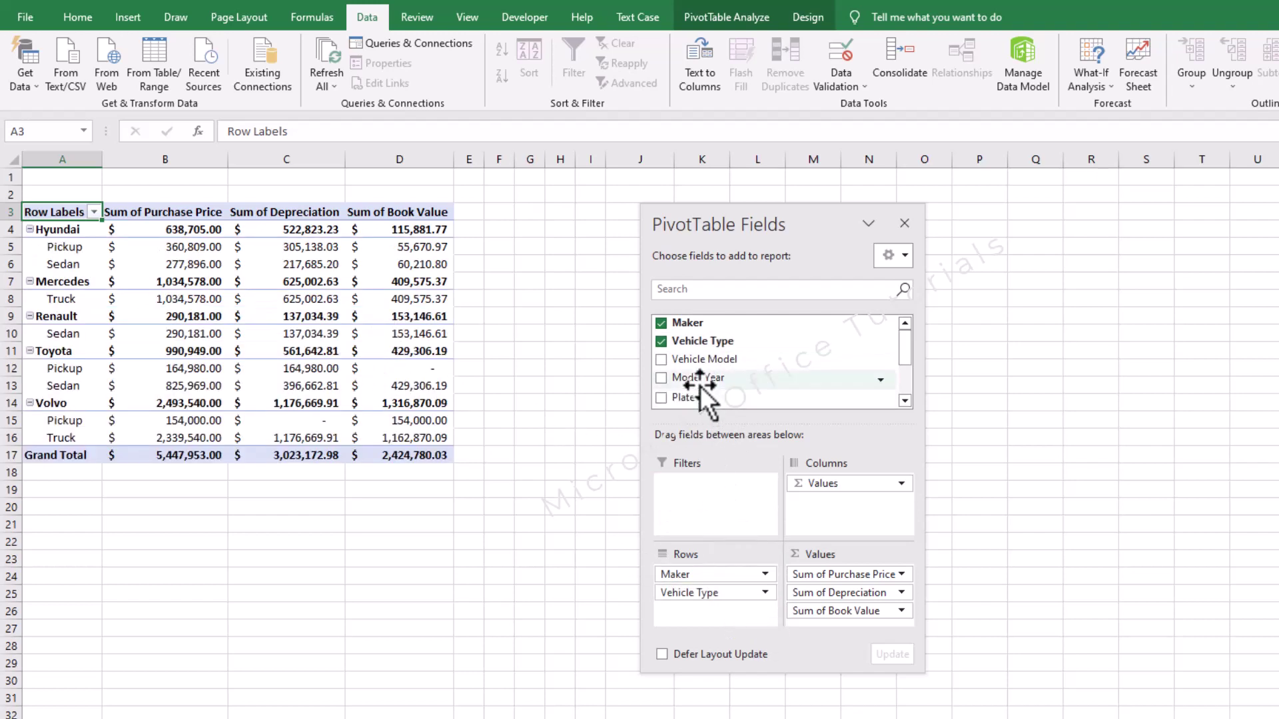
{"action": "left_click_drag", "start_coordinate": [706, 360], "coordinate": [716, 614]}
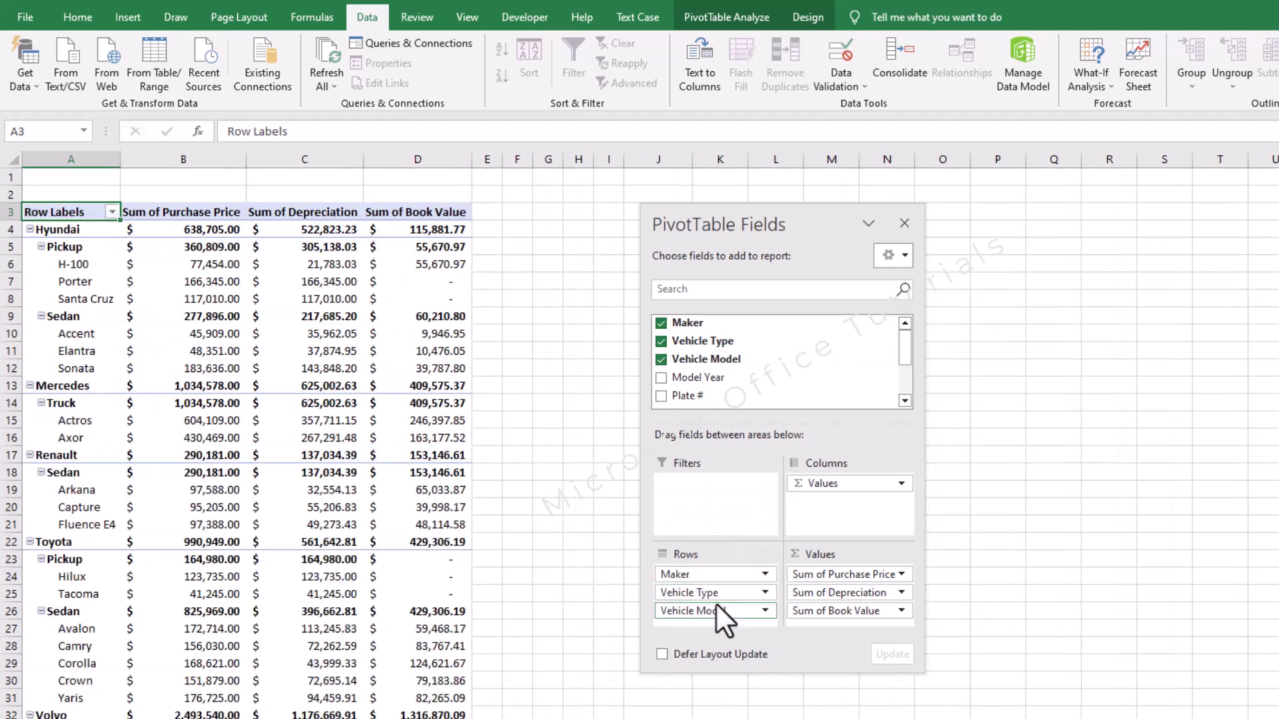
{"action": "left_click_drag", "start_coordinate": [704, 610], "coordinate": [765, 448]}
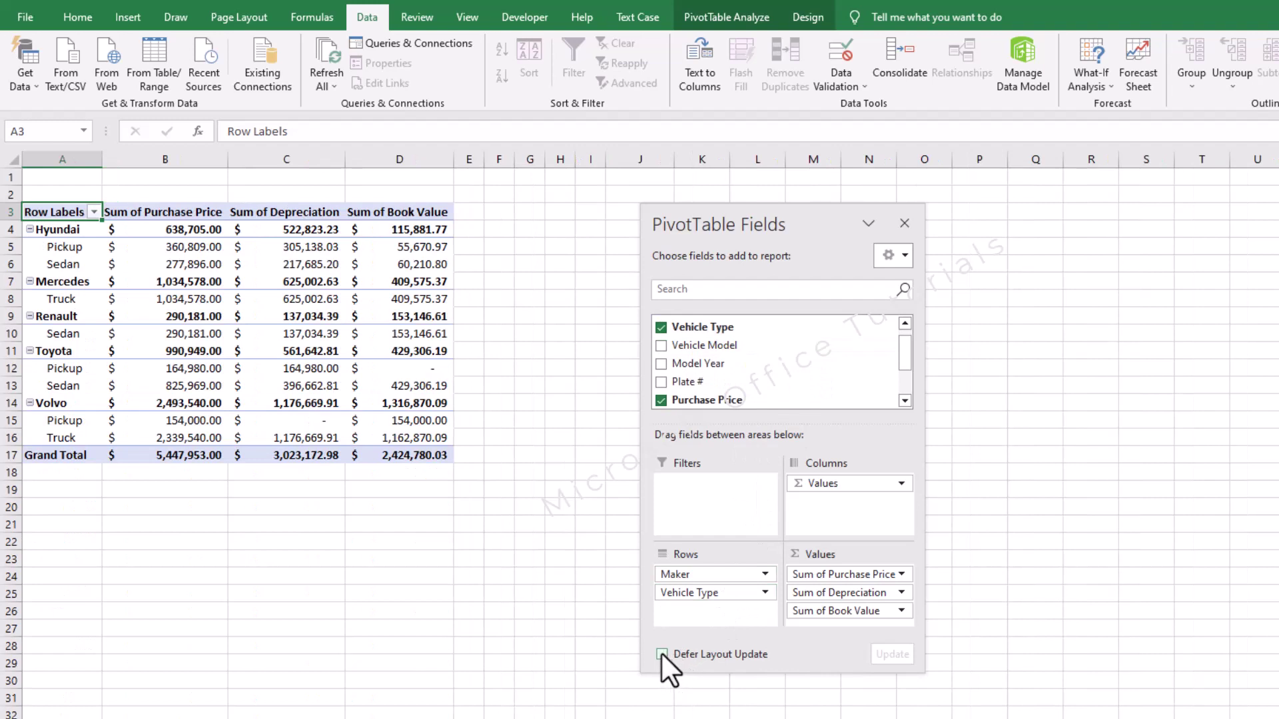
- Add Vehicle Model and Model Year to the PivotTable rows with layout updates deferred, and apply the update
{"action": "left_click_drag", "start_coordinate": [724, 350], "coordinate": [735, 616]}
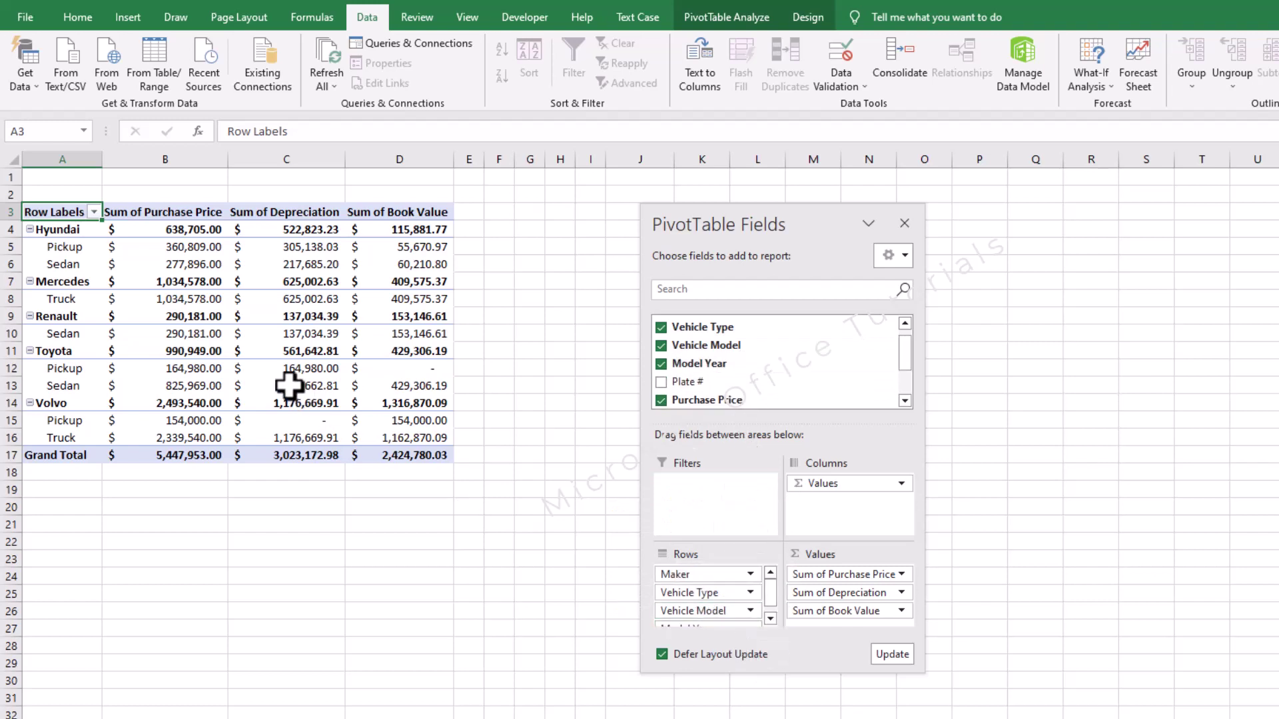
{"action": "left_click", "coordinate": [898, 653]}
{"action": "left_click", "coordinate": [72, 278]}
{"action": "left_click_drag", "start_coordinate": [72, 273], "coordinate": [423, 365]}
{"action": "left_click", "coordinate": [422, 367]}
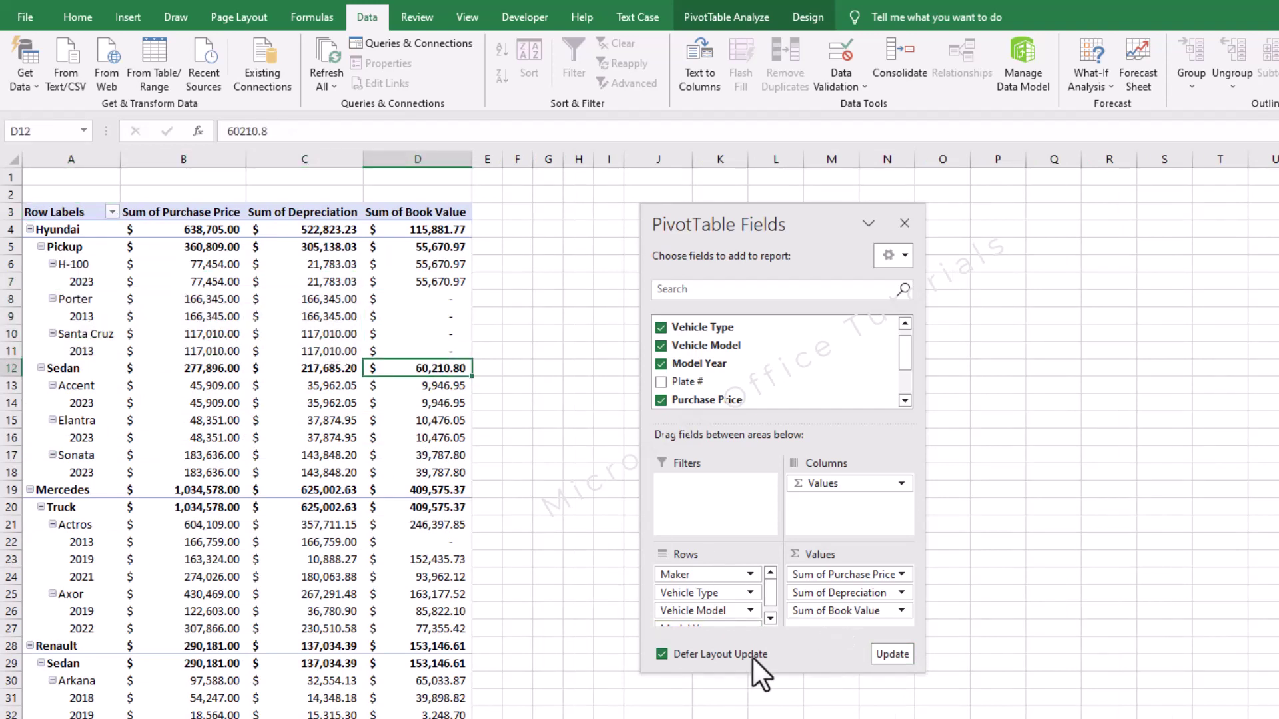
- Turn off Defer Layout Update and remove Vehicle Model and Model Year from the PivotTable rows
{"action": "left_click", "coordinate": [662, 654]}
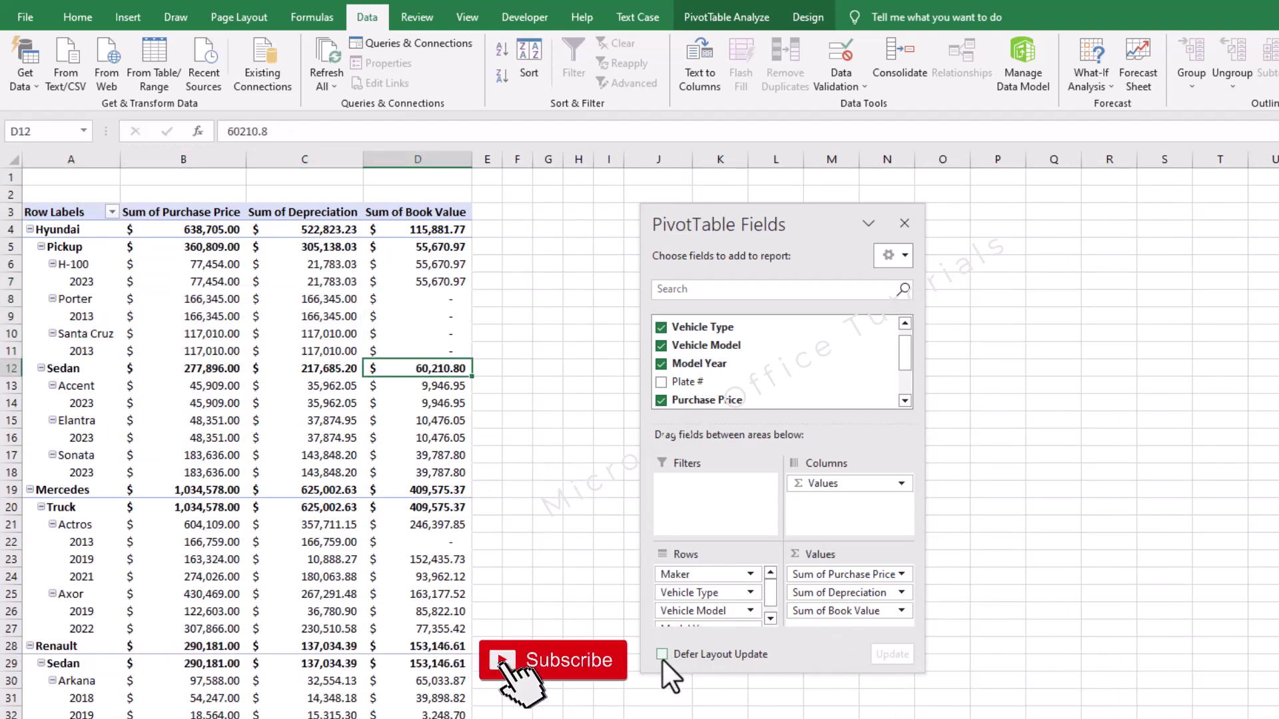
{"action": "left_click_drag", "start_coordinate": [723, 608], "coordinate": [726, 374]}
{"action": "left_click_drag", "start_coordinate": [736, 611], "coordinate": [385, 458]}
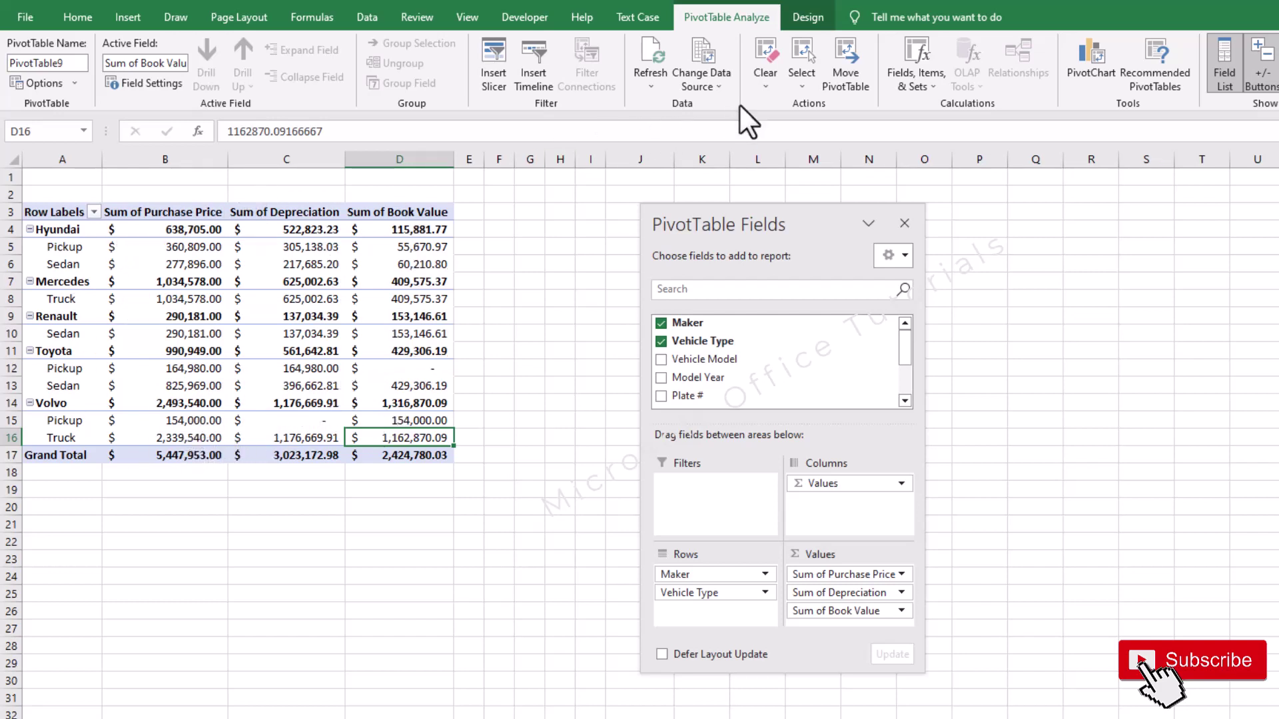
- Hide the PivotTable's subtotals and inspect the Hyundai group rows
{"action": "left_click", "coordinate": [819, 21]}
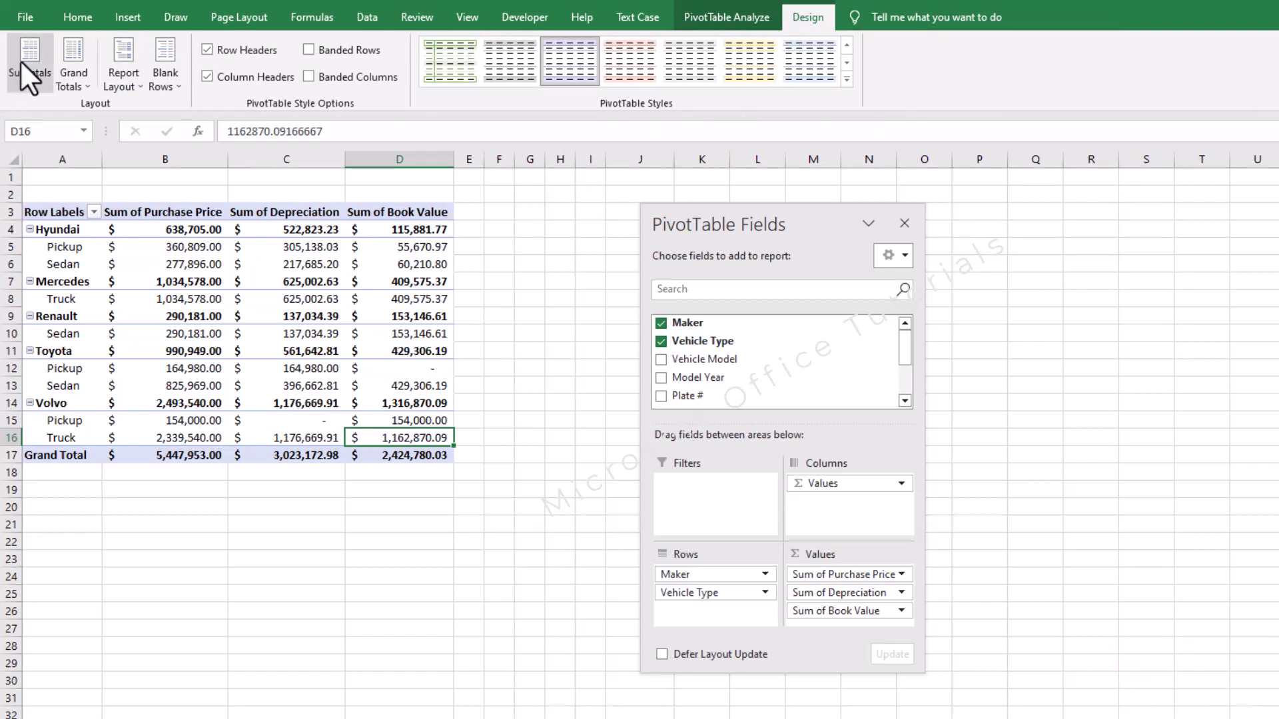
{"action": "left_click_drag", "start_coordinate": [400, 229], "coordinate": [175, 234]}
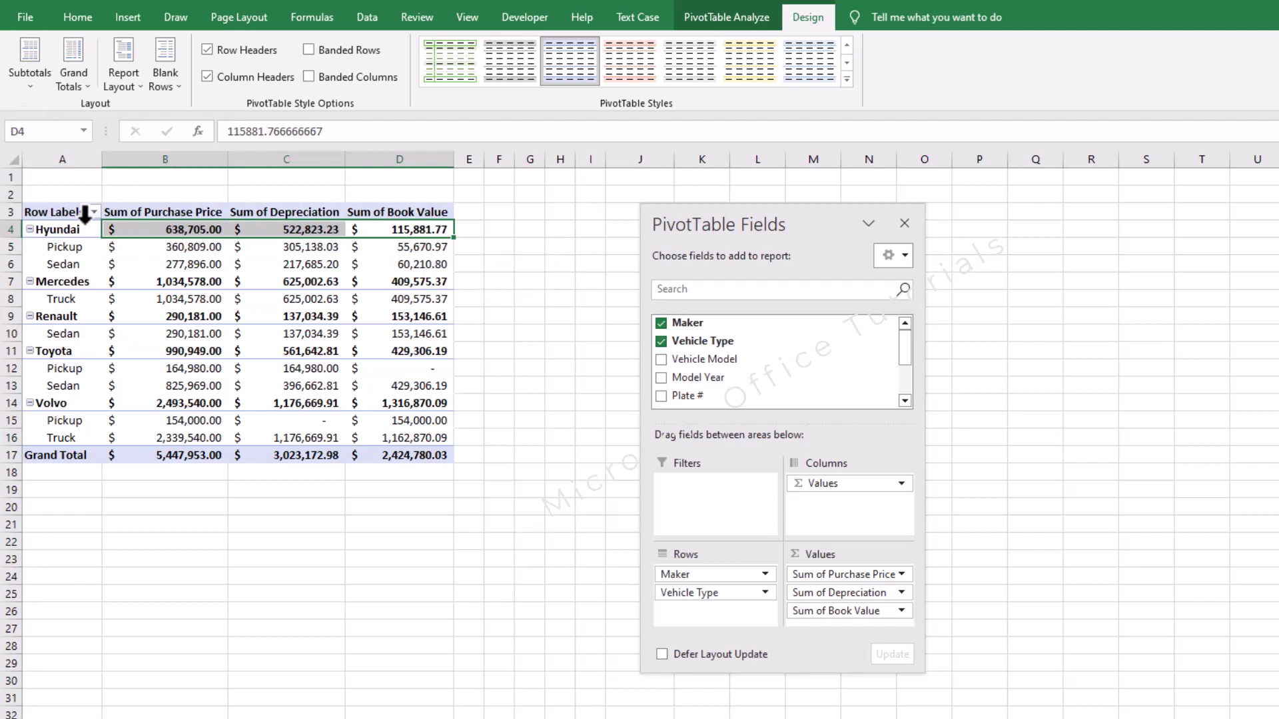
{"action": "left_click", "coordinate": [146, 260]}
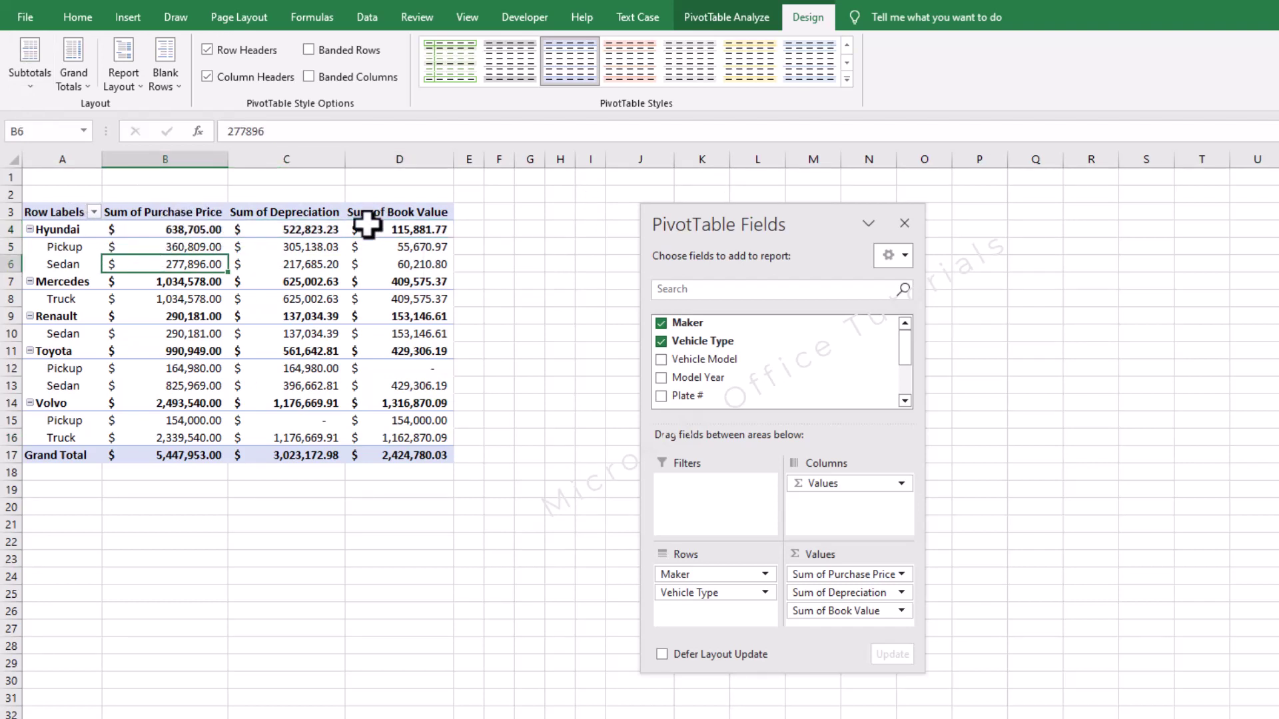
{"action": "left_click", "coordinate": [22, 80]}
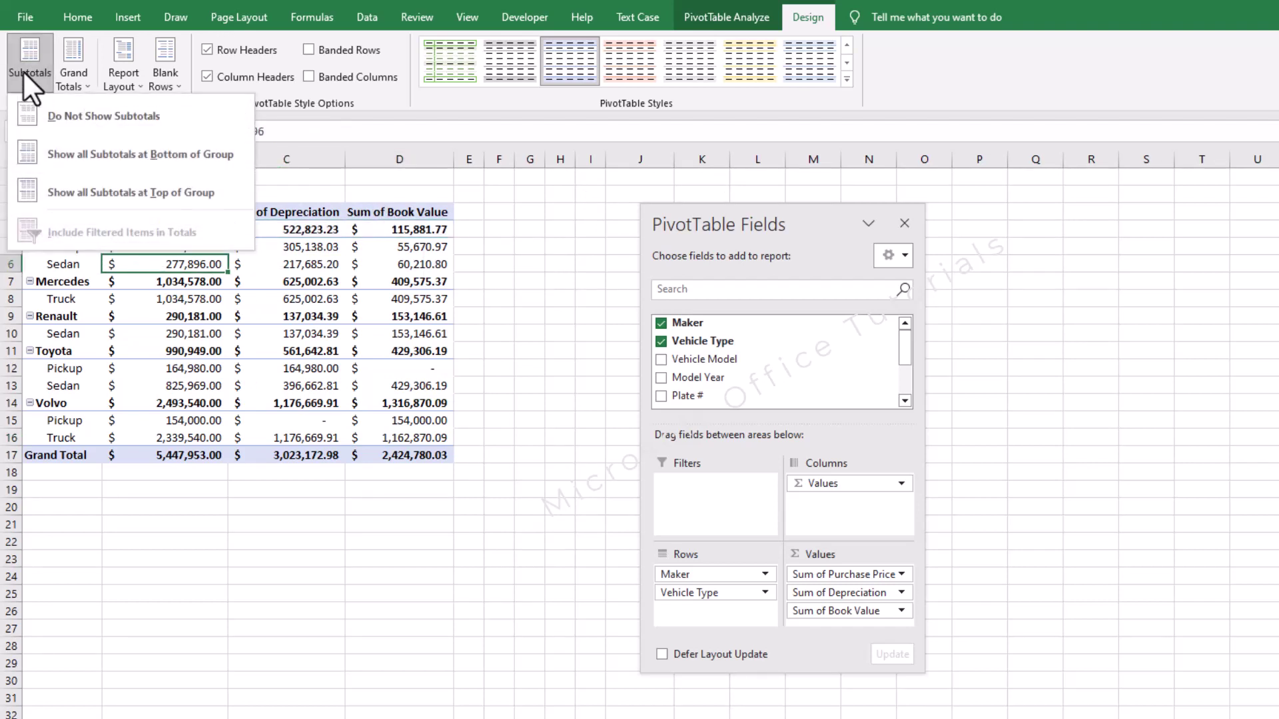
{"action": "left_click", "coordinate": [154, 118]}
{"action": "left_click_drag", "start_coordinate": [392, 234], "coordinate": [184, 235]}
{"action": "mouse_move", "coordinate": [442, 268]}
{"action": "left_mouse_down"}
{"action": "mouse_move", "coordinate": [189, 283]}
{"action": "mouse_move", "coordinate": [420, 262]}
{"action": "left_mouse_up"}
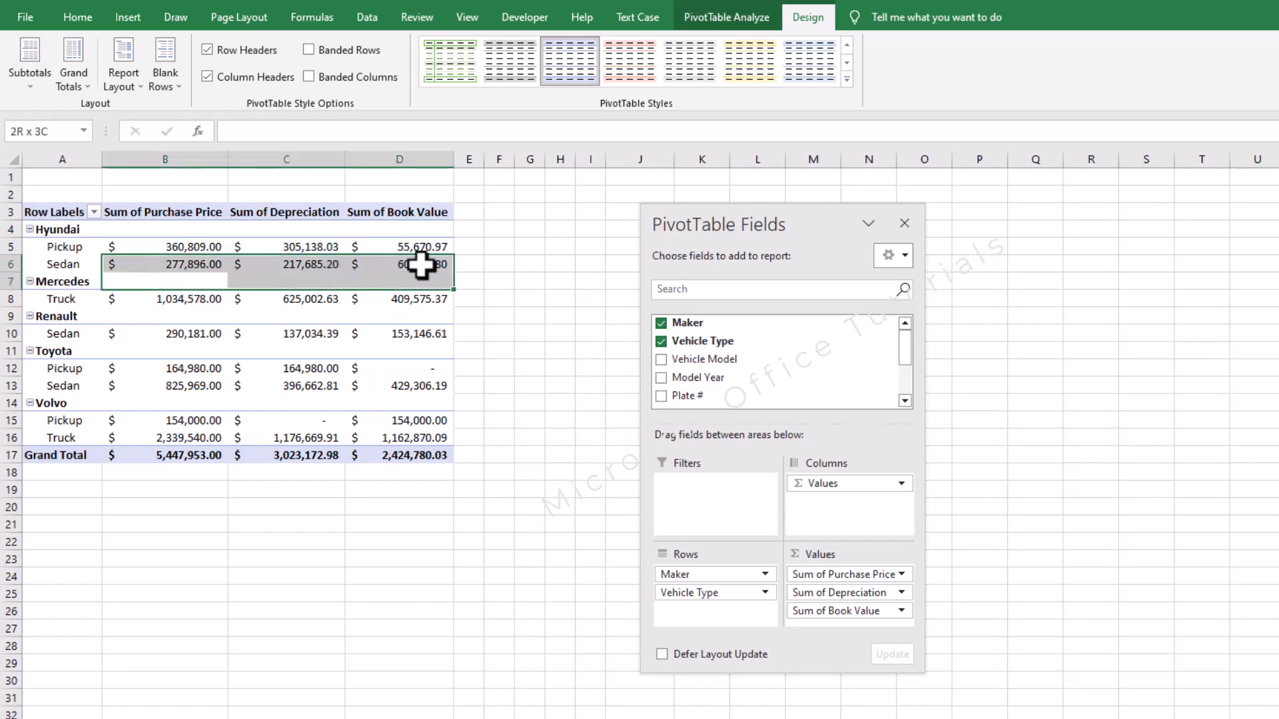
- Show all PivotTable subtotals at the bottom of each group and inspect the Hyundai total row
{"action": "left_click", "coordinate": [29, 87]}
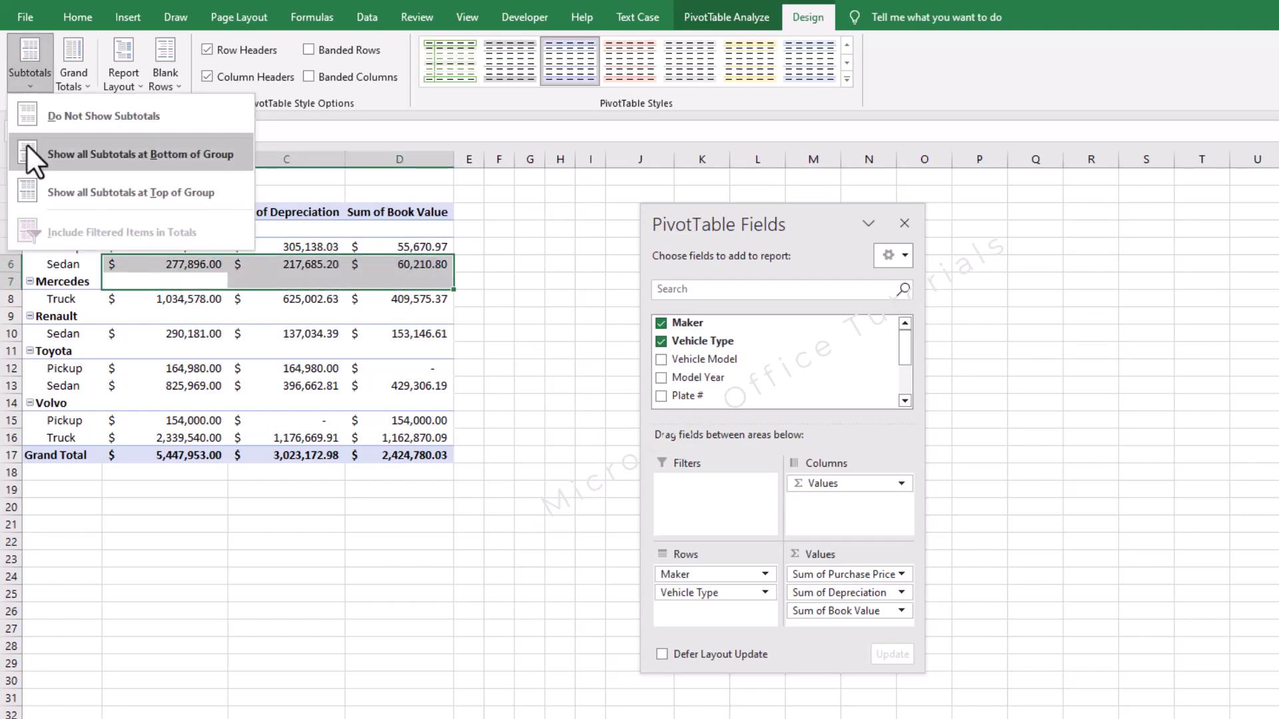
{"action": "left_click", "coordinate": [198, 157]}
{"action": "left_click", "coordinate": [407, 333]}
{"action": "left_click_drag", "start_coordinate": [431, 286], "coordinate": [146, 279]}
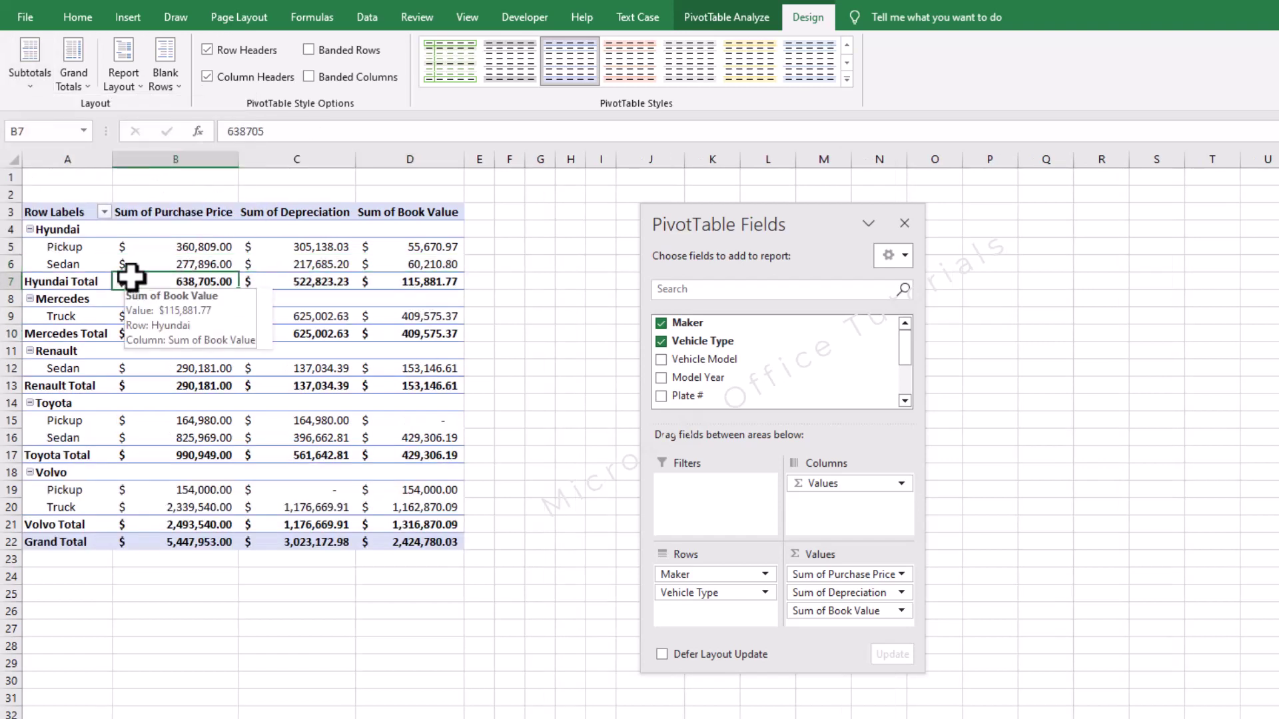
{"action": "left_click_drag", "start_coordinate": [100, 228], "coordinate": [458, 224]}
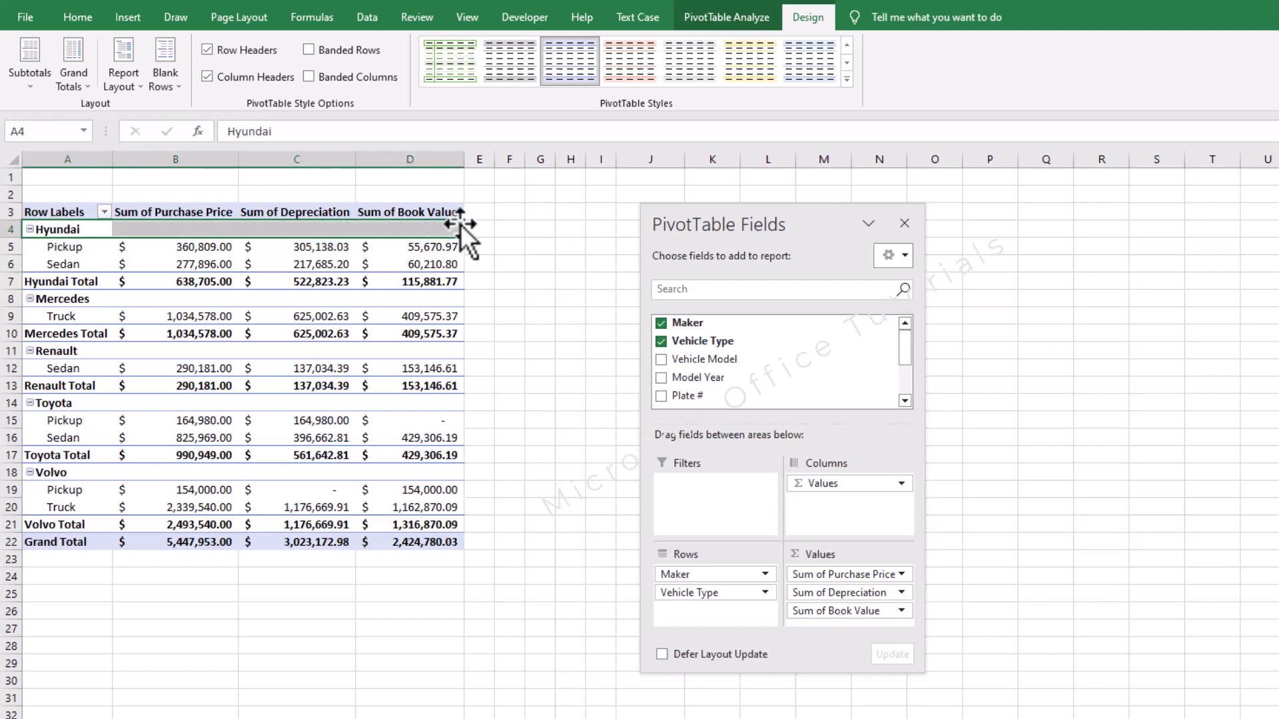
{"action": "left_click", "coordinate": [456, 228]}
- Show all PivotTable subtotals at the top of each group
{"action": "left_click", "coordinate": [16, 73]}
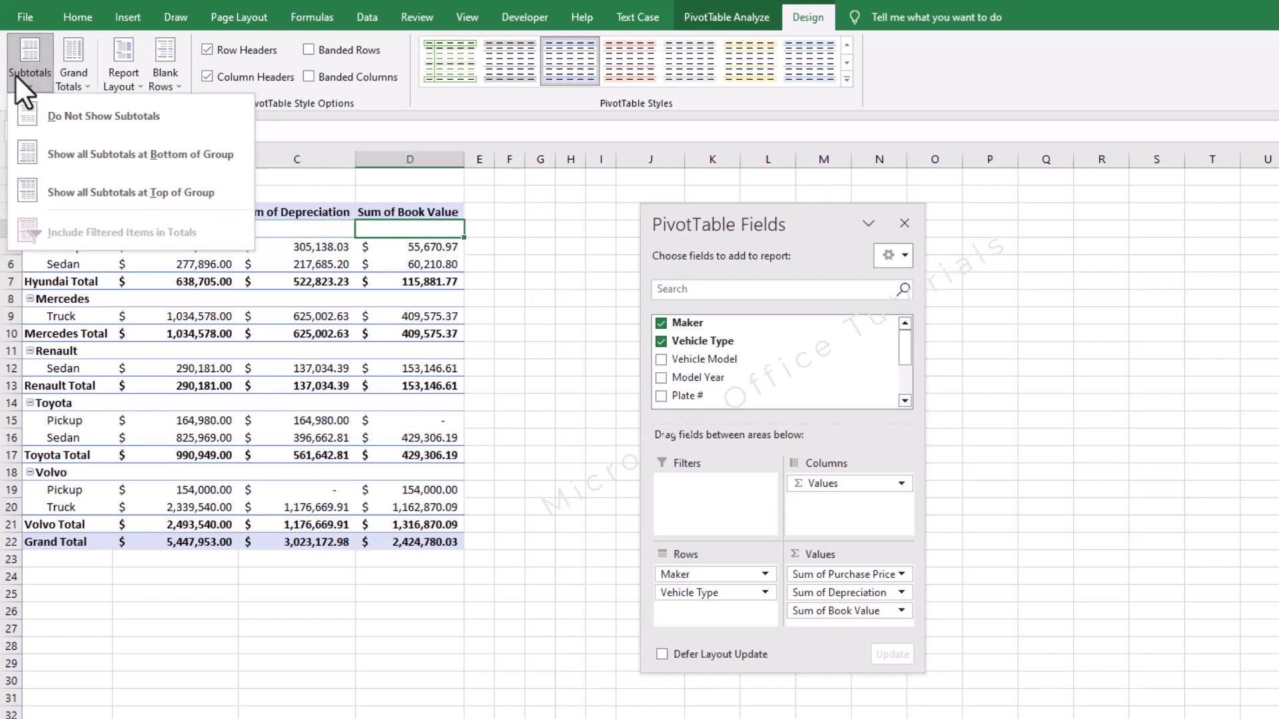
{"action": "left_click", "coordinate": [148, 198]}
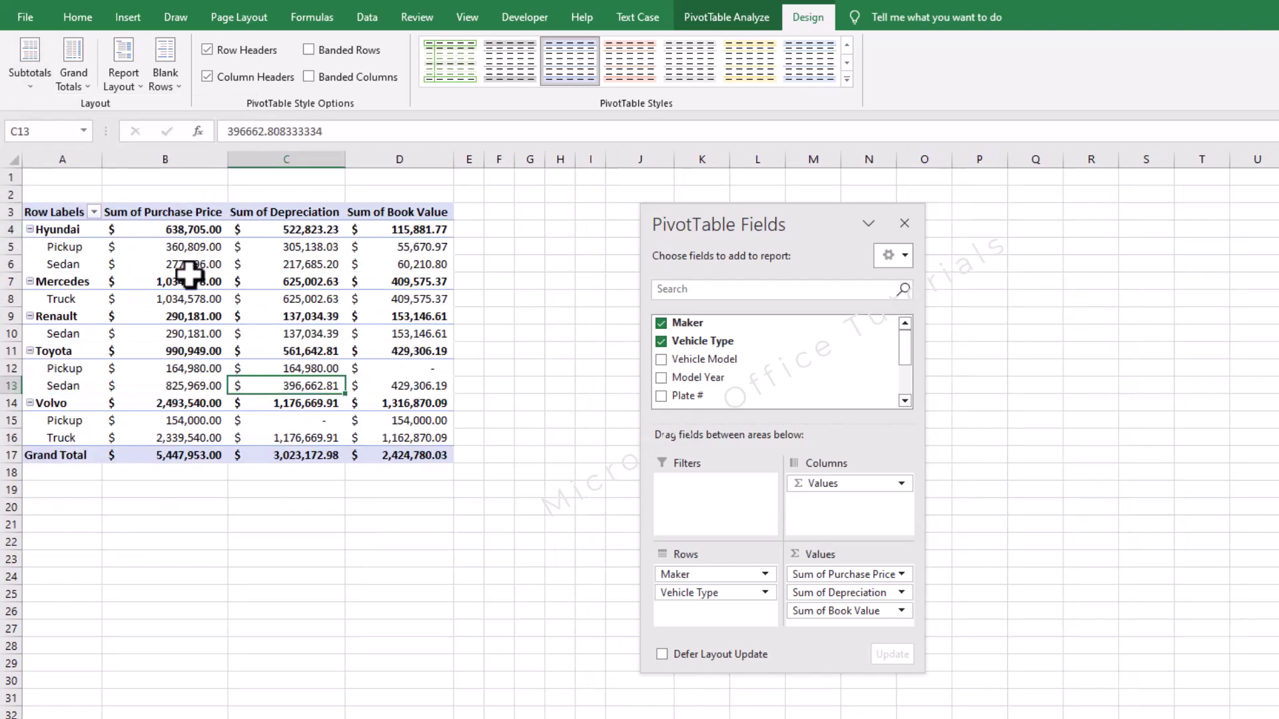
{"action": "left_click", "coordinate": [78, 83]}
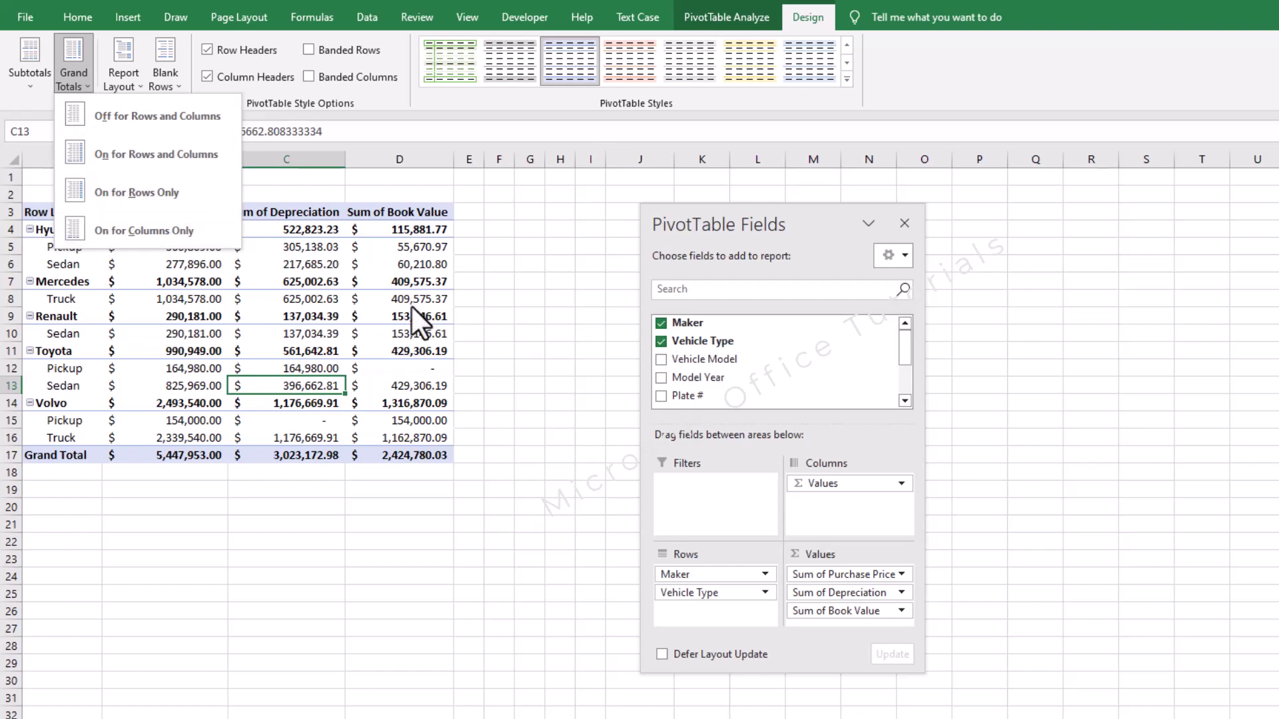
{"action": "left_click", "coordinate": [262, 387]}
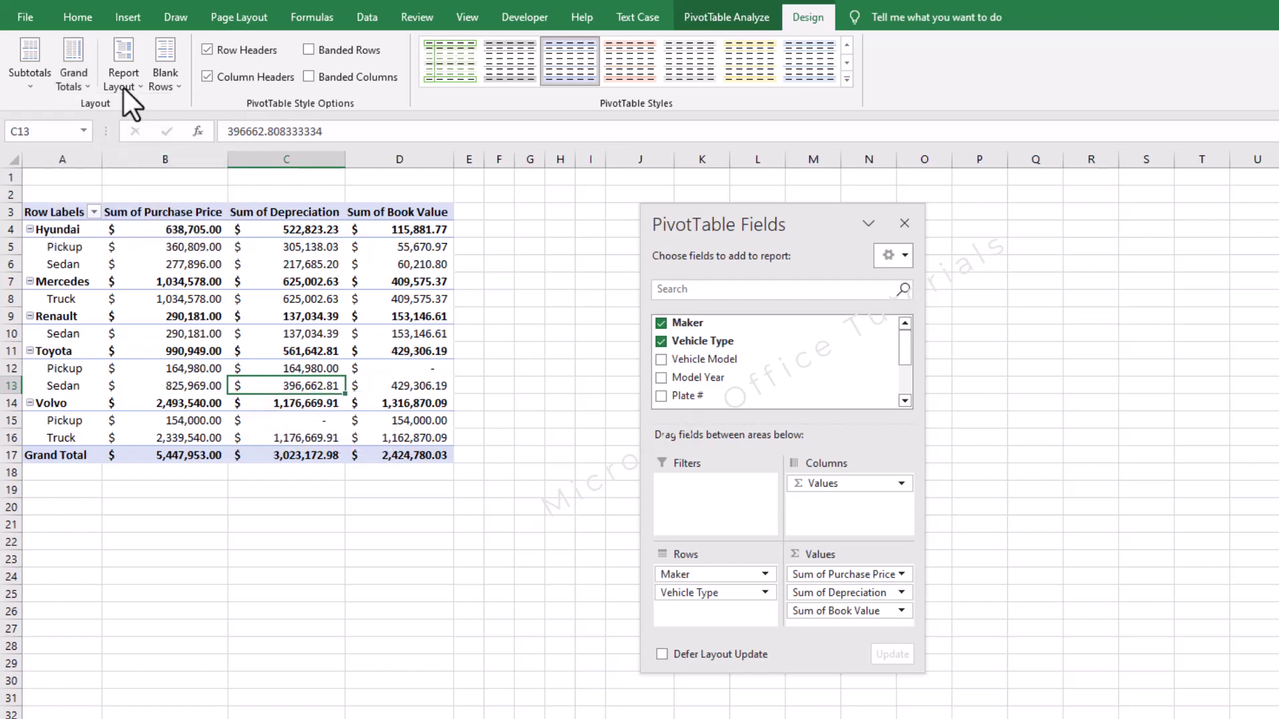
- Show the PivotTable in Tabular Form and inspect the separate Maker and Vehicle Type columns
{"action": "left_click", "coordinate": [77, 230]}
{"action": "left_click_drag", "start_coordinate": [77, 233], "coordinate": [91, 456]}
{"action": "left_click", "coordinate": [85, 159]}
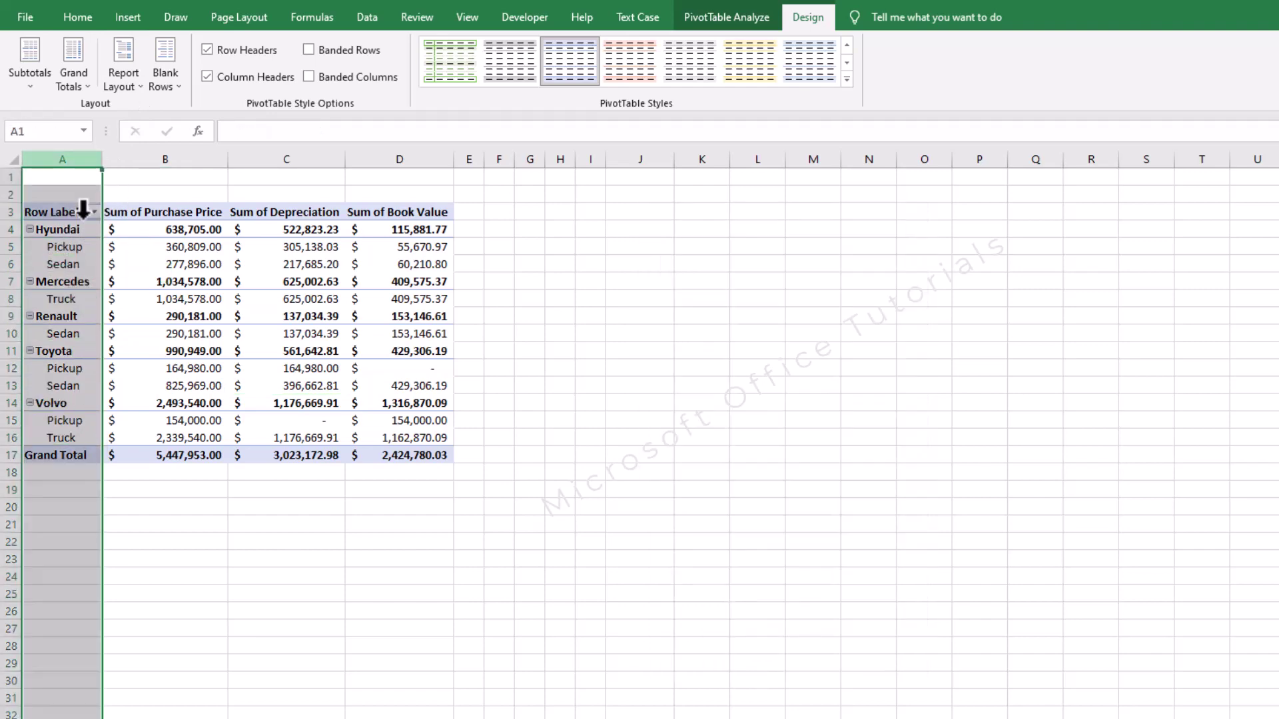
{"action": "left_click", "coordinate": [71, 247]}
{"action": "left_click", "coordinate": [157, 153]}
{"action": "left_click", "coordinate": [166, 246]}
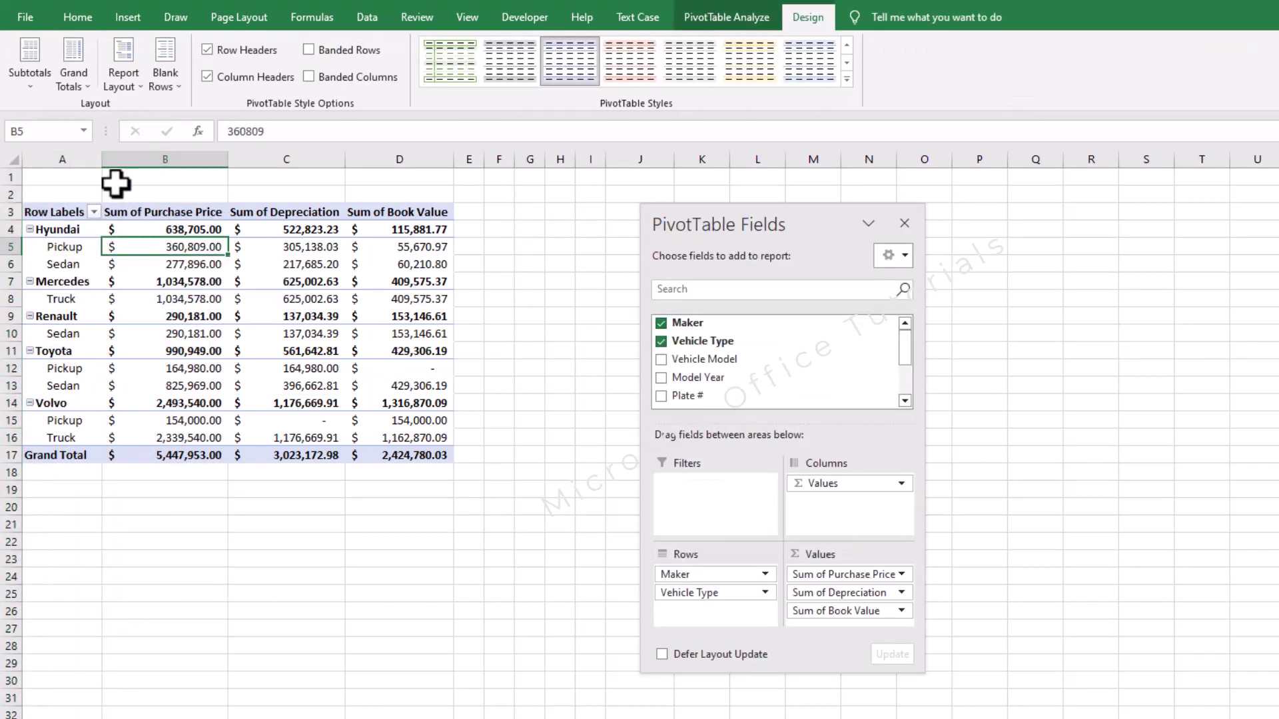
{"action": "left_click", "coordinate": [123, 83]}
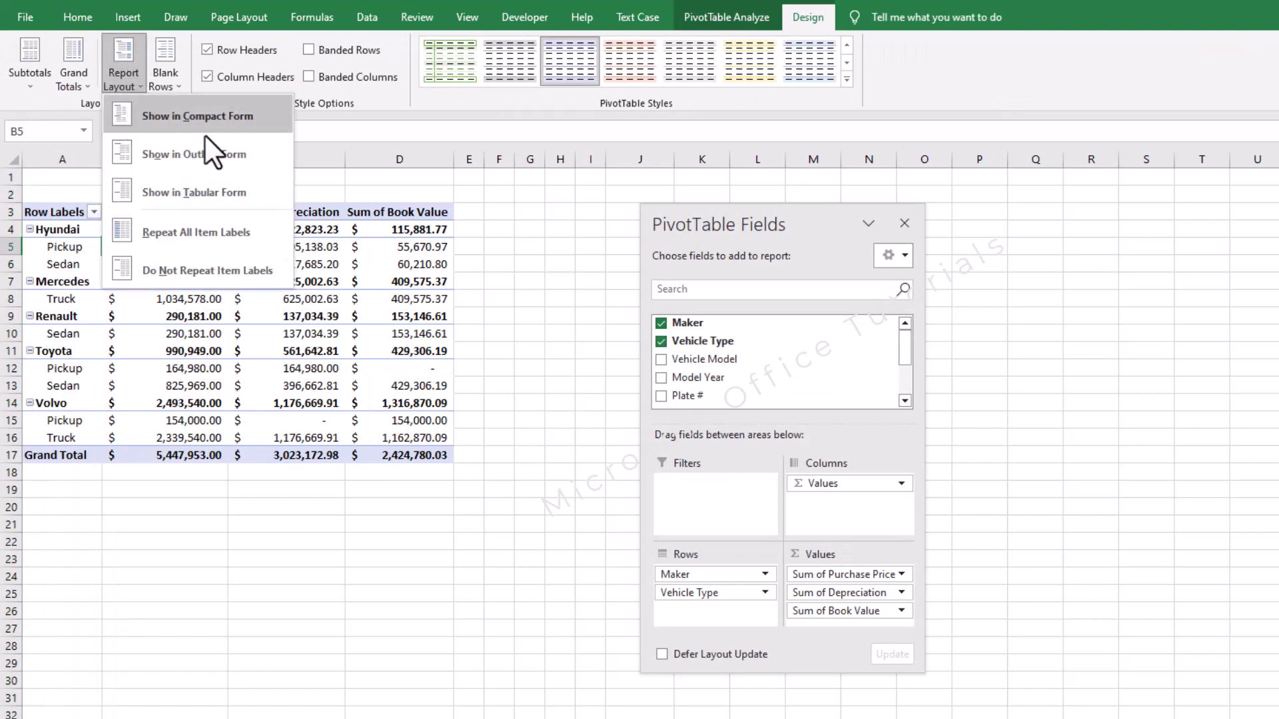
{"action": "left_click", "coordinate": [206, 204]}
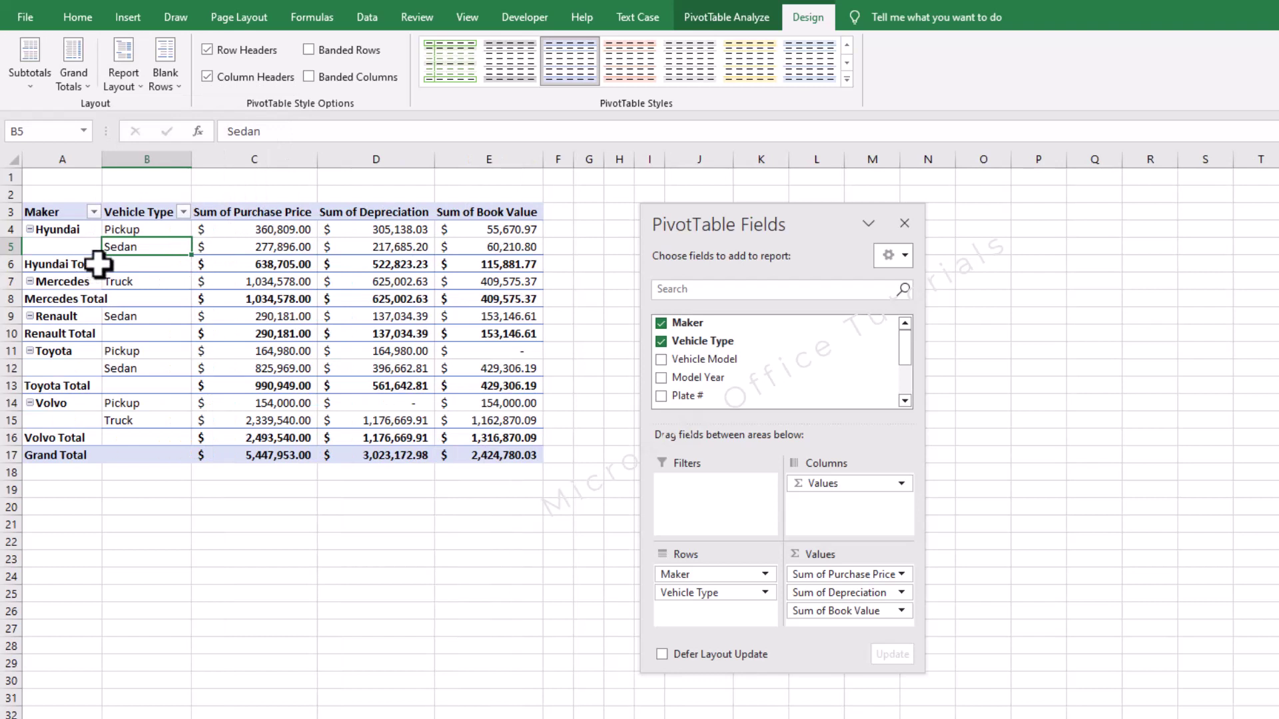
{"action": "left_click", "coordinate": [147, 200]}
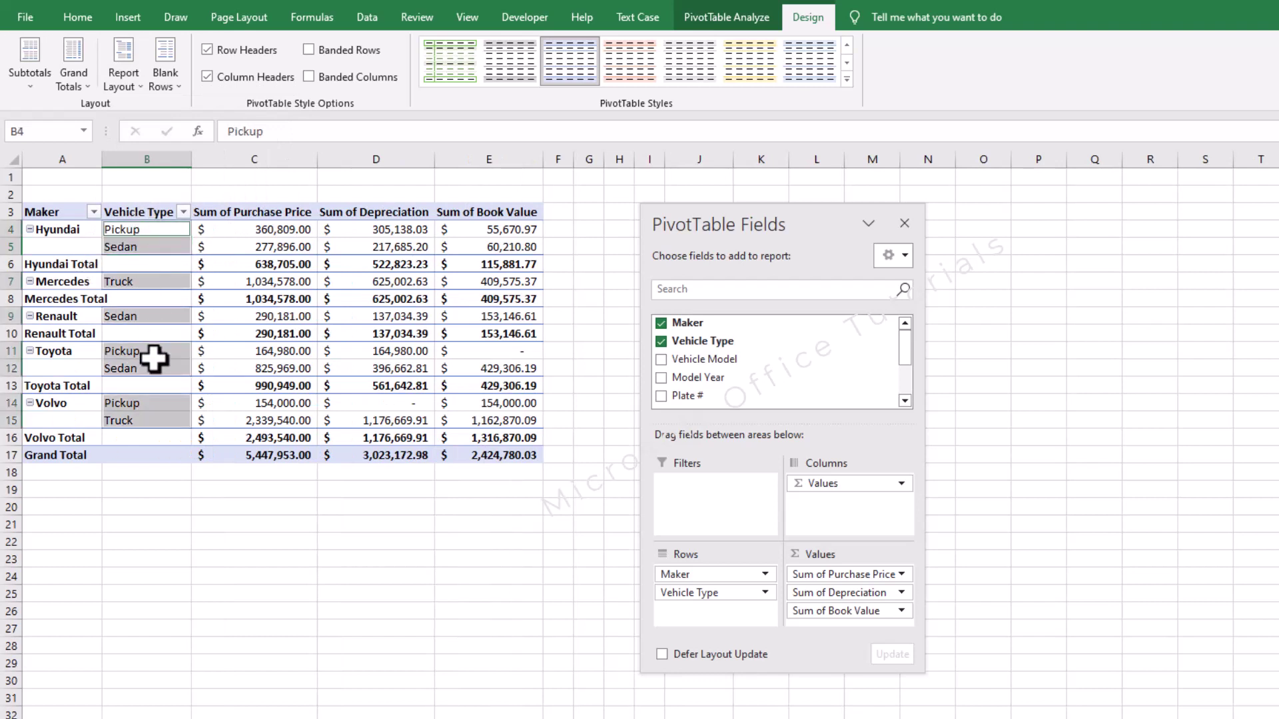
{"action": "left_click", "coordinate": [64, 214]}
{"action": "left_click", "coordinate": [58, 318]}
- Hide the maker subtotal rows in the PivotTable
{"action": "left_click", "coordinate": [38, 261]}
{"action": "left_click", "coordinate": [30, 74]}
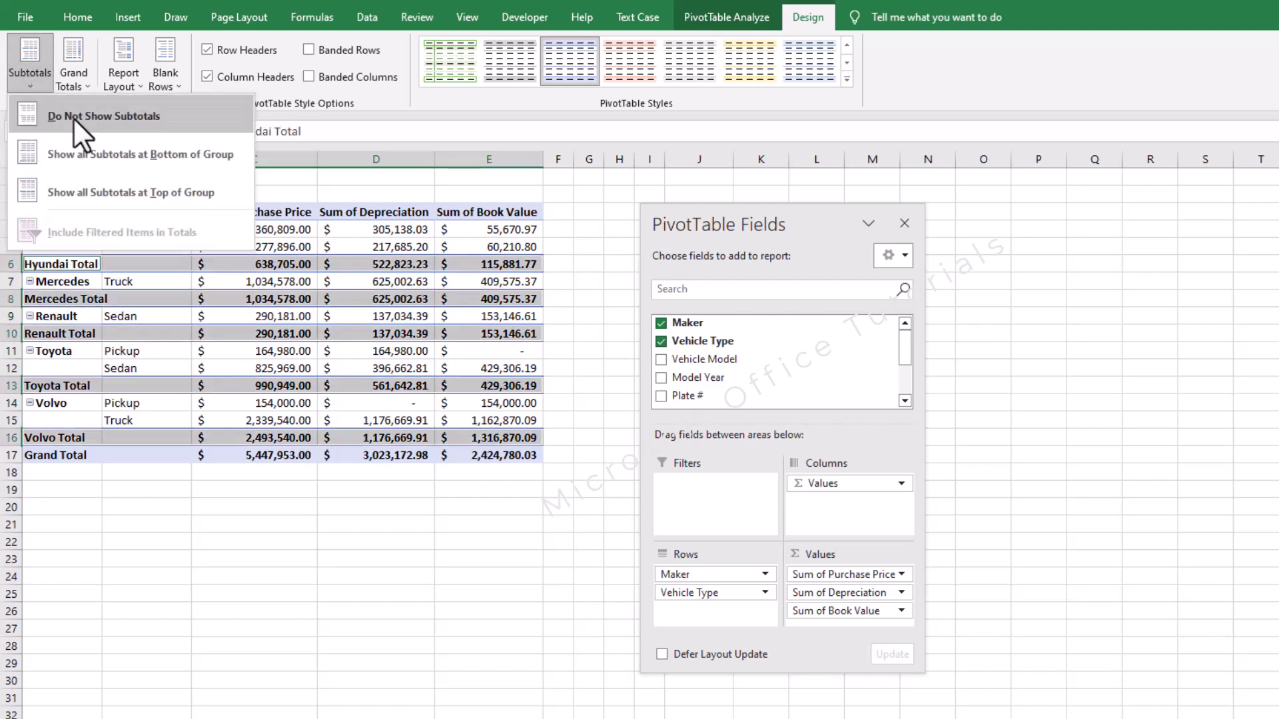
{"action": "left_click", "coordinate": [115, 128]}
{"action": "left_click", "coordinate": [166, 283]}
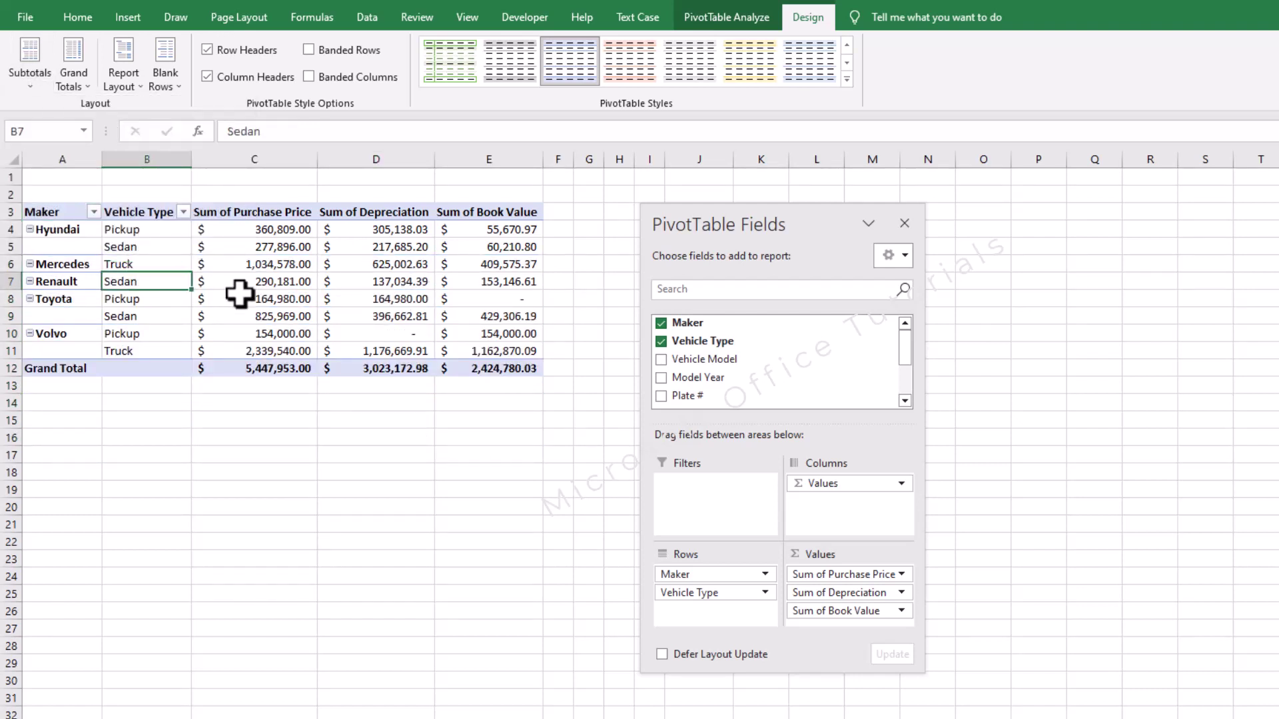
- Repeat all item labels in the Maker column of the PivotTable
{"action": "left_click_drag", "start_coordinate": [60, 232], "coordinate": [69, 367]}
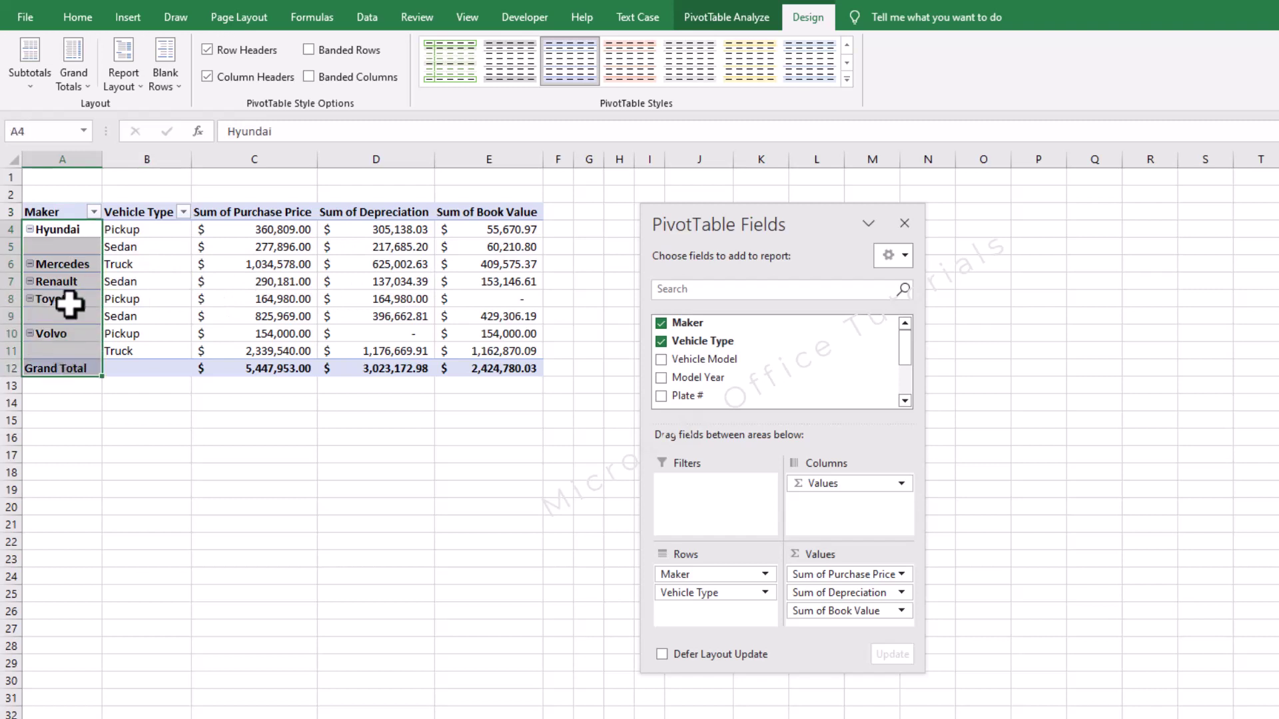
{"action": "left_click", "coordinate": [125, 81]}
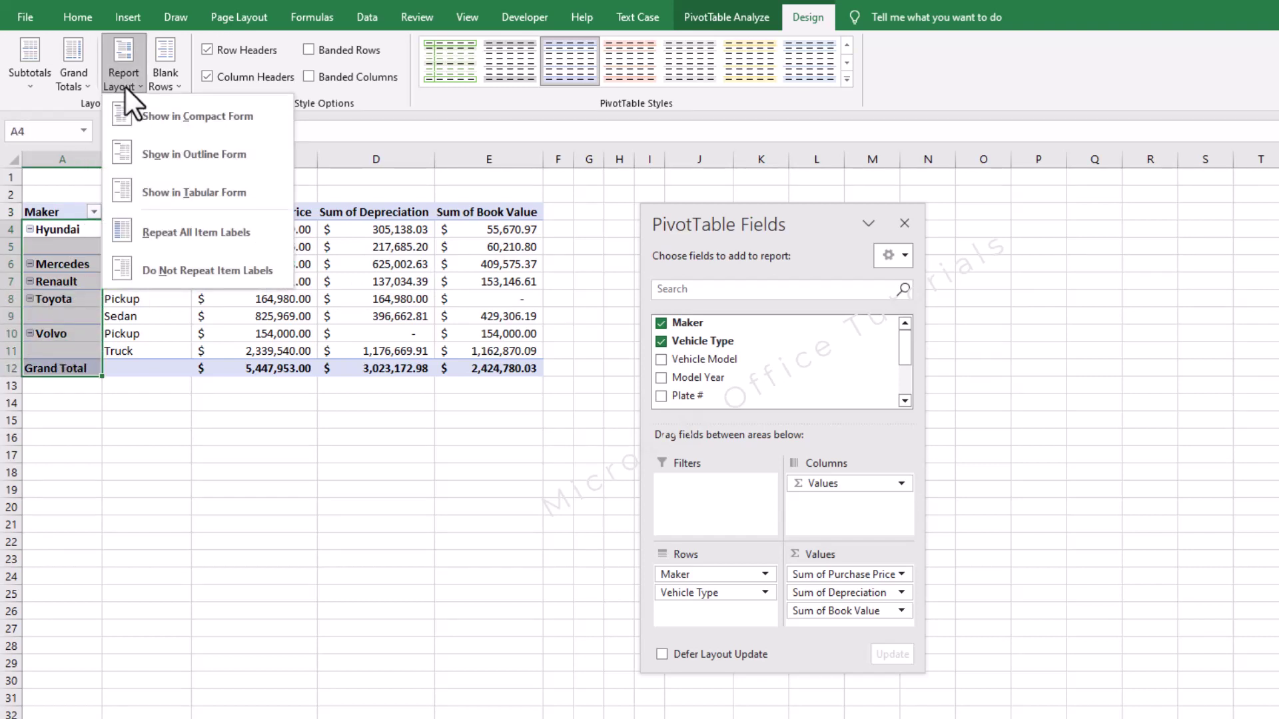
{"action": "left_click", "coordinate": [241, 234]}
{"action": "left_click", "coordinate": [106, 273]}
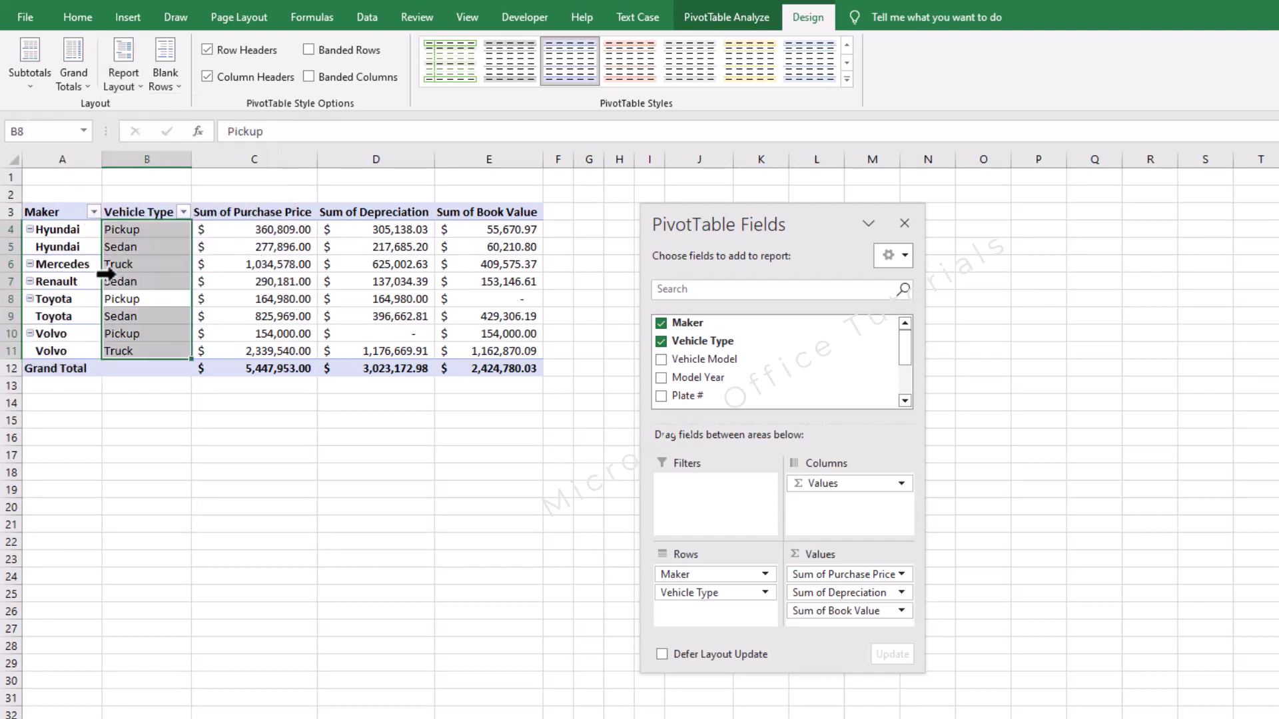
{"action": "left_click", "coordinate": [86, 248]}
- Switch the PivotTable report layout back to Compact Form
{"action": "left_click", "coordinate": [123, 80]}
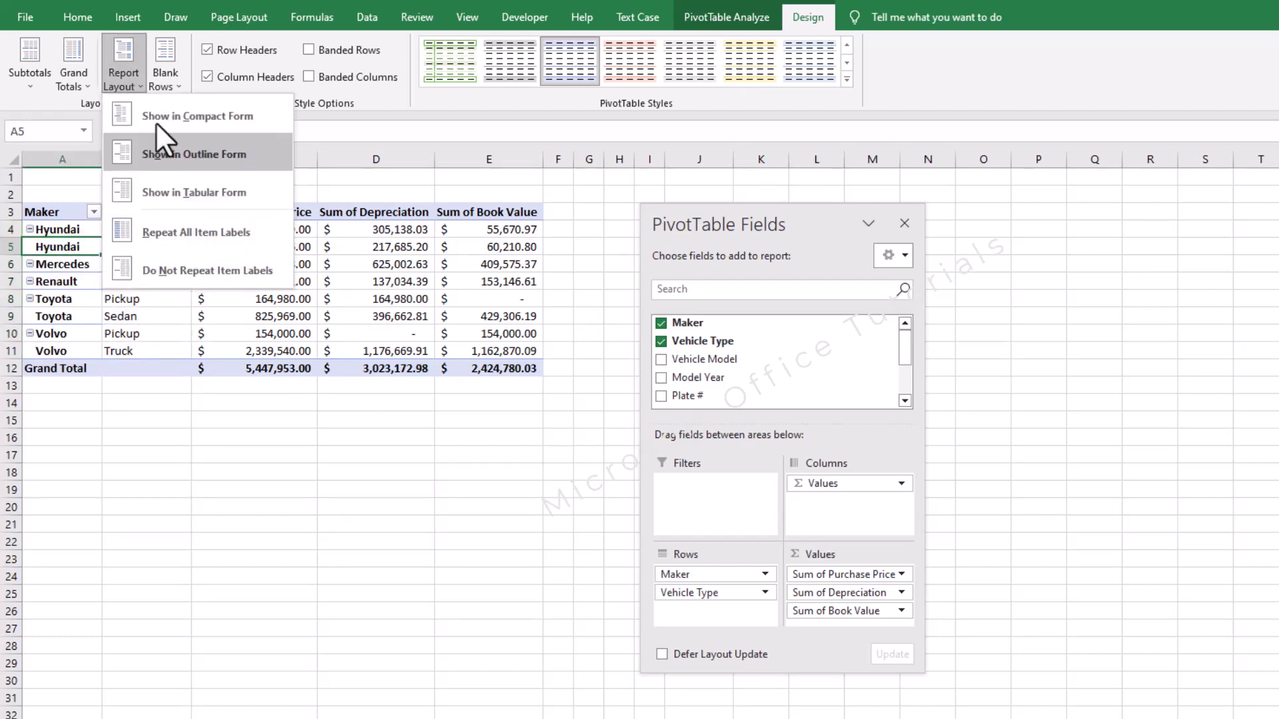
{"action": "key", "text": "Escape"}
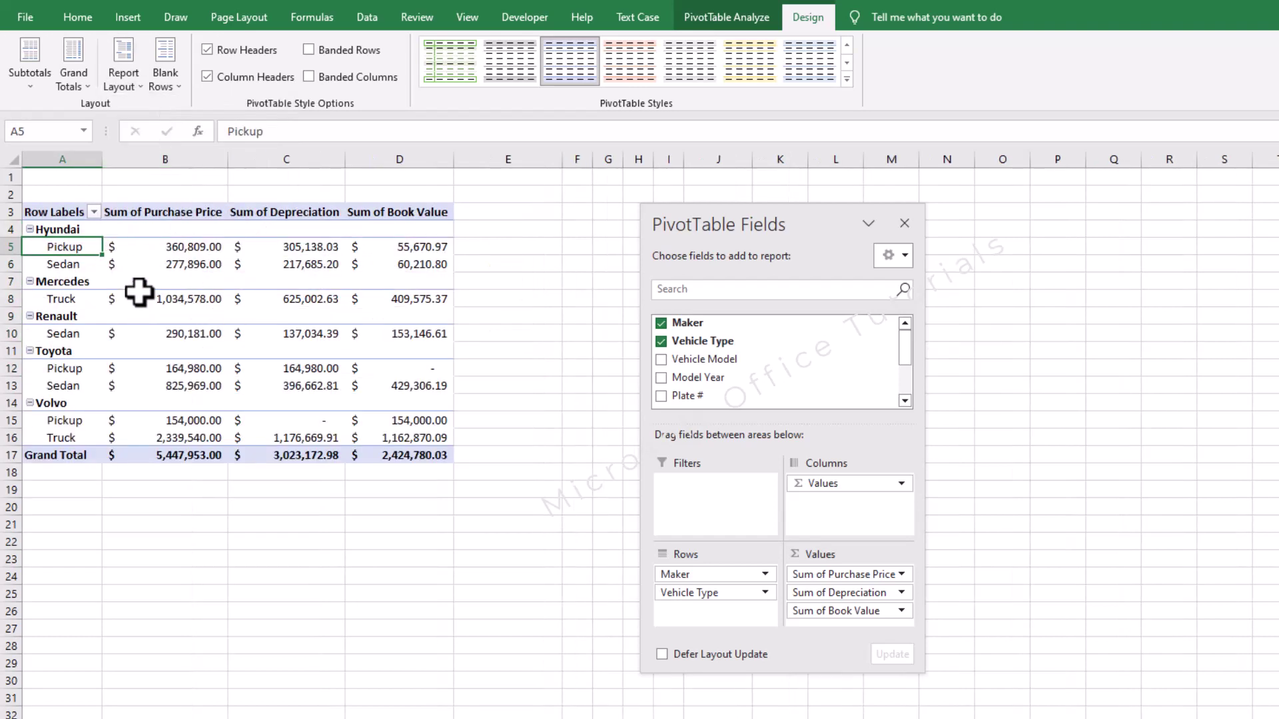
{"action": "left_click", "coordinate": [175, 264]}
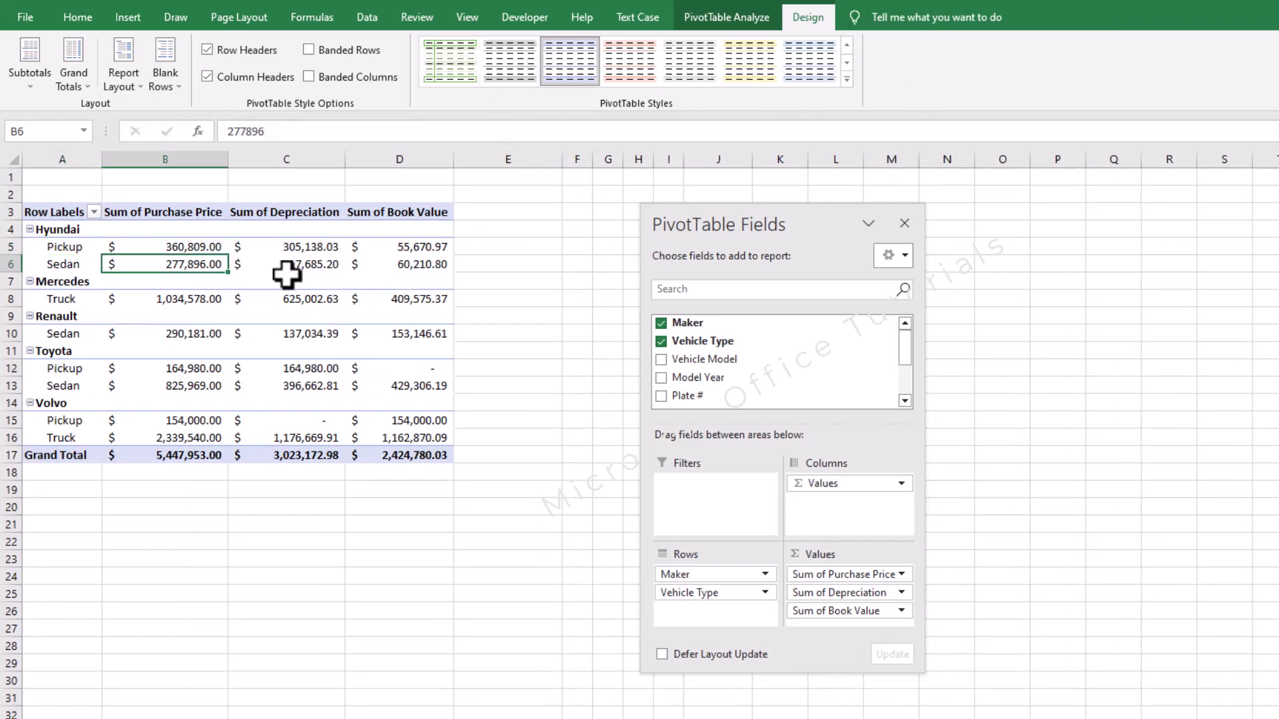
- Browse the PivotTable styles without choosing one, and try Banded Rows and Banded Columns, turning each off again
{"action": "left_click", "coordinate": [845, 80]}
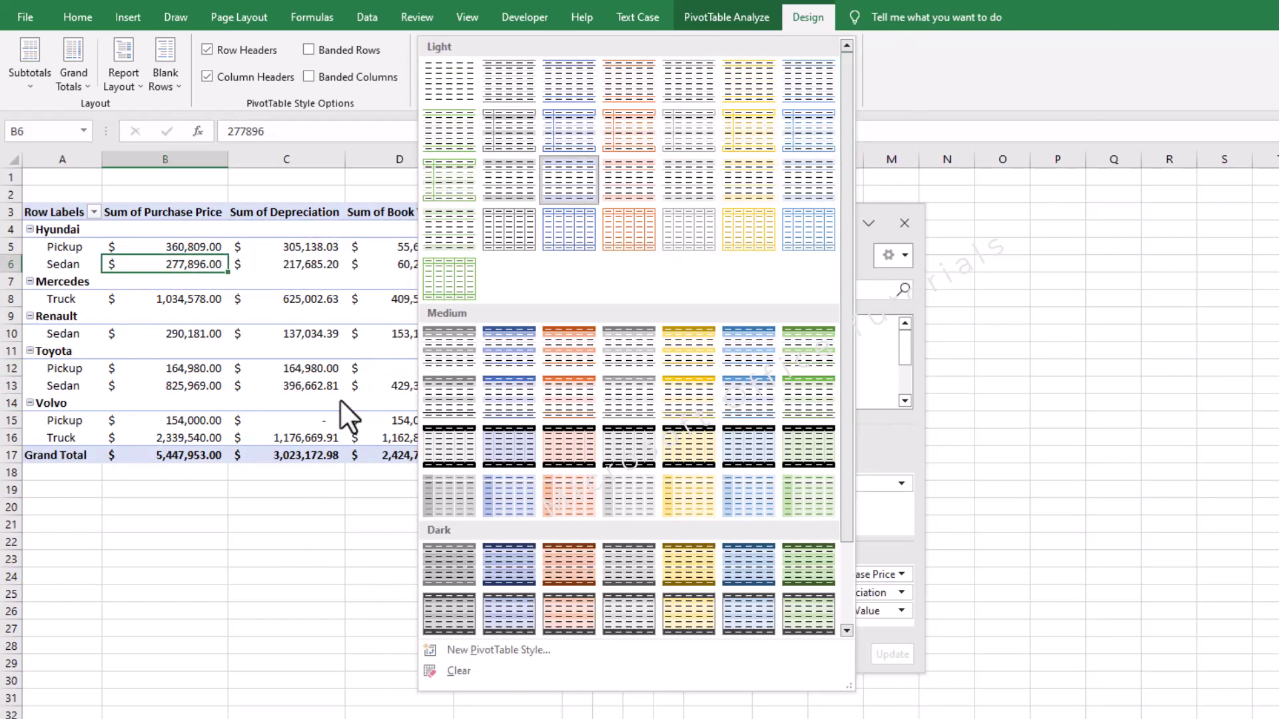
{"action": "left_click", "coordinate": [331, 450]}
{"action": "left_click", "coordinate": [308, 49]}
{"action": "left_click", "coordinate": [309, 50]}
{"action": "left_click", "coordinate": [309, 77]}
{"action": "left_click", "coordinate": [310, 77]}
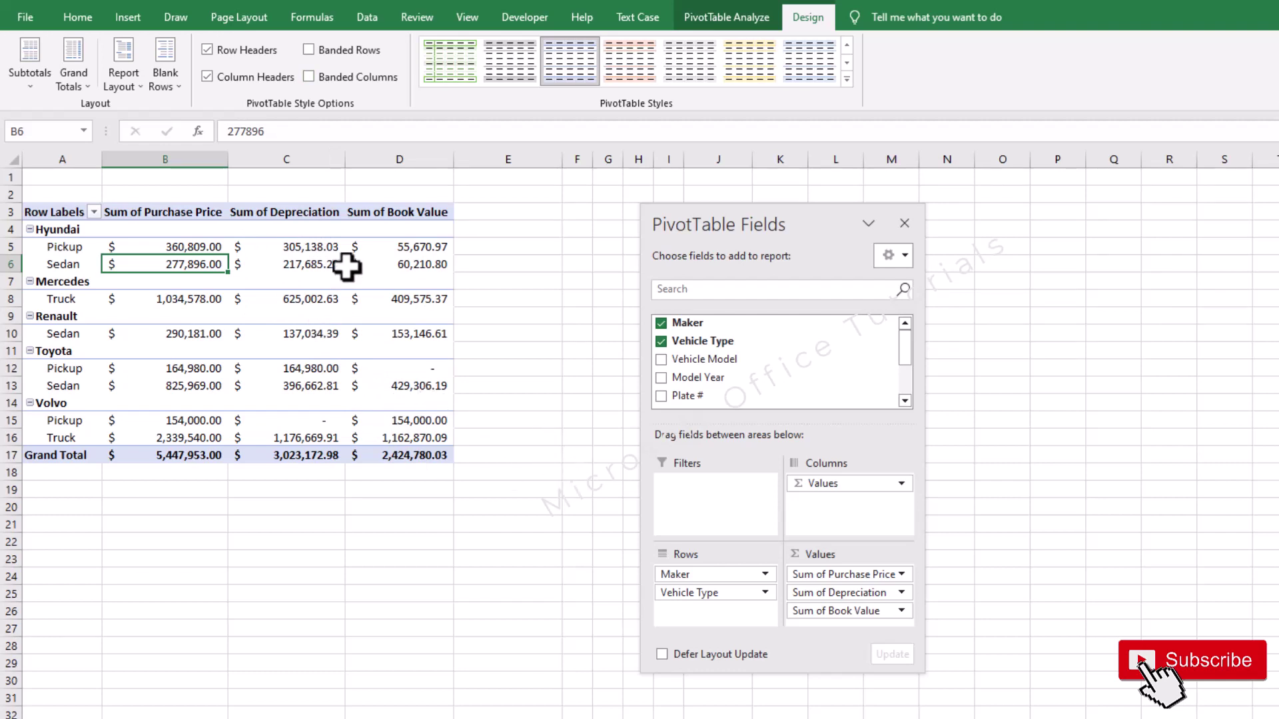
- Remove Vehicle Type from the PivotTable rows and review the Book Value figures for each maker
{"action": "left_click_drag", "start_coordinate": [699, 592], "coordinate": [759, 380]}
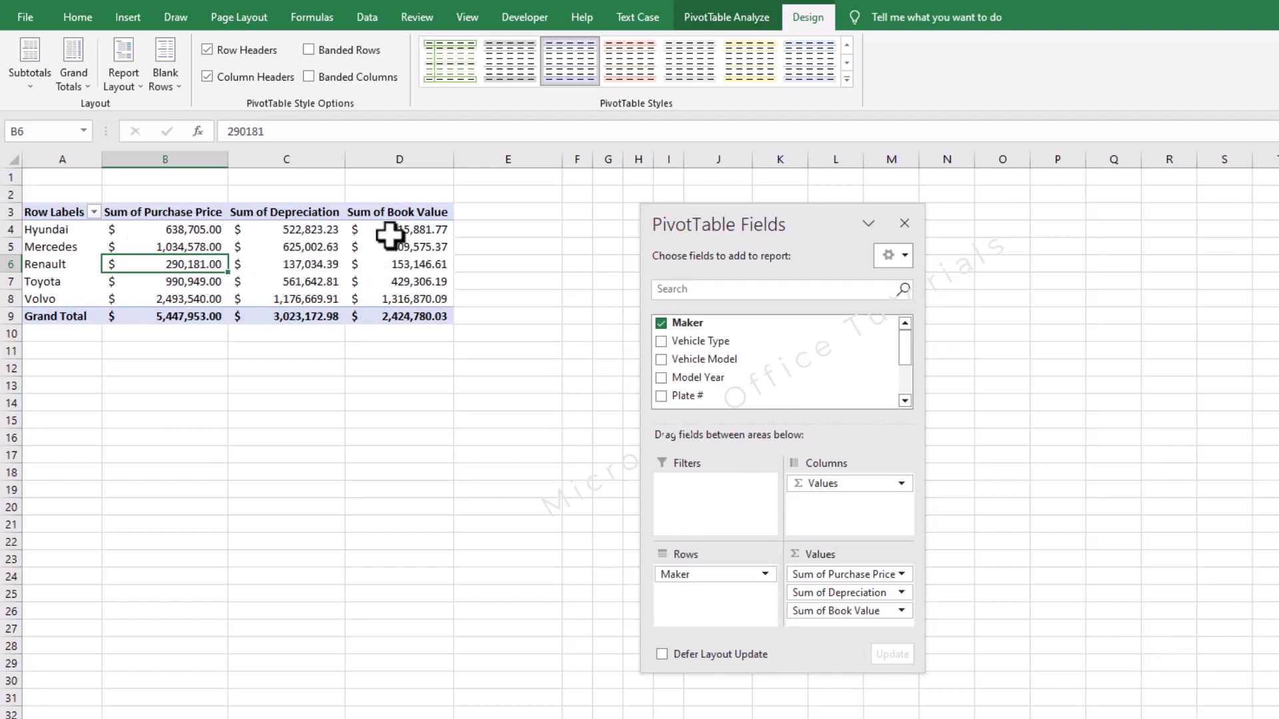
{"action": "left_click_drag", "start_coordinate": [413, 234], "coordinate": [432, 298]}
{"action": "left_click", "coordinate": [432, 297]}
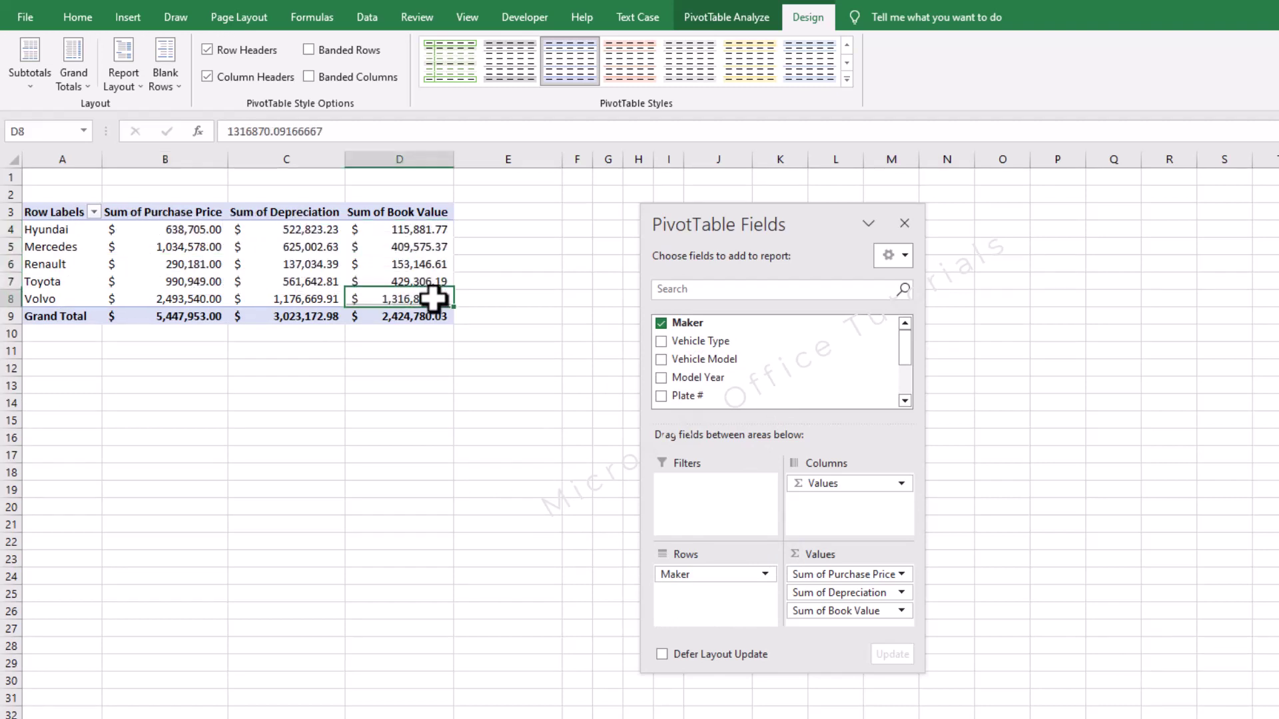
- Sort the makers by Sum of Book Value from largest to smallest and check the order down to the Grand Total
{"action": "right_click", "coordinate": [430, 233]}
{"action": "mouse_move", "coordinate": [493, 365]}
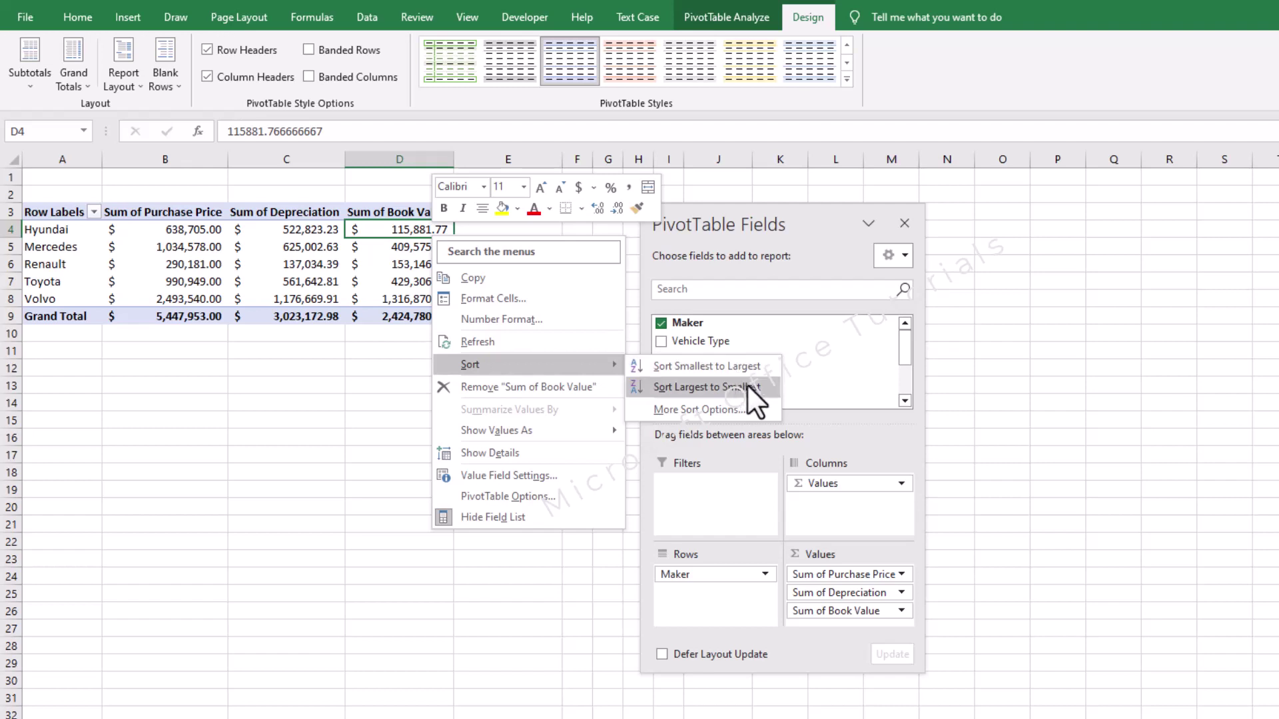
{"action": "left_click", "coordinate": [746, 384]}
{"action": "left_click", "coordinate": [421, 260]}
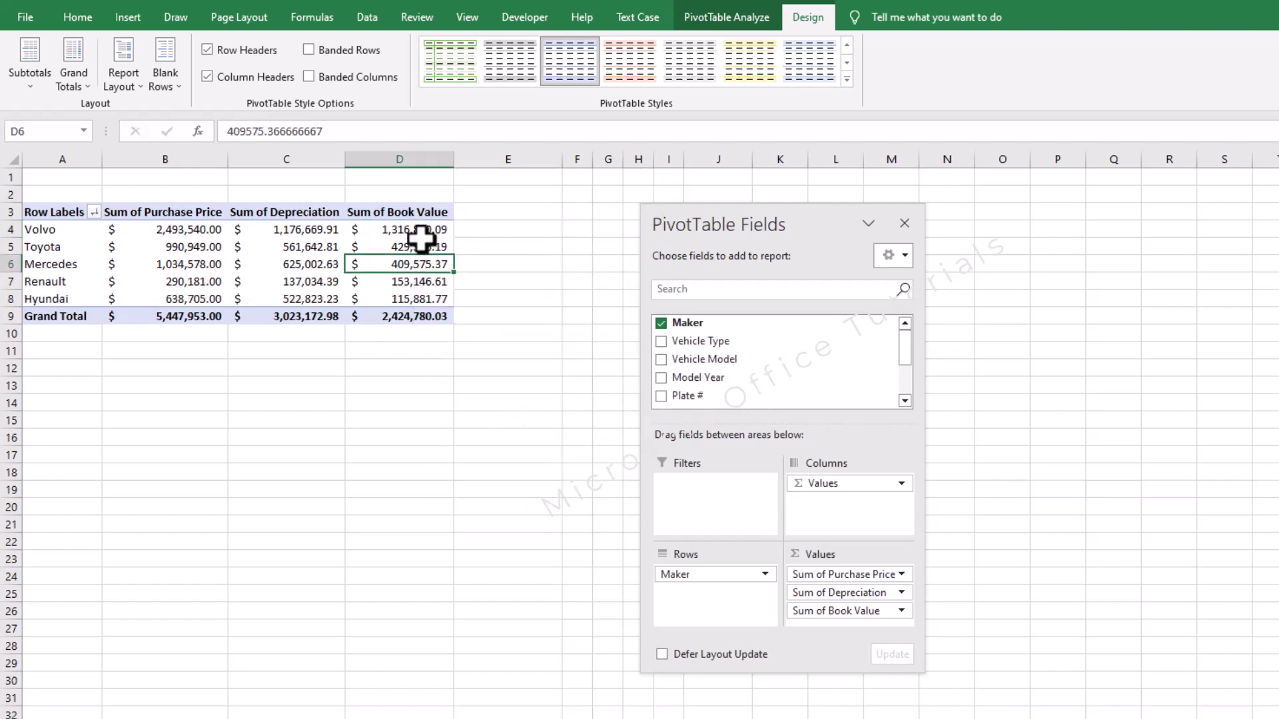
{"action": "left_click_drag", "start_coordinate": [421, 232], "coordinate": [419, 300]}
{"action": "left_click", "coordinate": [417, 320]}
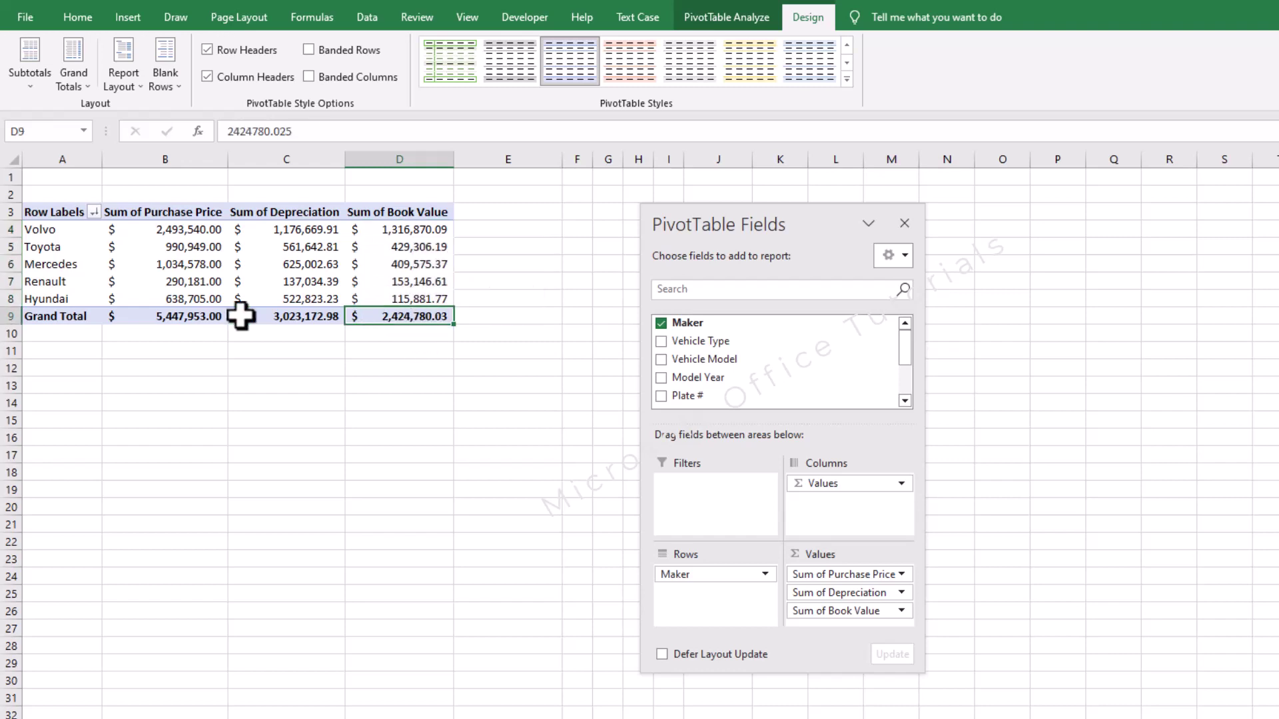
- Show Sum of Book Value as % of Grand Total and check the individual makers' shares
{"action": "left_click", "coordinate": [407, 230]}
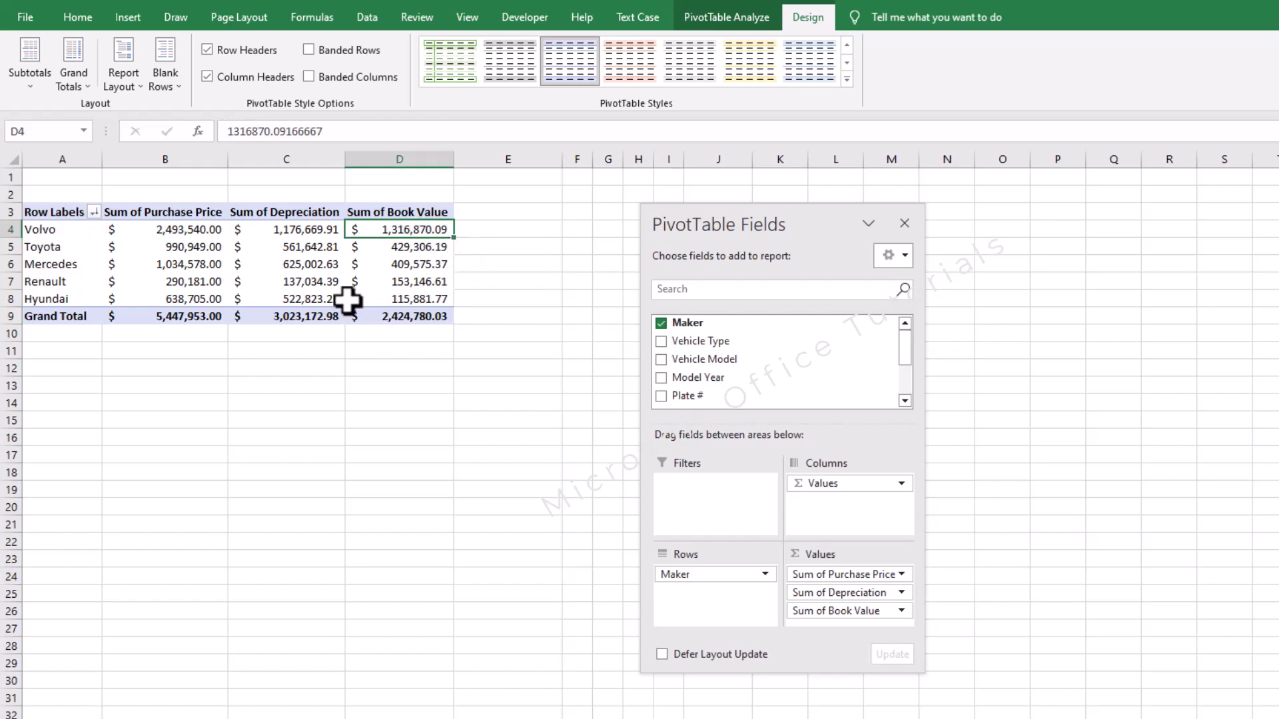
{"action": "right_click", "coordinate": [424, 227]}
{"action": "mouse_move", "coordinate": [479, 420]}
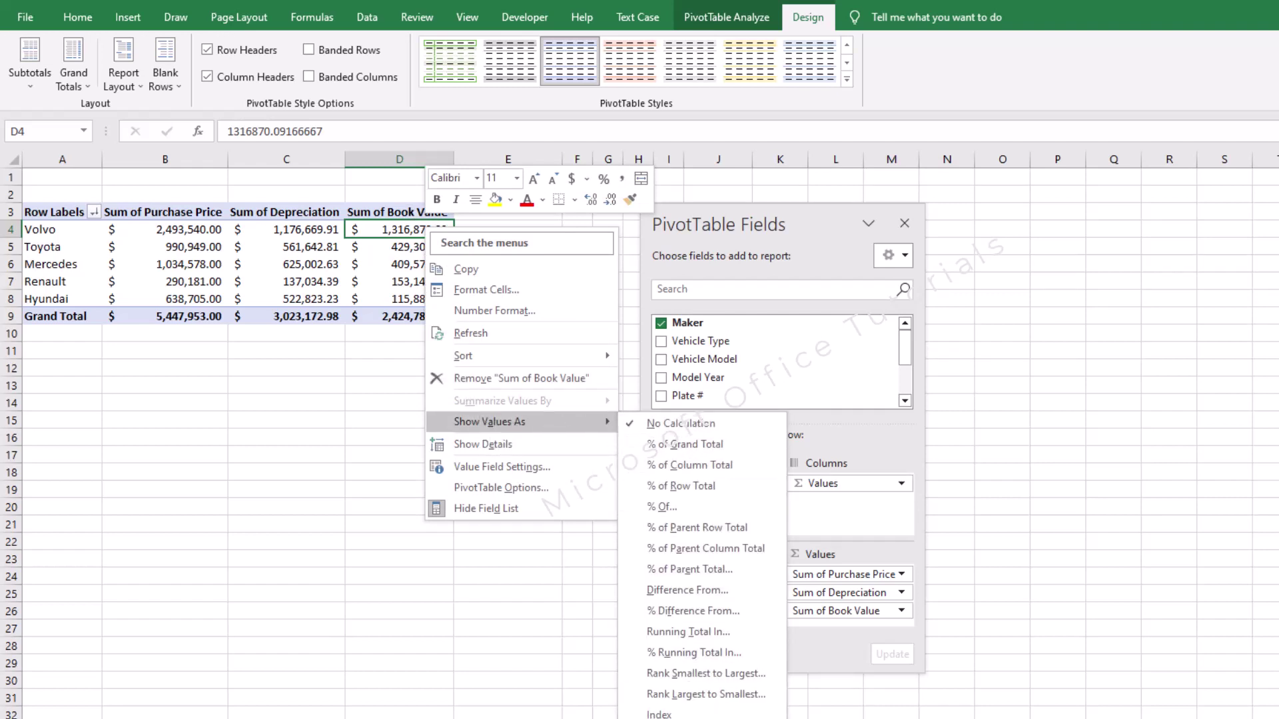
{"action": "left_click", "coordinate": [736, 443]}
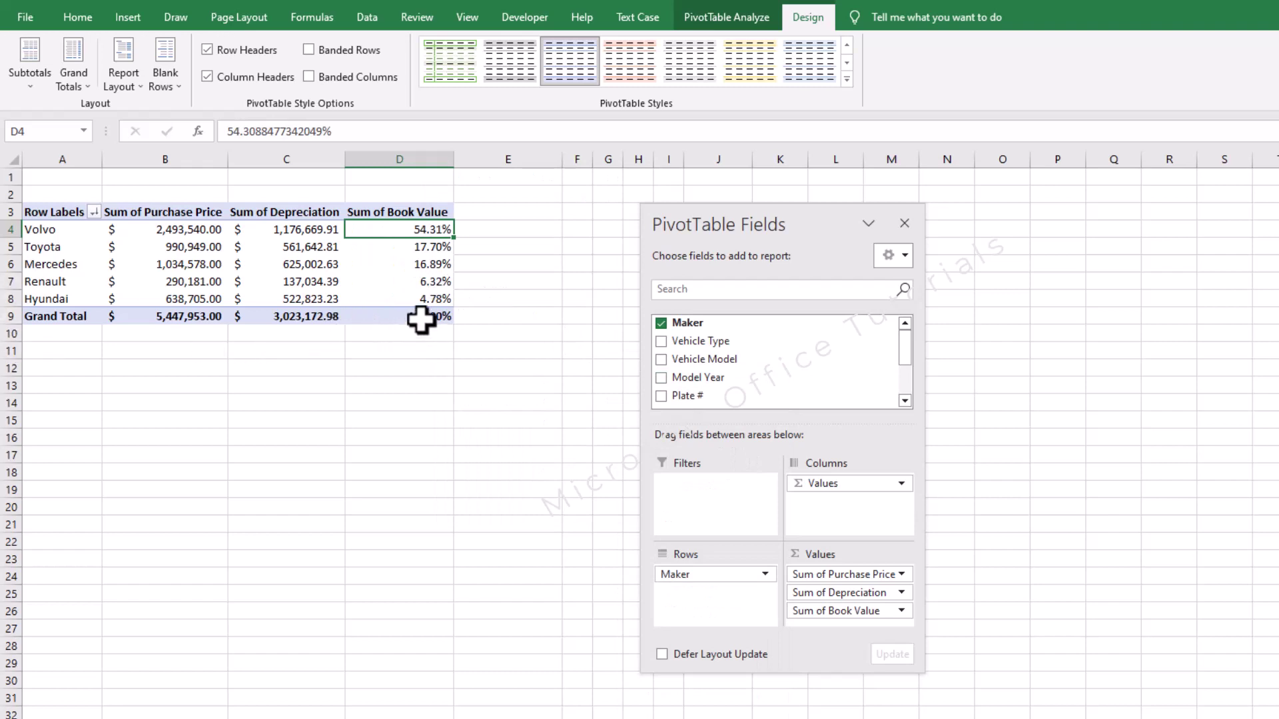
{"action": "left_click", "coordinate": [421, 319]}
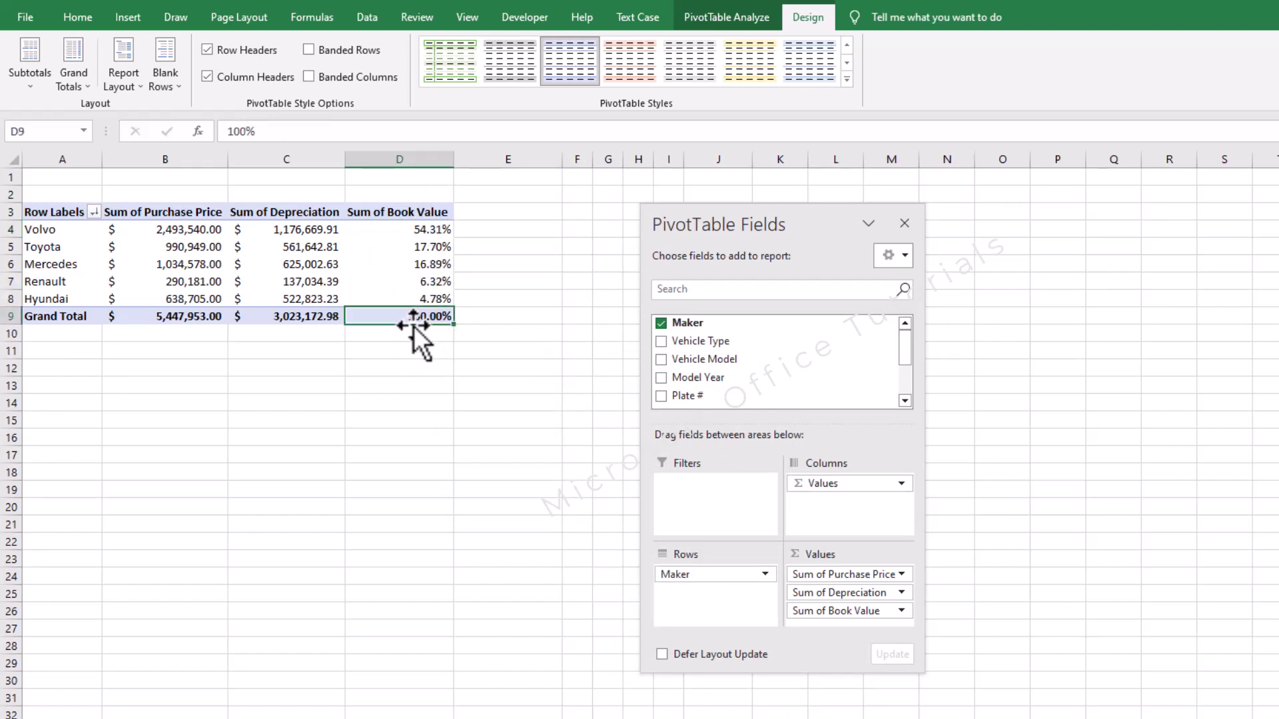
{"action": "left_click", "coordinate": [436, 229]}
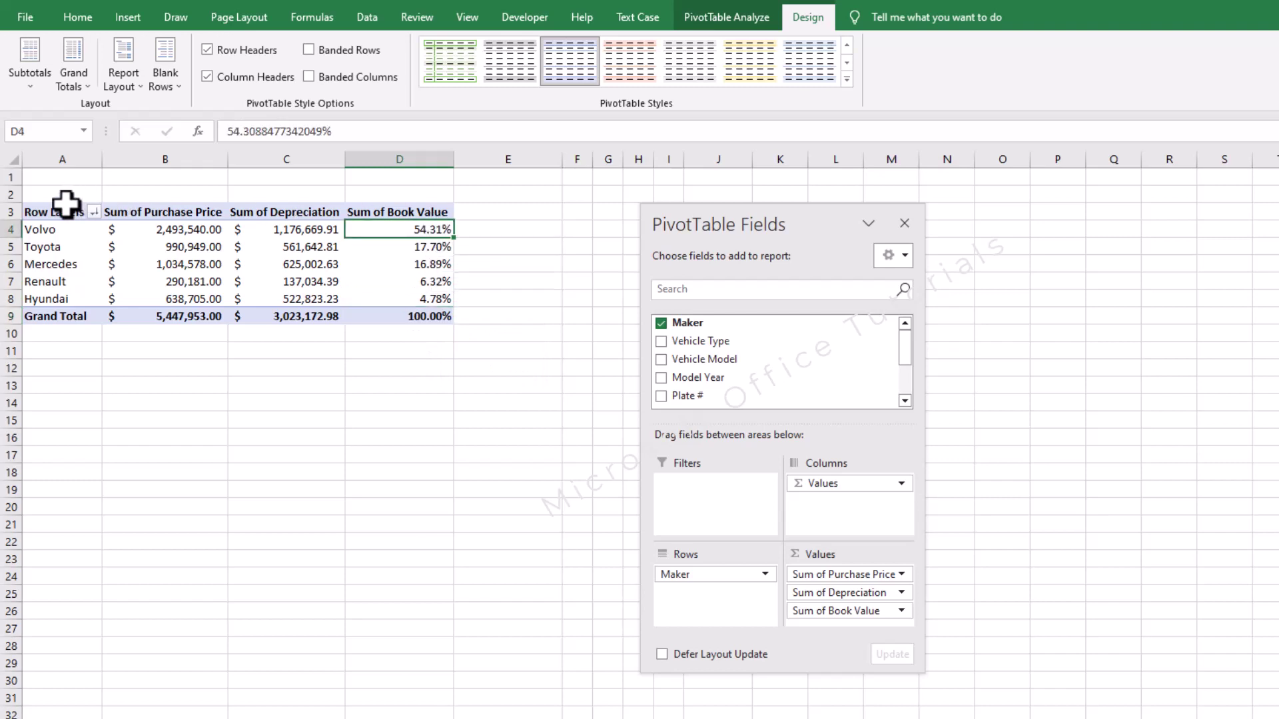
{"action": "left_click", "coordinate": [7, 229]}
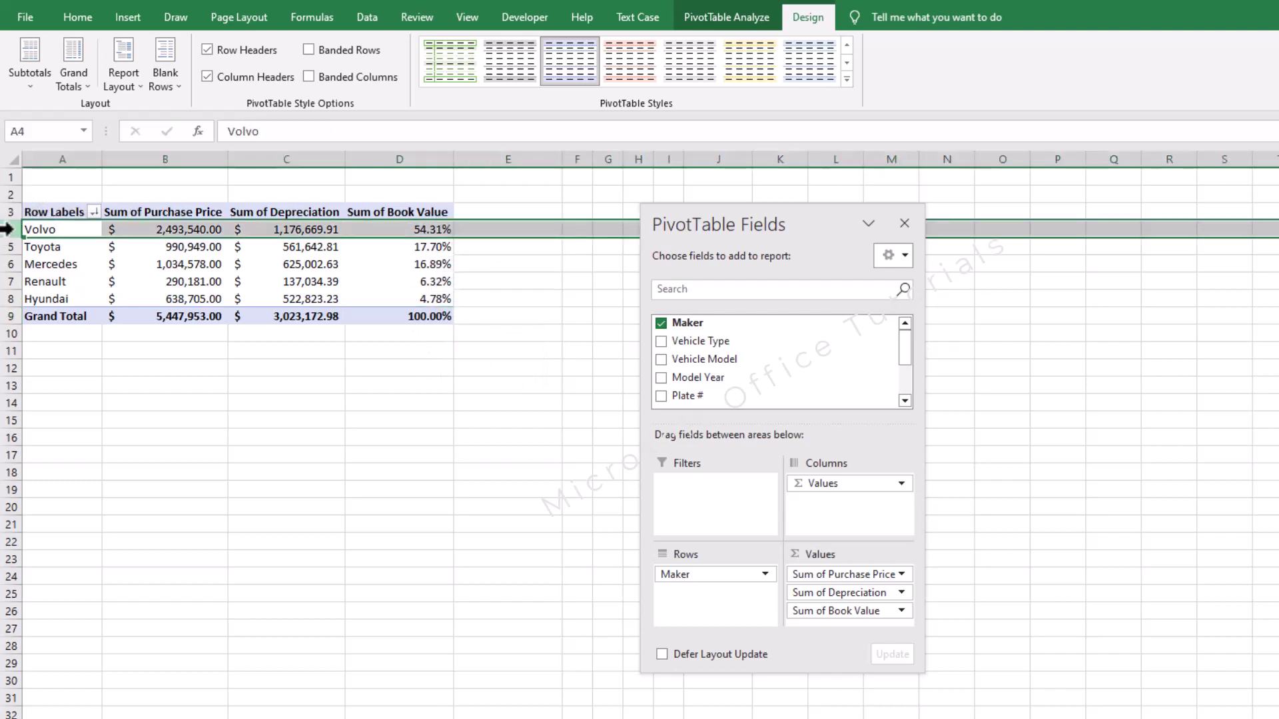
{"action": "left_click", "coordinate": [417, 252]}
{"action": "left_click", "coordinate": [372, 297]}
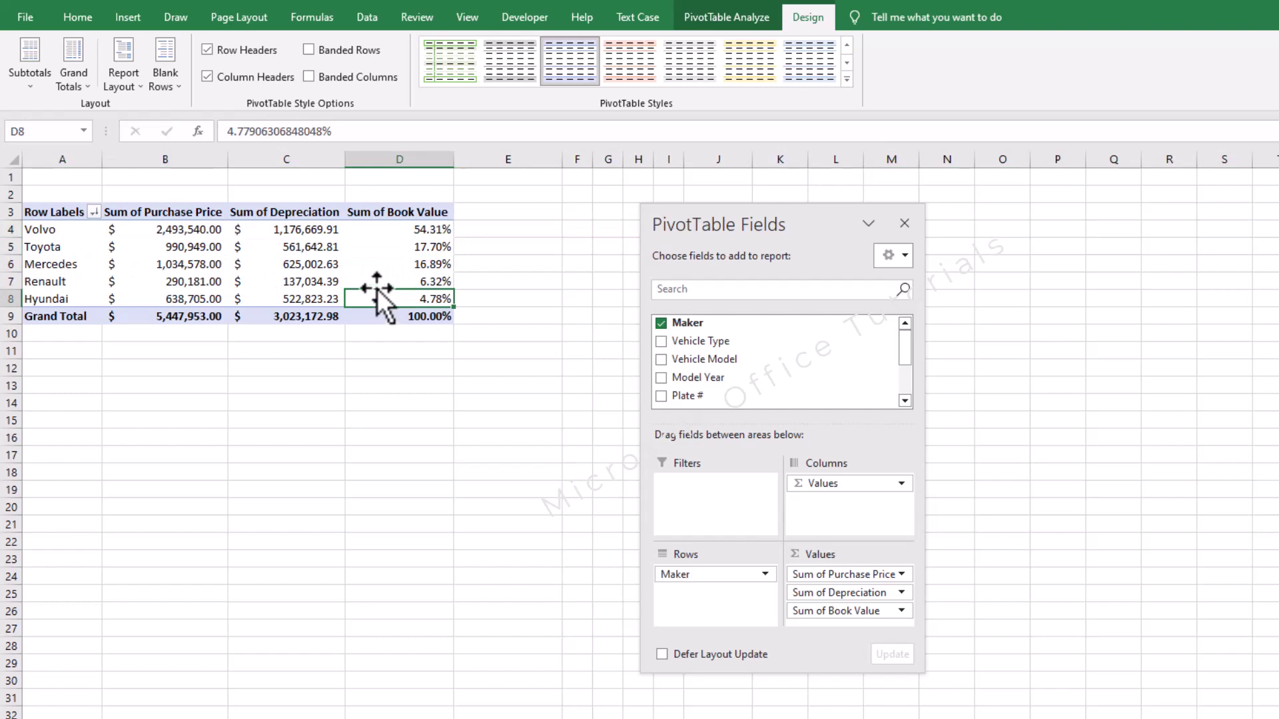